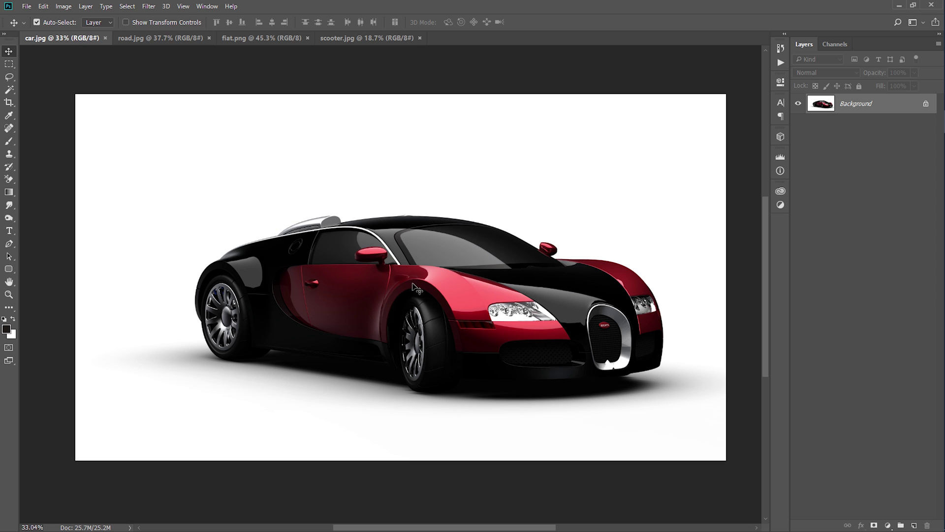
- Duplicate the photo to Layer 1, add a green 005f26 Solid Color fill beneath it, then reselect Layer 1
key(ctrl+j)
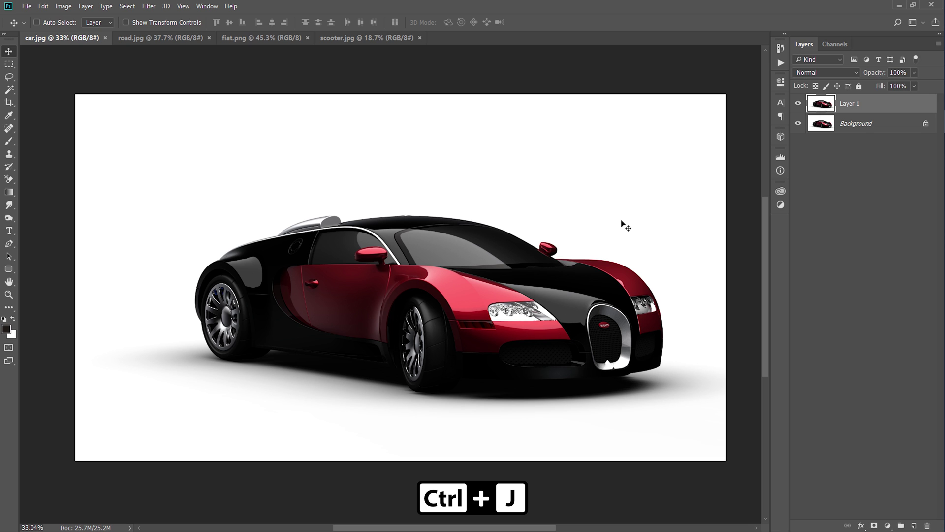
click(861, 128)
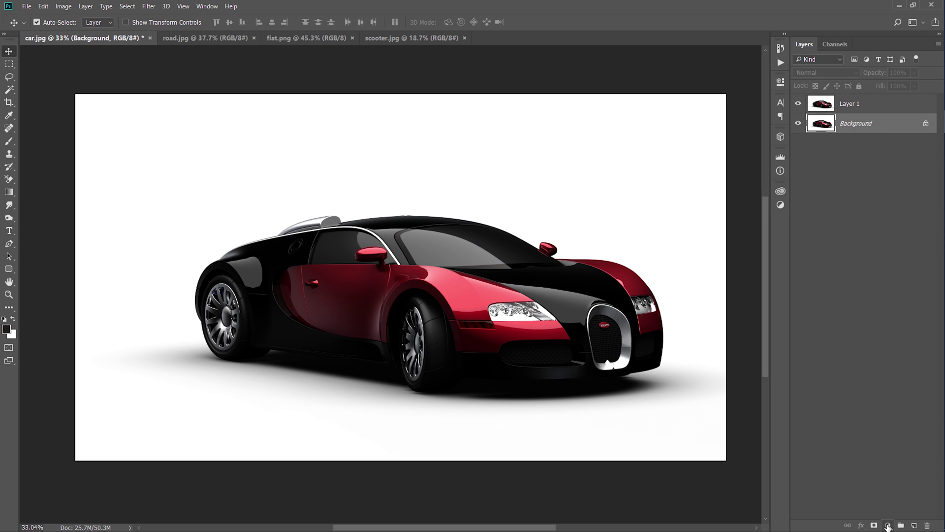
click(888, 525)
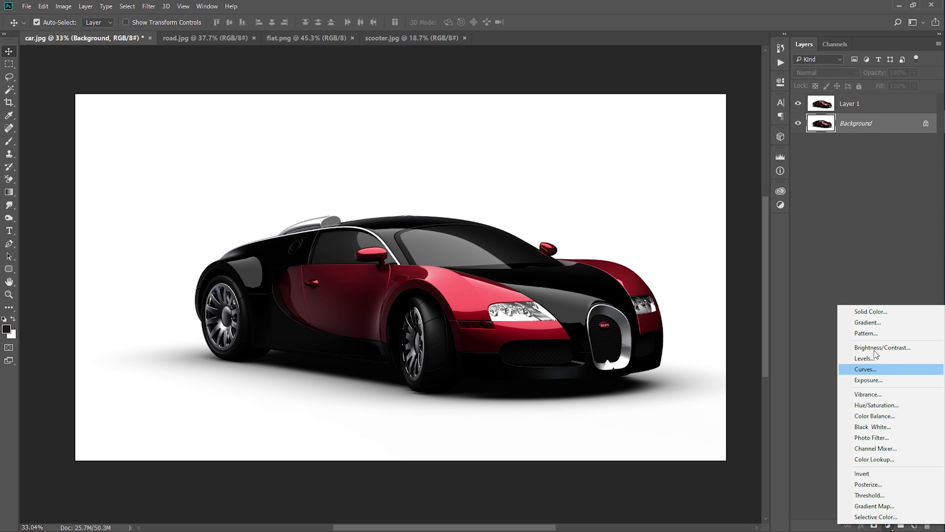
click(867, 312)
click(739, 186)
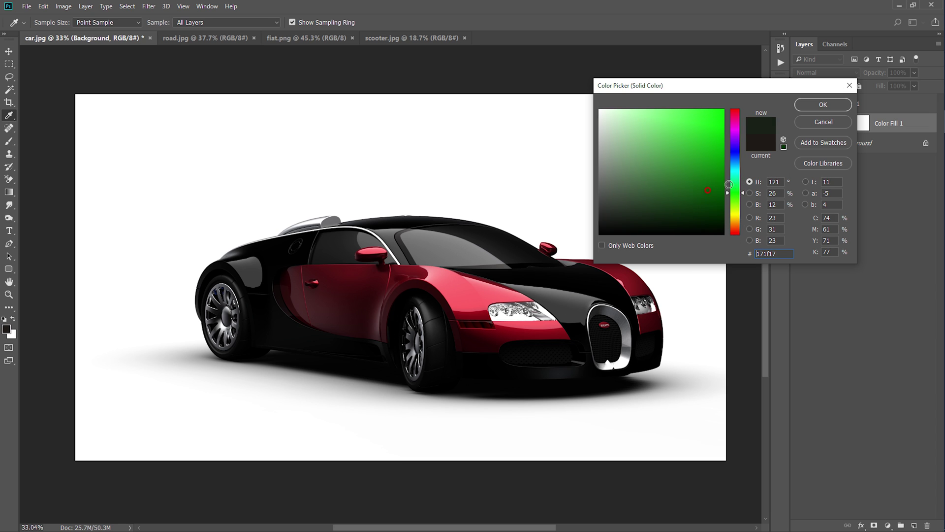
click(724, 188)
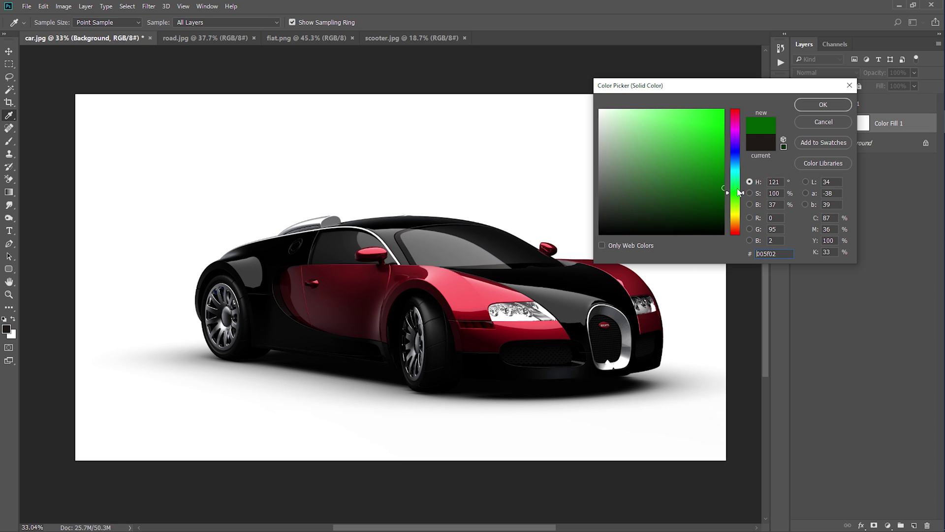
click(818, 107)
click(859, 105)
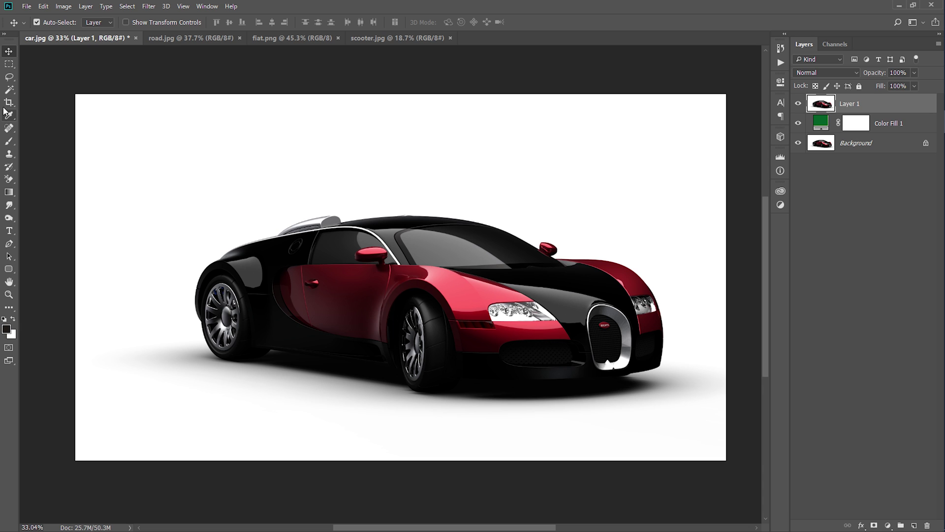
click(9, 90)
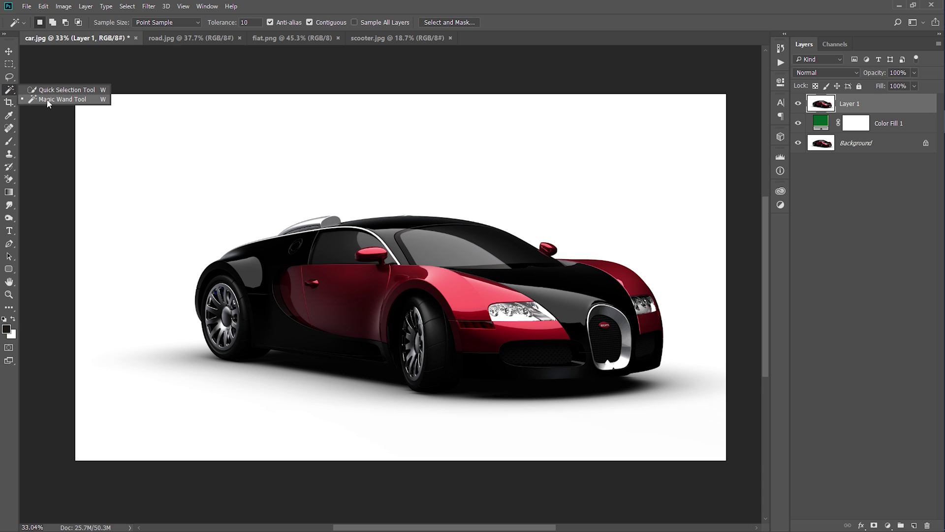
- Try a non-contiguous Magic Wand selection of the white background, then deselect it
click(48, 100)
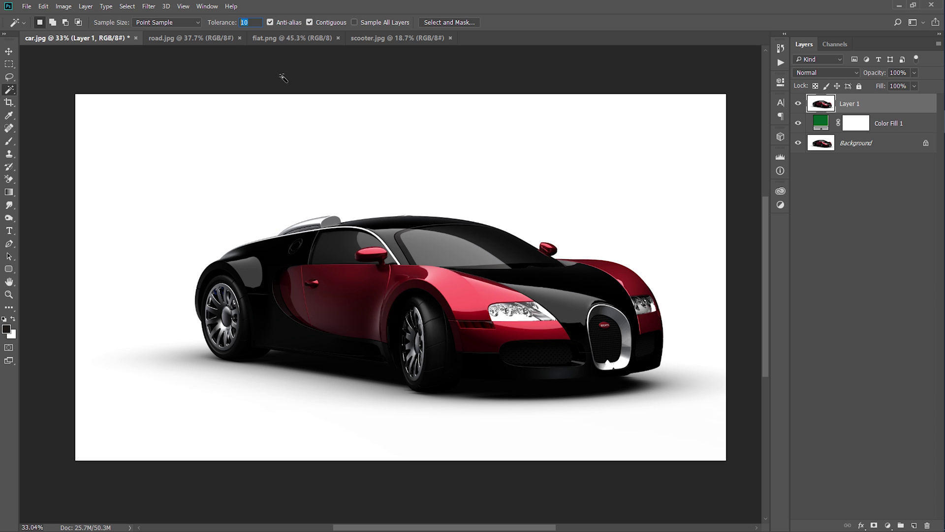
click(310, 22)
click(335, 122)
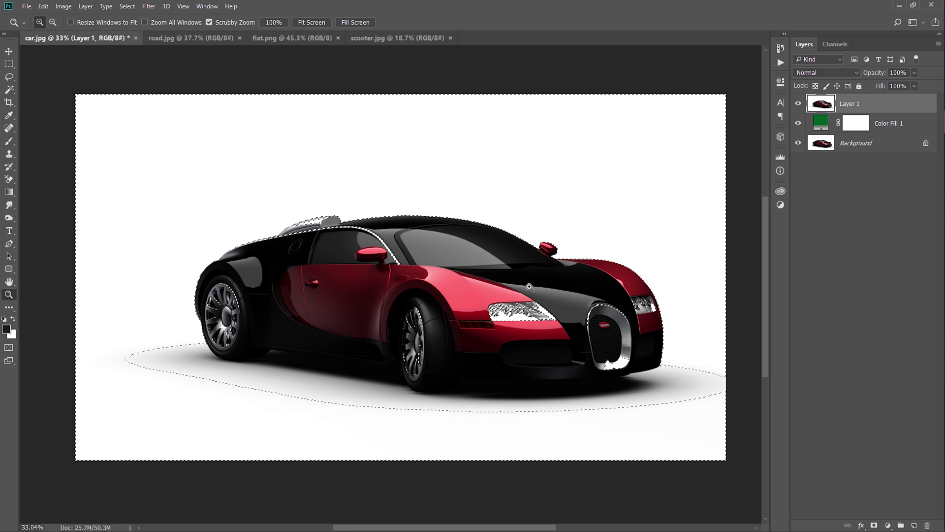
drag(531, 292, 570, 326)
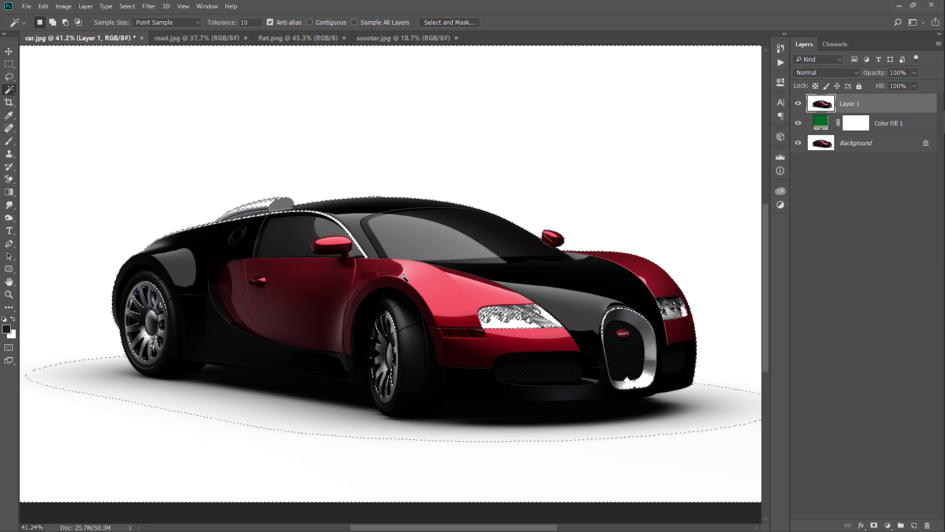
key(ctrl+d)
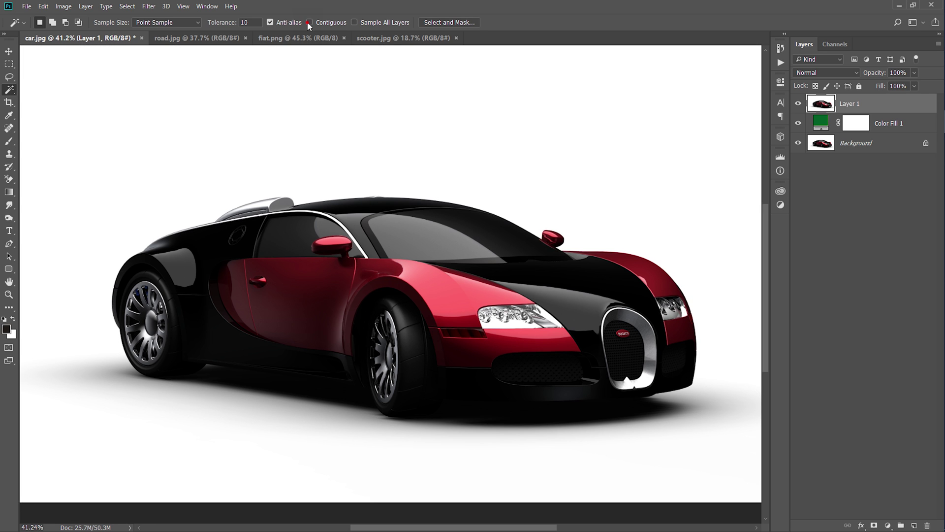
- Select the connected white background with Contiguous on, then invert to the car and shadow
click(309, 22)
click(371, 89)
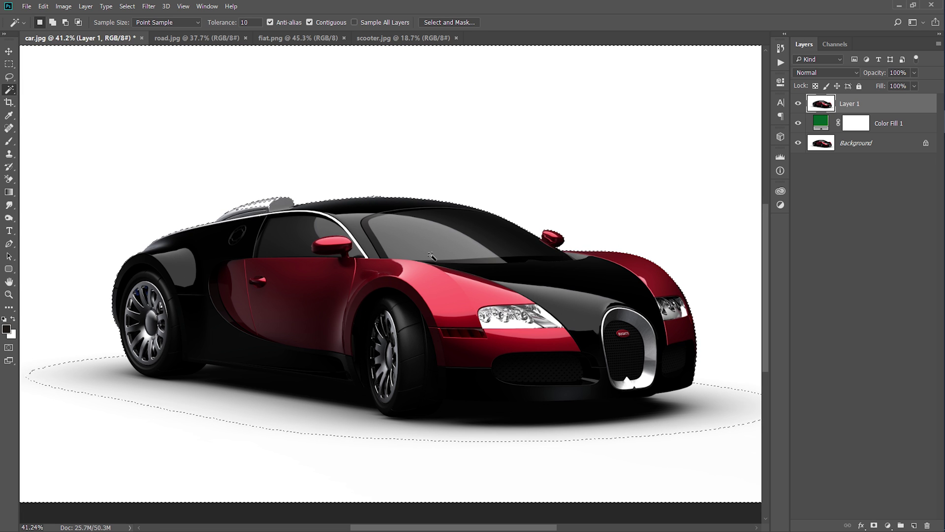
drag(422, 158, 398, 230)
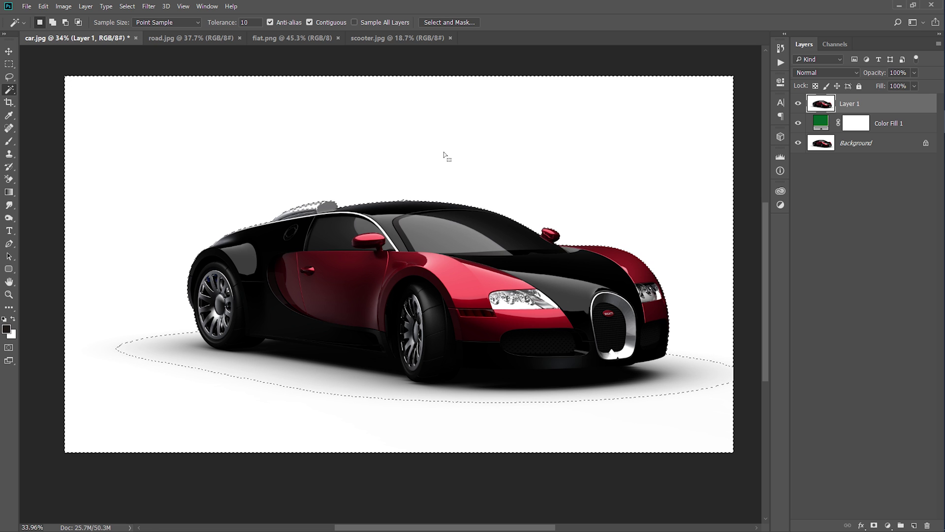
key(shift+F7)
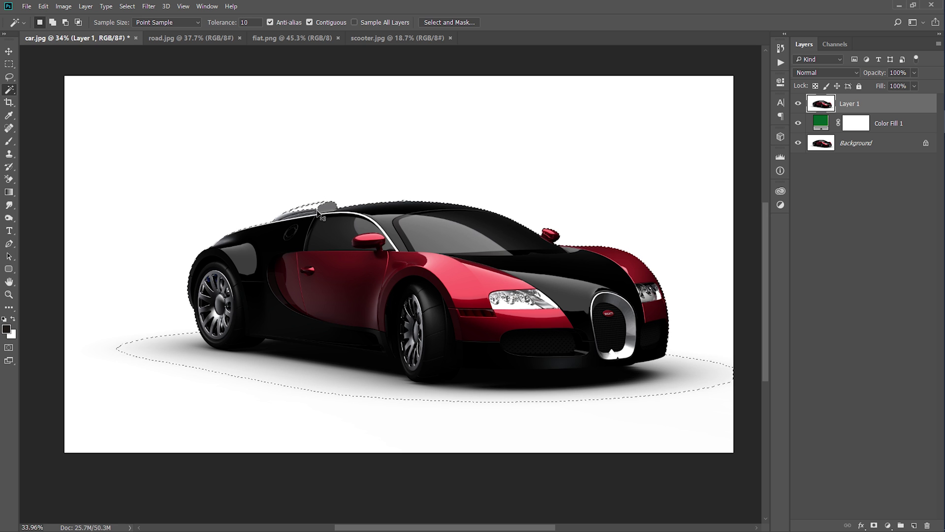
- Lasso the missed rear spoiler edges and top into the car selection
scroll(317, 211, up, 5)
scroll(362, 217, up, 4)
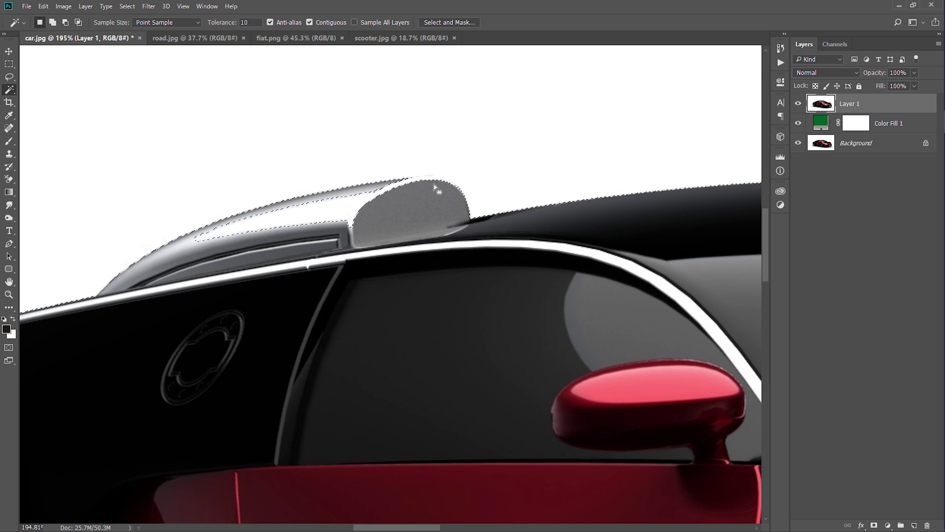
click(9, 77)
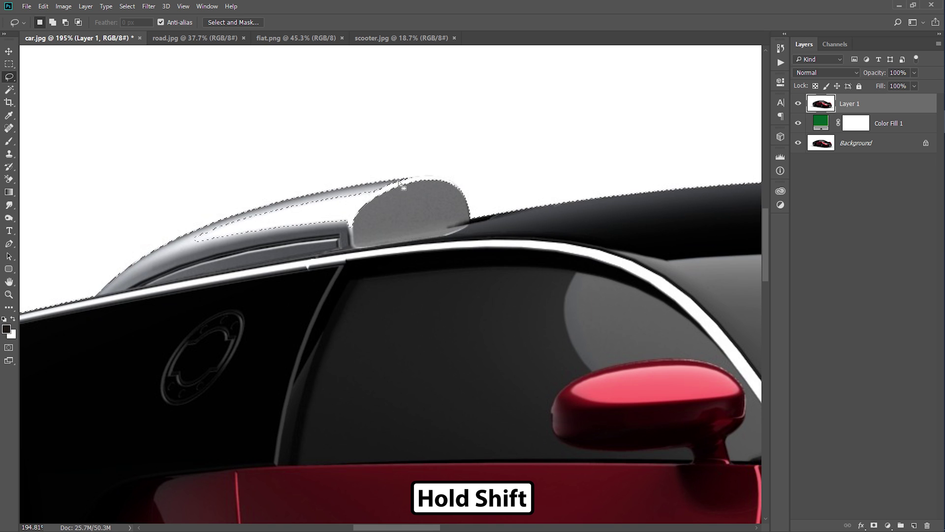
key(shift)
drag(396, 181, 450, 186)
mouse_move(373, 253)
mouse_down()
mouse_move(193, 251)
mouse_move(254, 212)
mouse_move(397, 181)
mouse_up()
key(z)
mouse_move(473, 195)
mouse_down()
mouse_move(498, 207)
mouse_move(496, 179)
mouse_up()
key(l)
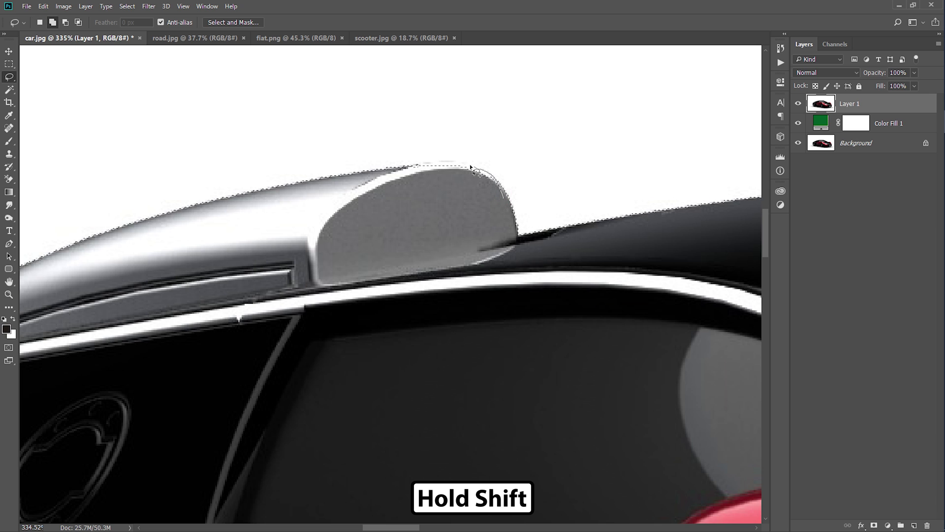
drag(389, 195, 408, 177)
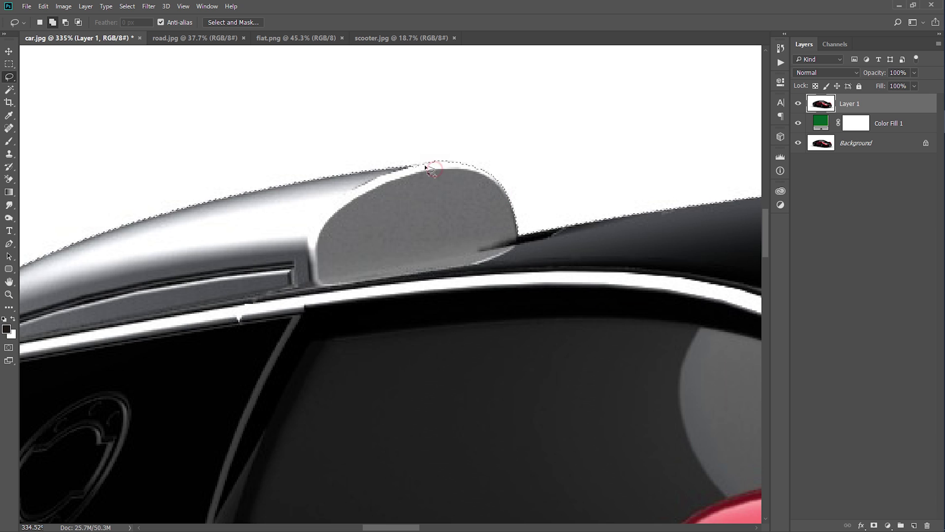
scroll(468, 212, down, 5)
scroll(492, 212, right, 5)
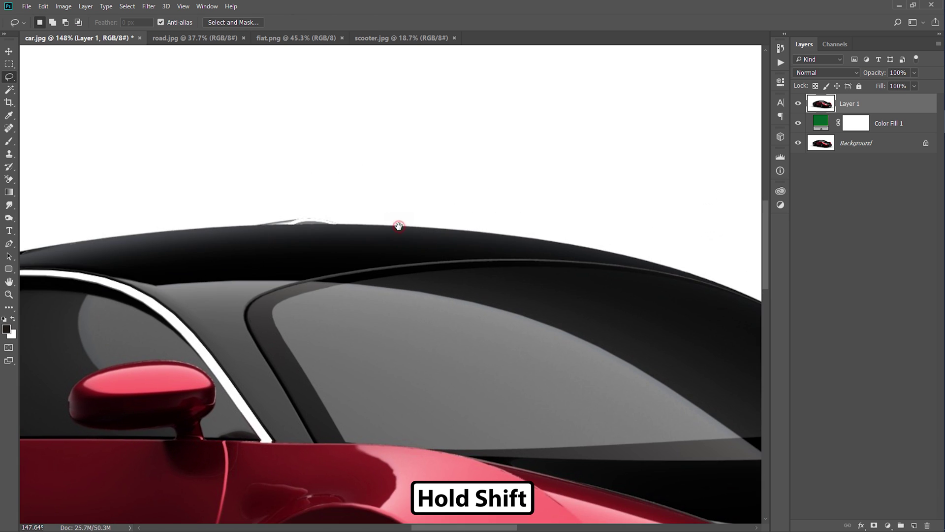
- Add the small roof-peak highlight to the selection with the Lasso
key(z)
mouse_move(293, 223)
mouse_down()
mouse_move(325, 214)
mouse_move(425, 222)
mouse_move(456, 260)
mouse_move(241, 266)
mouse_up()
key(l)
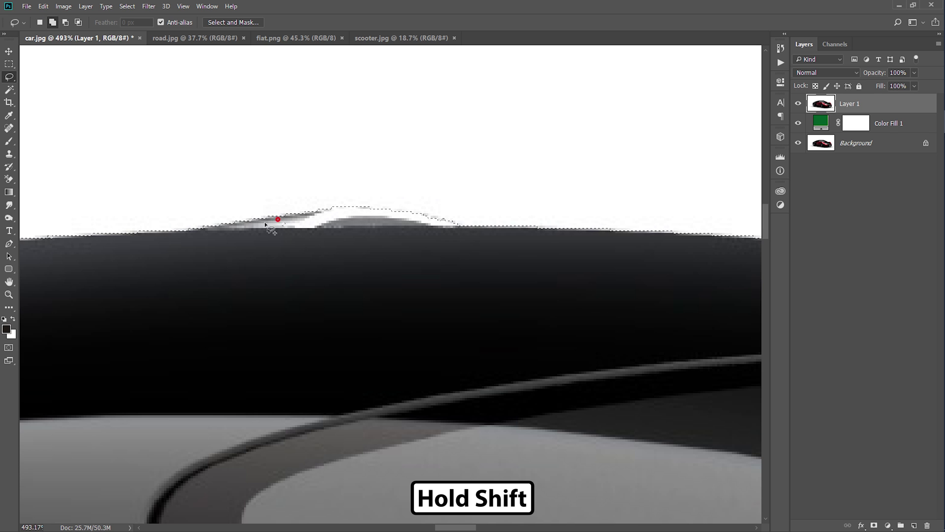
drag(294, 245, 336, 242)
scroll(336, 241, down, 5)
scroll(316, 246, down, 3)
scroll(502, 250, down, 3)
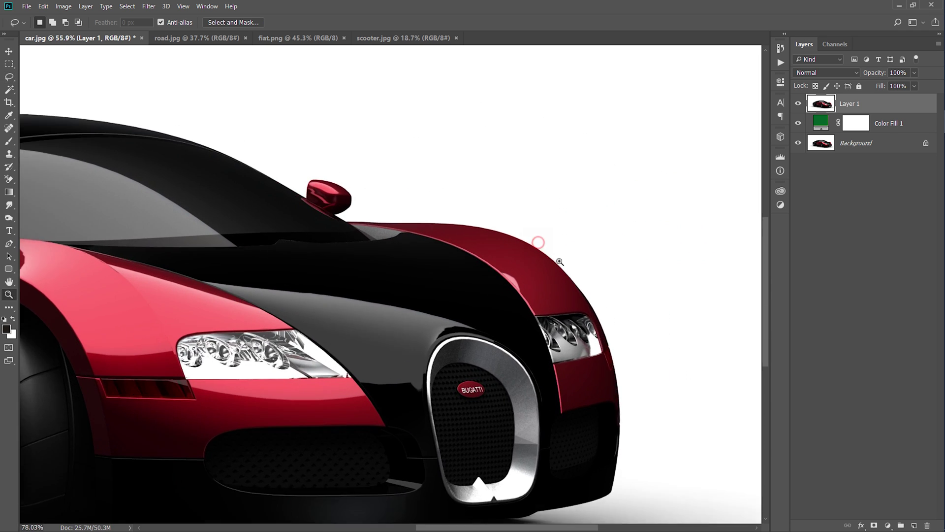
mouse_move(542, 244)
mouse_down()
mouse_move(566, 270)
mouse_move(622, 297)
mouse_up()
key(l)
scroll(546, 249, up, 5)
scroll(542, 266, up, 3)
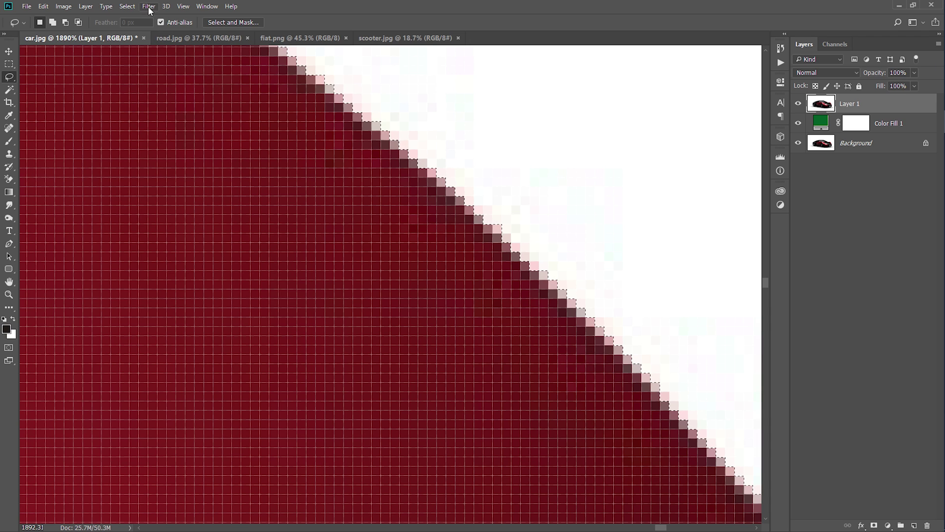
- Contract the car-and-shadow selection by 1 pixel via Select > Modify > Contract
click(132, 10)
mouse_move(136, 134)
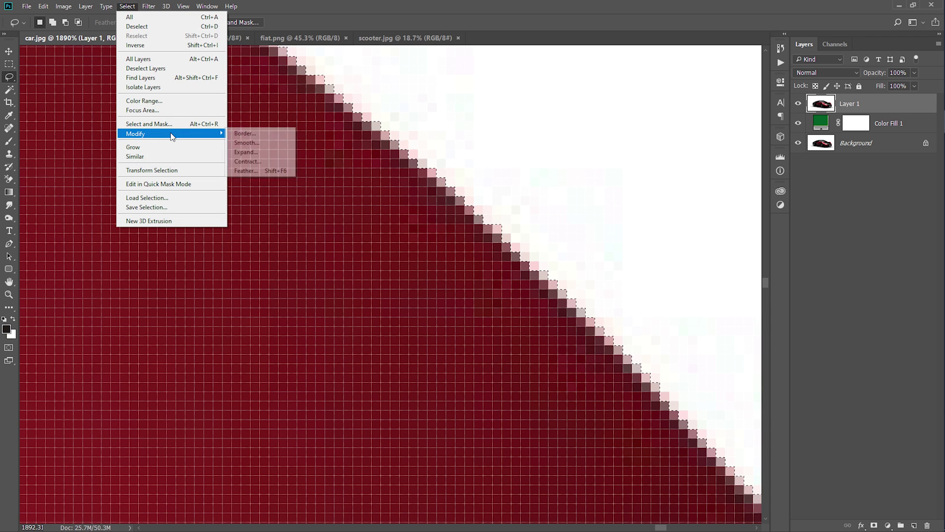
click(248, 161)
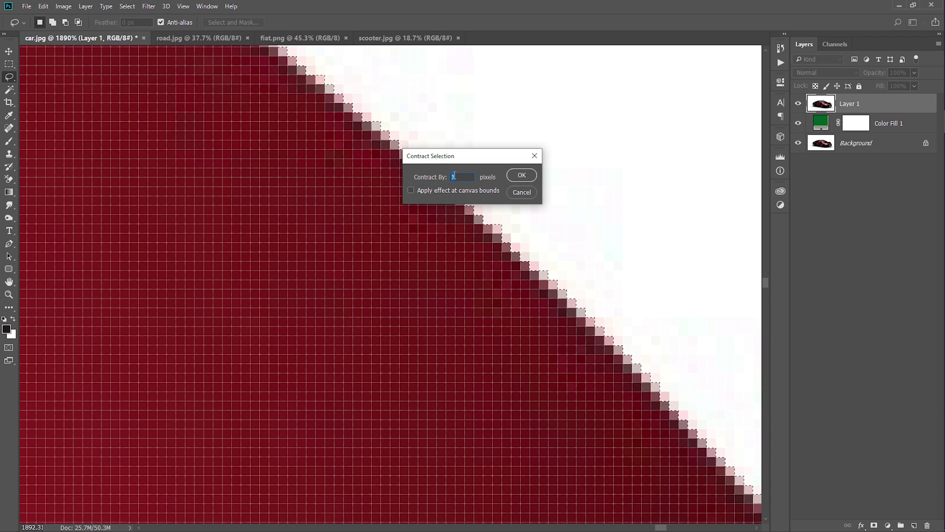
click(521, 176)
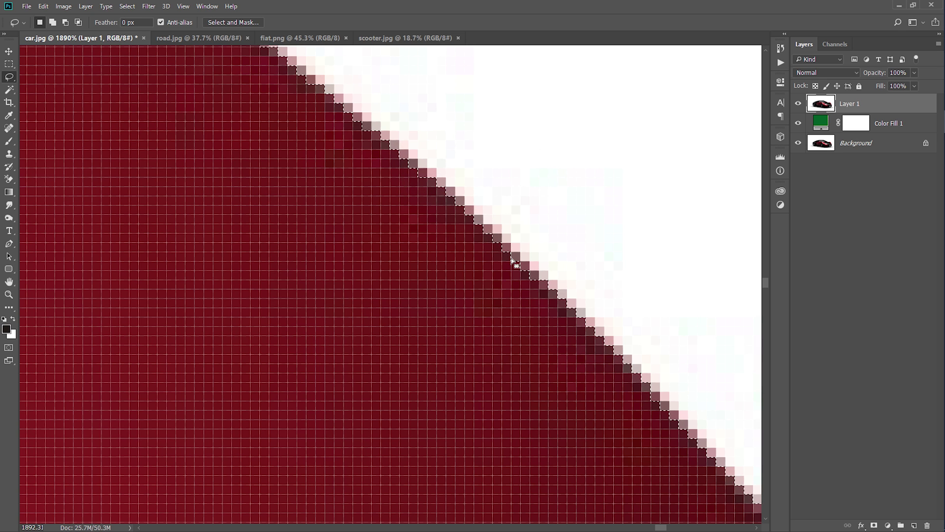
scroll(507, 254, down, 15)
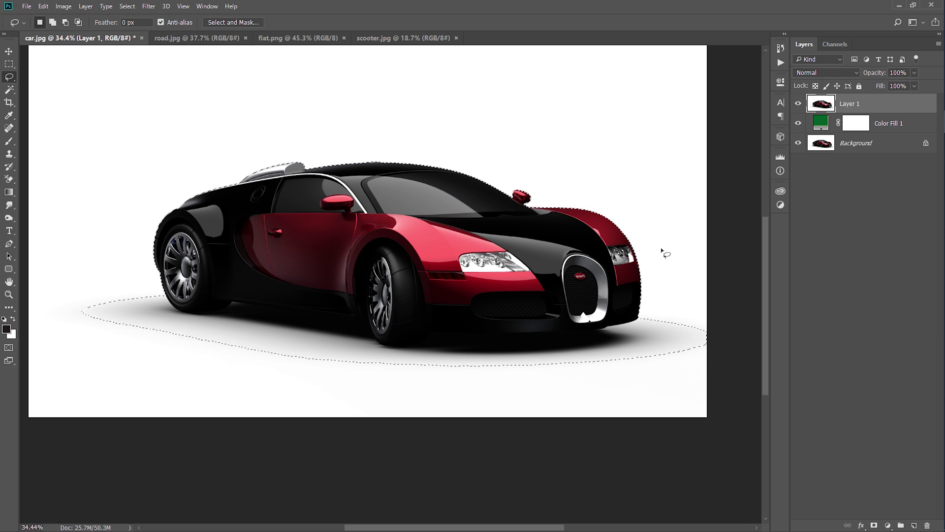
- Copy the selection to Layer 2, hide Layer 1, and zoom in on the rear wheel
key(ctrl+j)
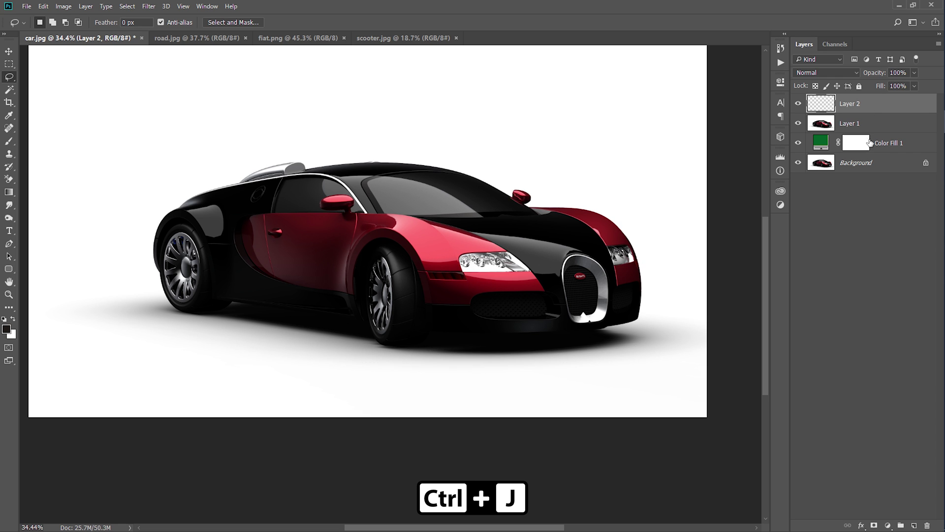
click(799, 123)
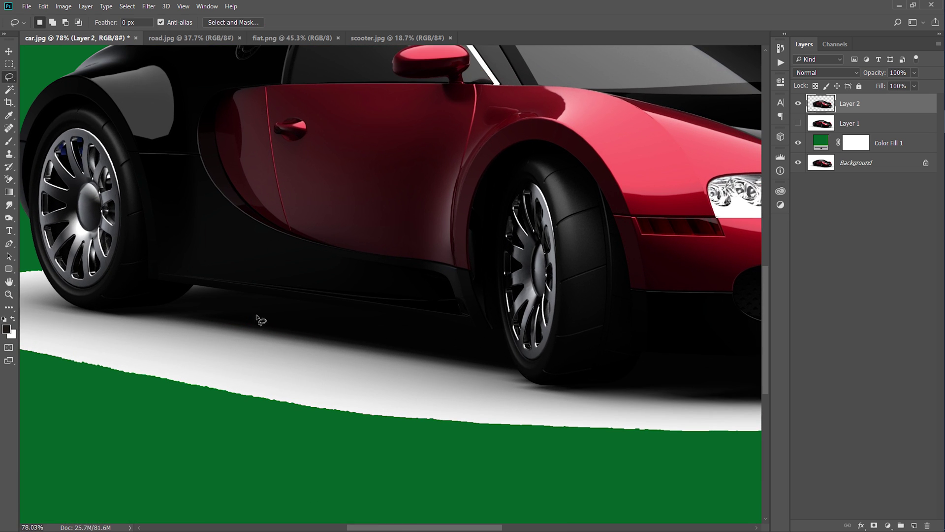
drag(264, 314, 296, 321)
drag(225, 293, 522, 297)
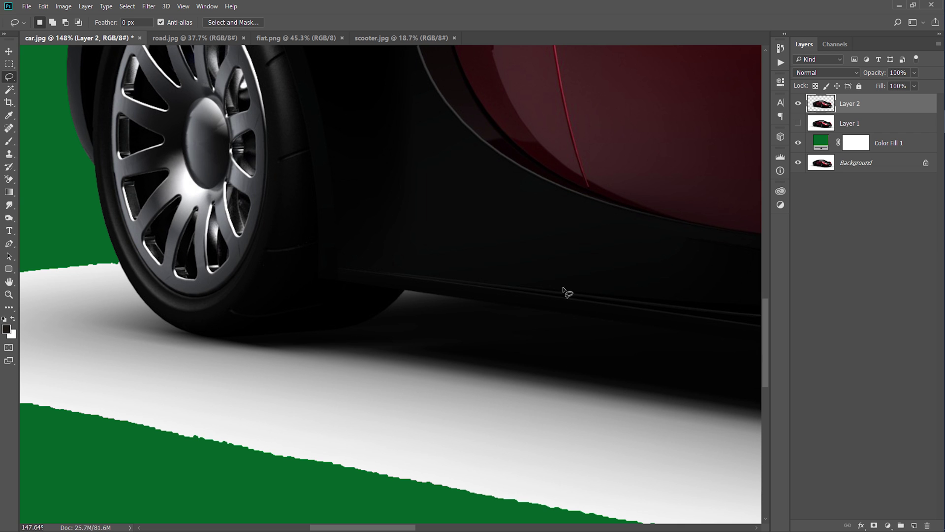
mouse_move(607, 257)
mouse_down()
mouse_move(349, 226)
mouse_move(264, 252)
mouse_up()
- Start a Pen path along the rear tyre's base and up to the car's lower edge
key(p)
click(223, 254)
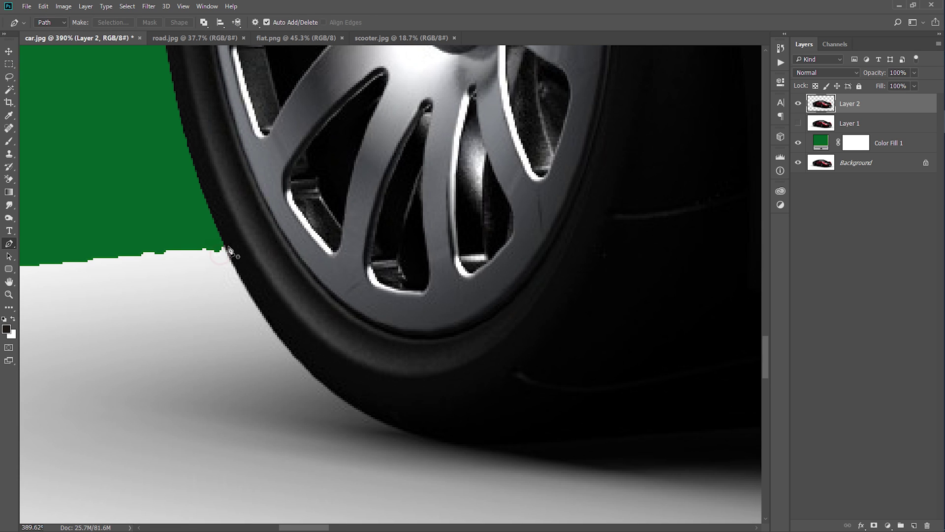
scroll(316, 281, down, 3)
mouse_move(337, 344)
mouse_down()
mouse_move(448, 360)
mouse_move(402, 351)
mouse_up()
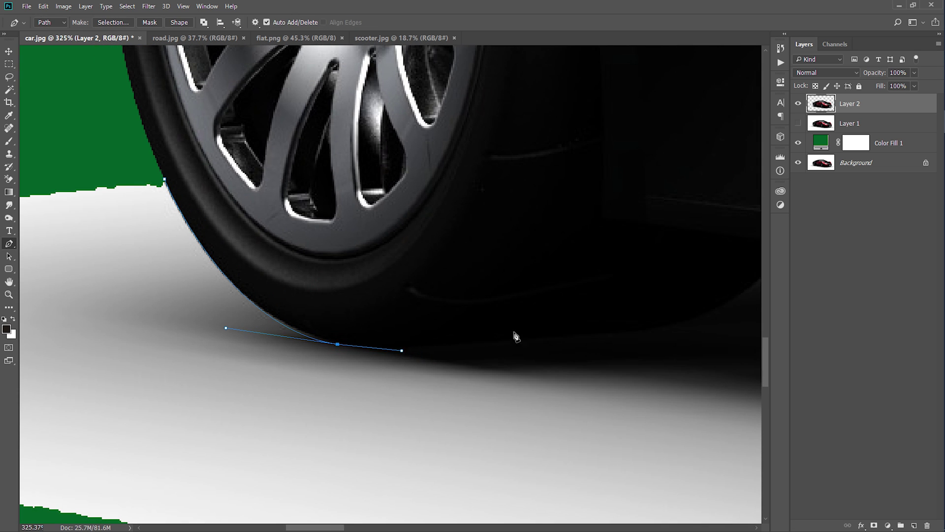
scroll(515, 332, right, 5)
drag(508, 331, 534, 329)
scroll(534, 332, right, 5)
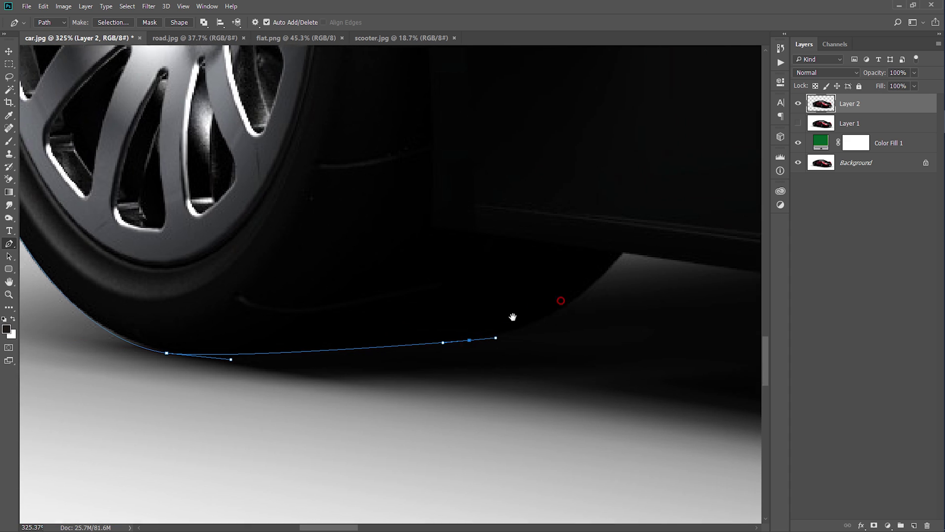
scroll(528, 294, up, 2)
drag(529, 283, 564, 222)
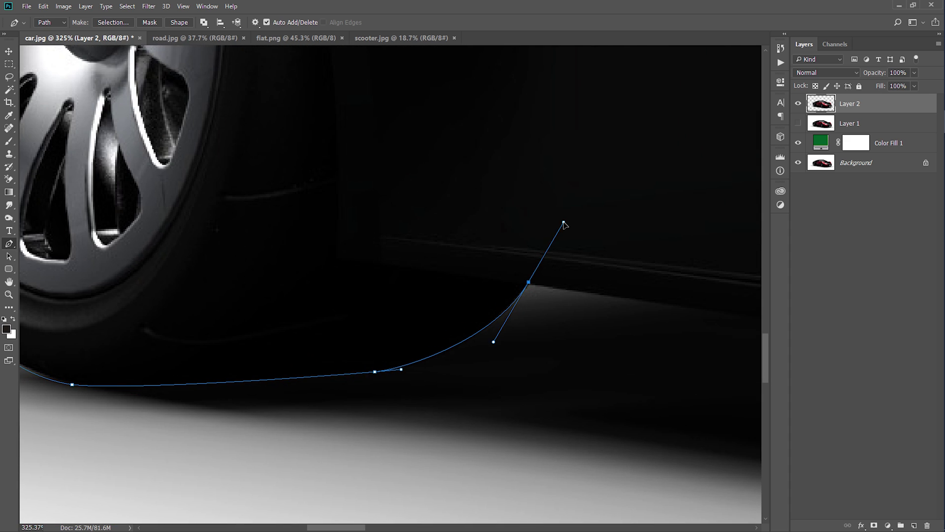
alt+click(529, 282)
click(620, 297)
- Continue the path along the side sill and around the front tyre
scroll(427, 267, right, 14)
scroll(427, 268, down, 1)
scroll(386, 255, right, 5)
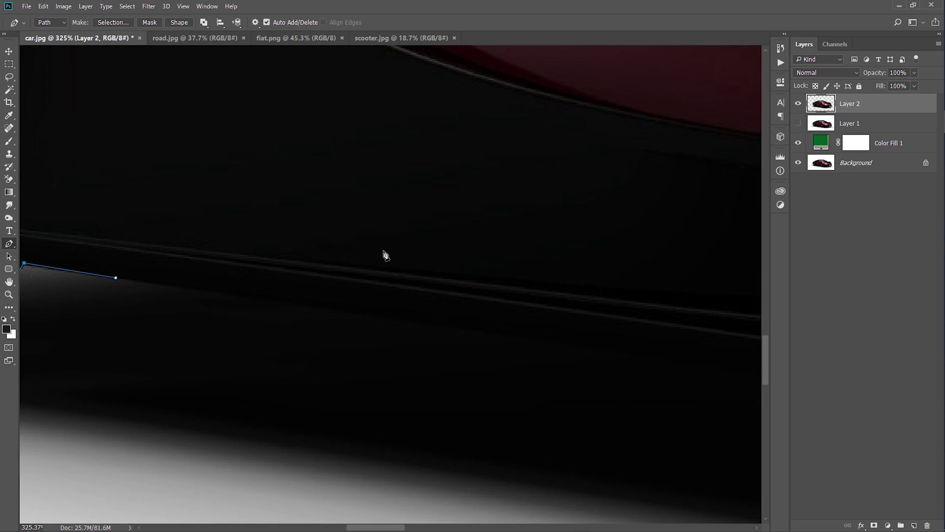
drag(362, 377, 460, 317)
scroll(469, 350, down, 3)
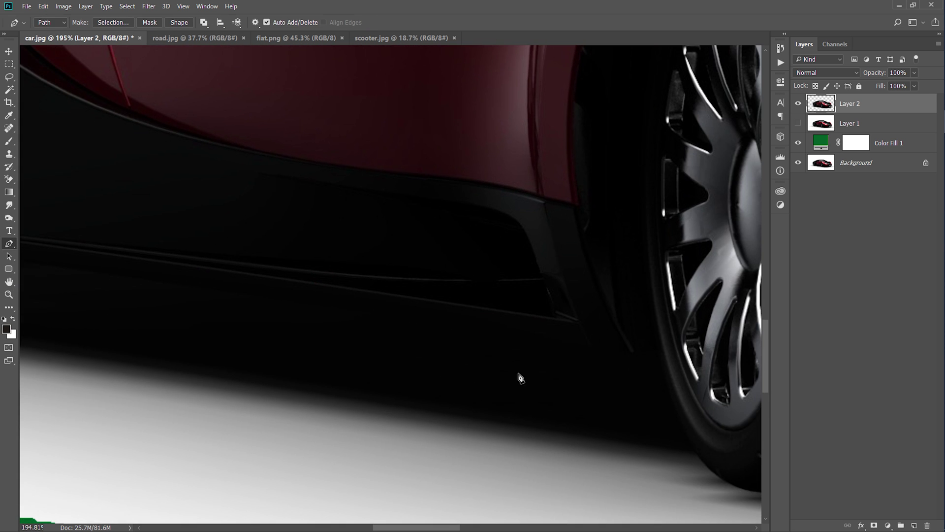
click(534, 337)
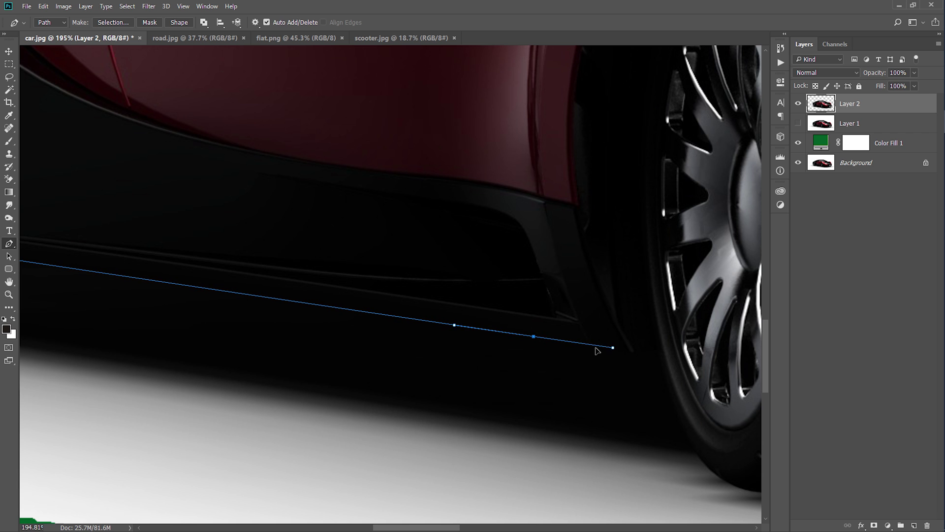
click(587, 346)
drag(658, 372, 551, 341)
click(498, 281)
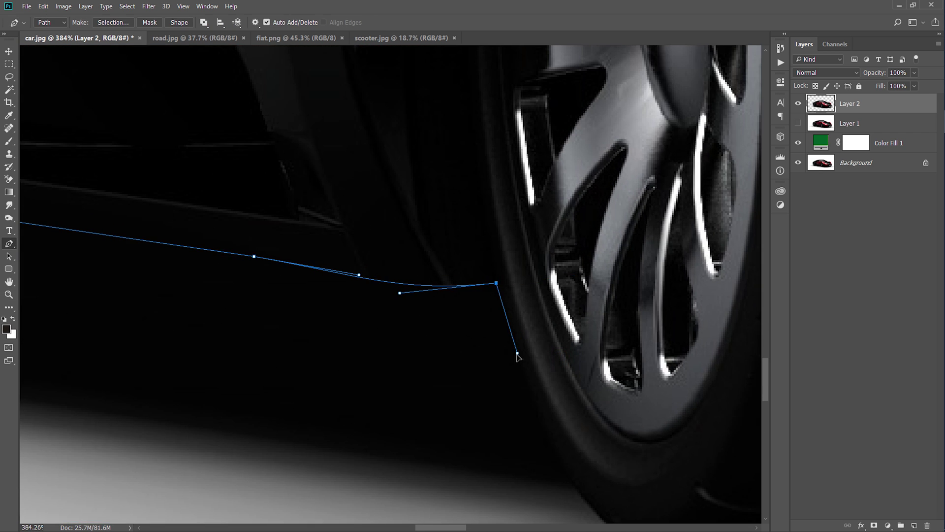
scroll(515, 359, down, 3)
drag(338, 380, 358, 384)
click(475, 412)
scroll(475, 407, up, 3)
drag(511, 386, 591, 280)
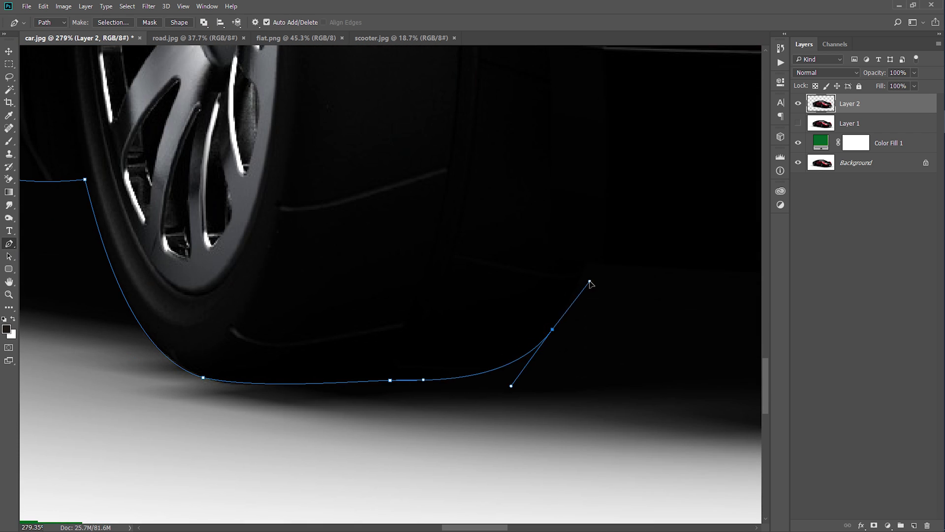
- Close the path around the floor past the car's front and load it as a selection
scroll(335, 296, right, 5)
scroll(492, 280, right, 1)
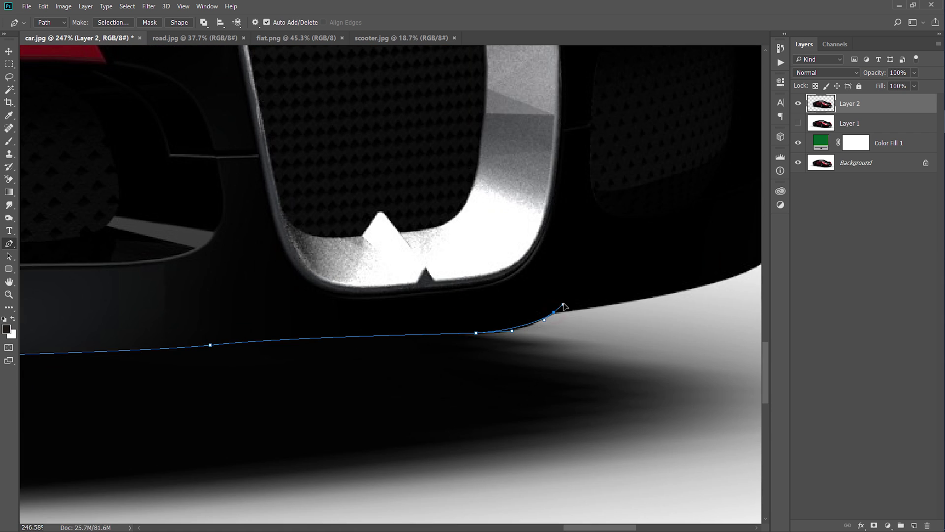
scroll(563, 306, right, 5)
click(463, 325)
click(495, 309)
scroll(306, 363, down, 3)
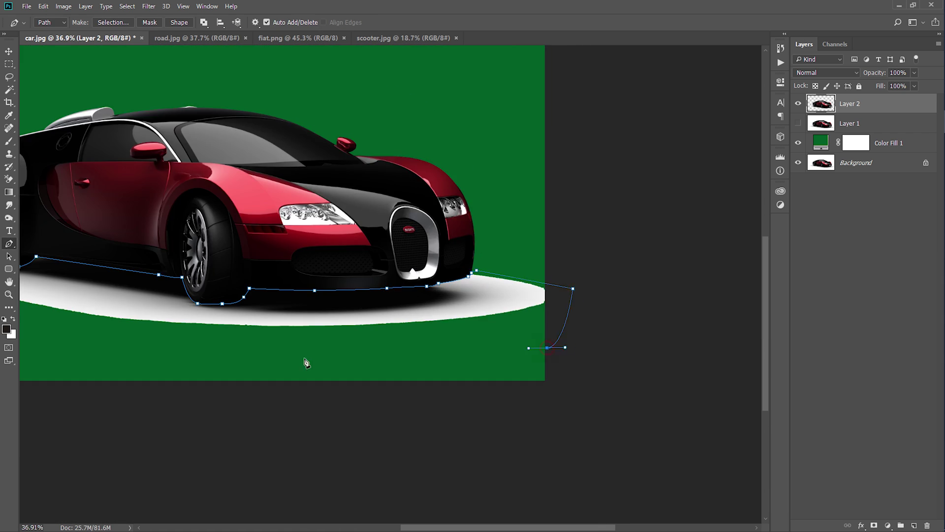
drag(306, 362, 591, 363)
key(ctrl+Return)
- Choose the Background Eraser and set its Limits and brush size
drag(436, 251, 257, 270)
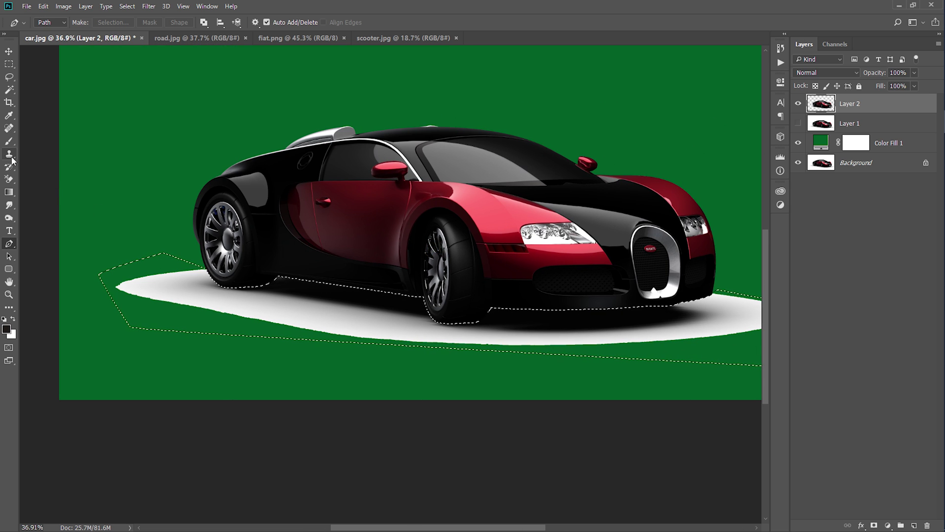
click(9, 179)
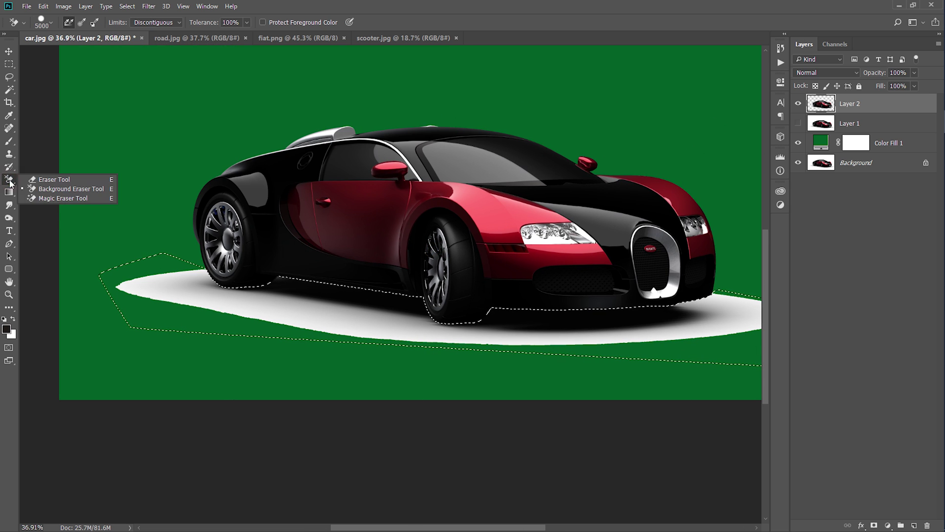
click(40, 190)
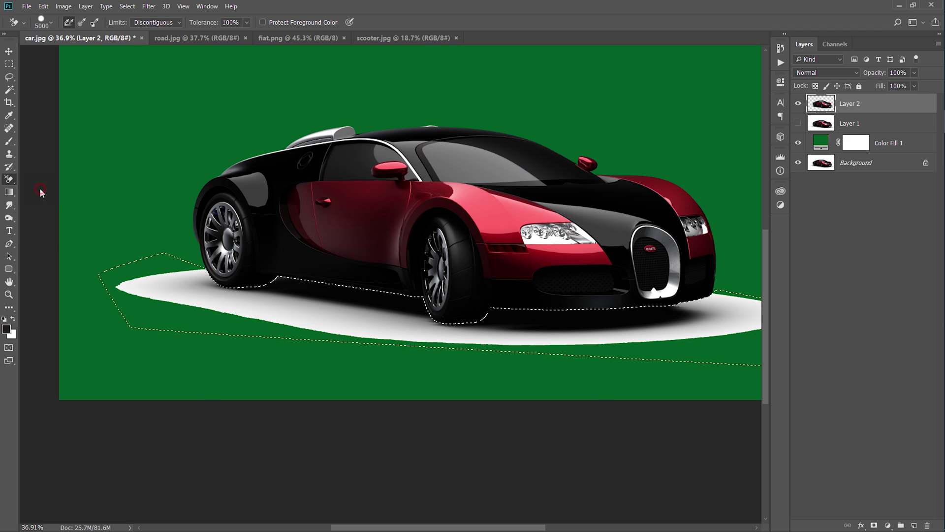
click(158, 22)
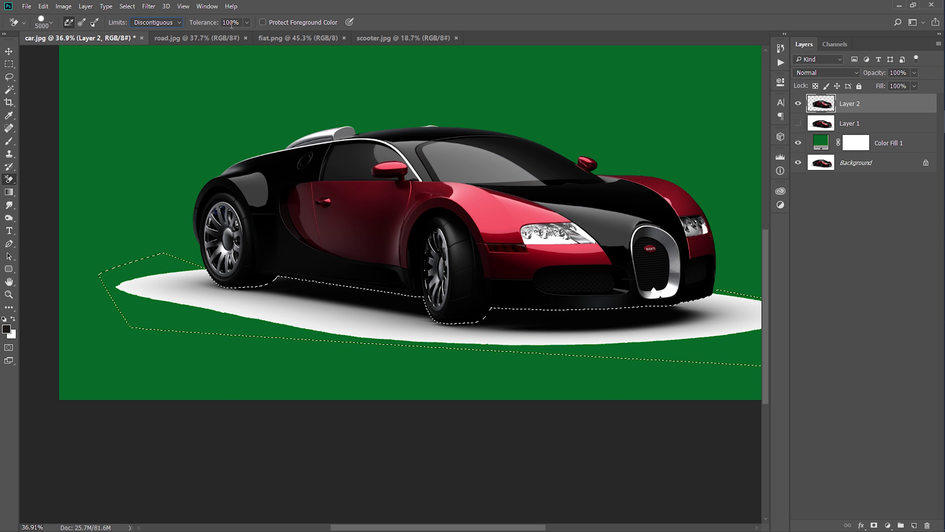
scroll(457, 211, down, 3)
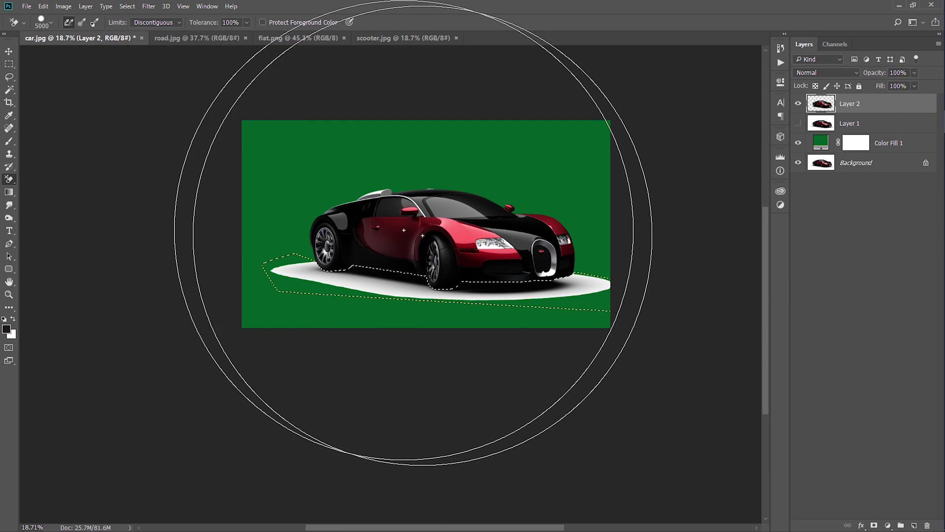
right_click(422, 201)
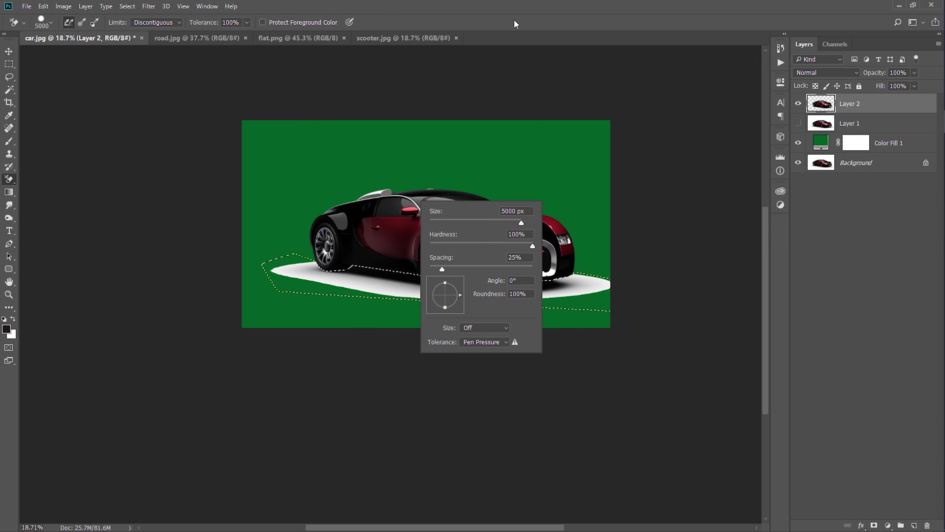
key(Escape)
scroll(469, 288, up, 1)
scroll(469, 288, up, 2)
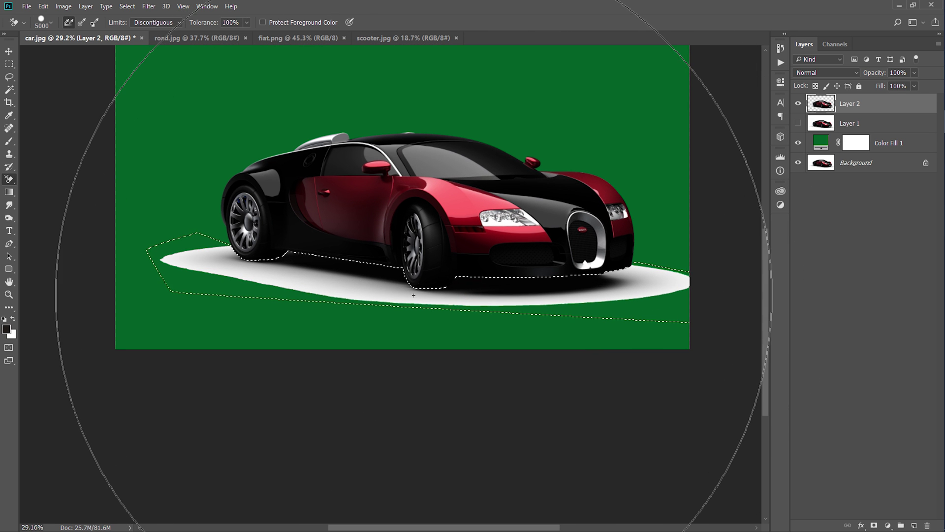
- Erase the white floor inside the selection near the rear wheel, then deselect
mouse_move(400, 296)
mouse_down()
mouse_move(478, 316)
mouse_move(303, 322)
mouse_up()
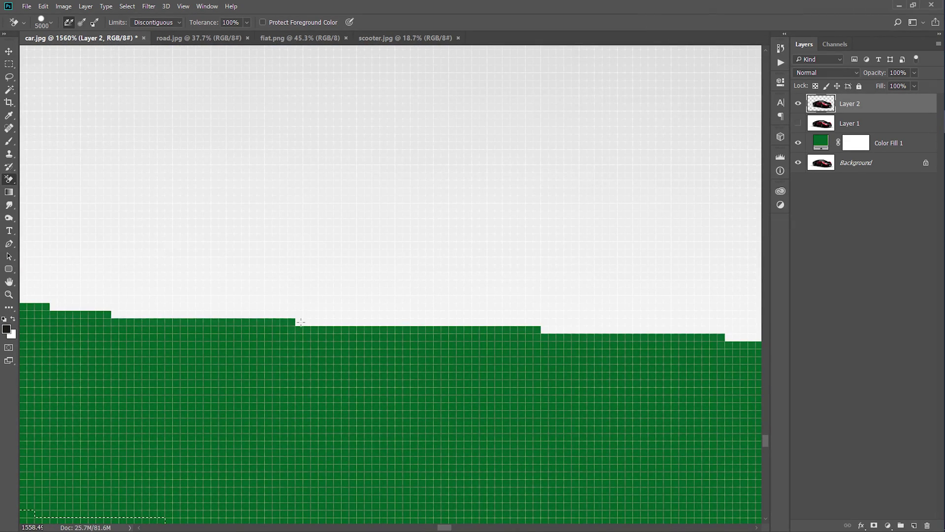
click(301, 321)
key(z)
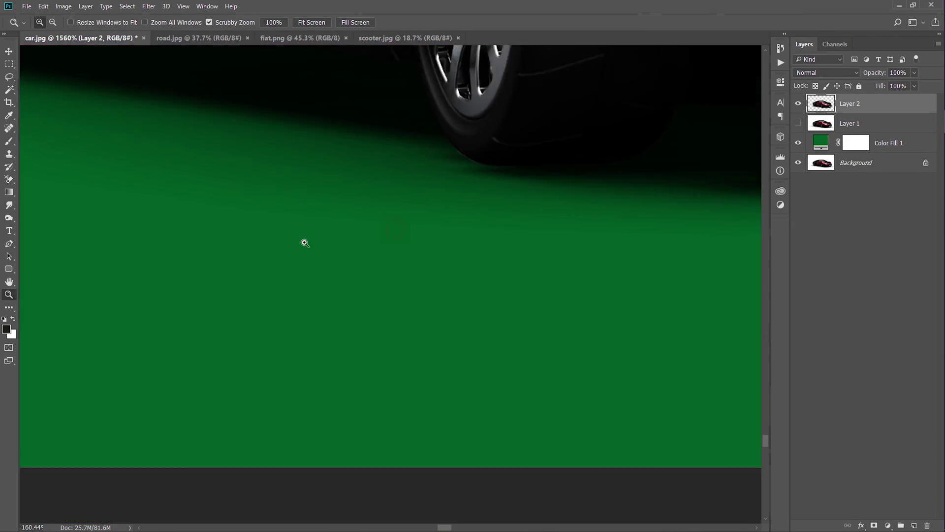
drag(388, 264, 241, 262)
key(ctrl+d)
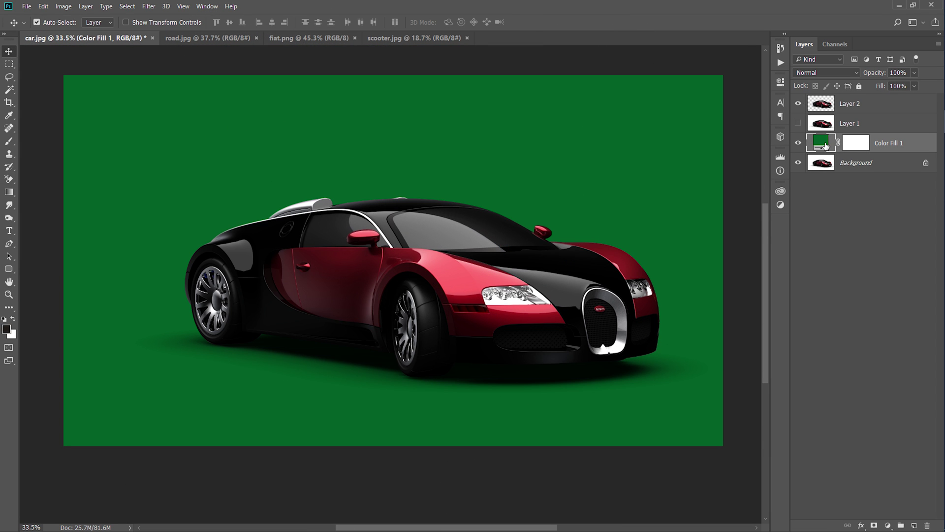
- Preview another Color Fill hue but cancel to keep green, then drag the car toward road.jpg
double_click(826, 143)
drag(679, 82, 723, 79)
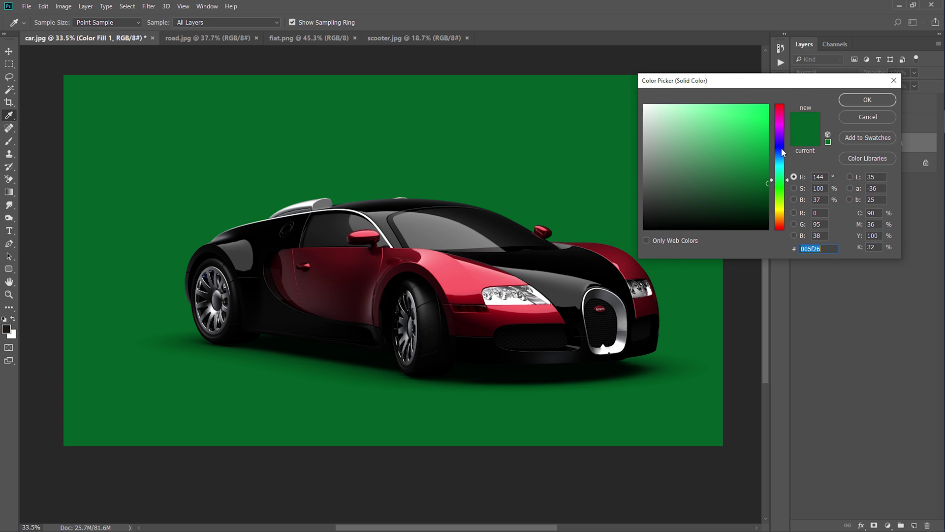
mouse_move(781, 147)
mouse_down()
mouse_move(777, 105)
mouse_move(776, 222)
mouse_up()
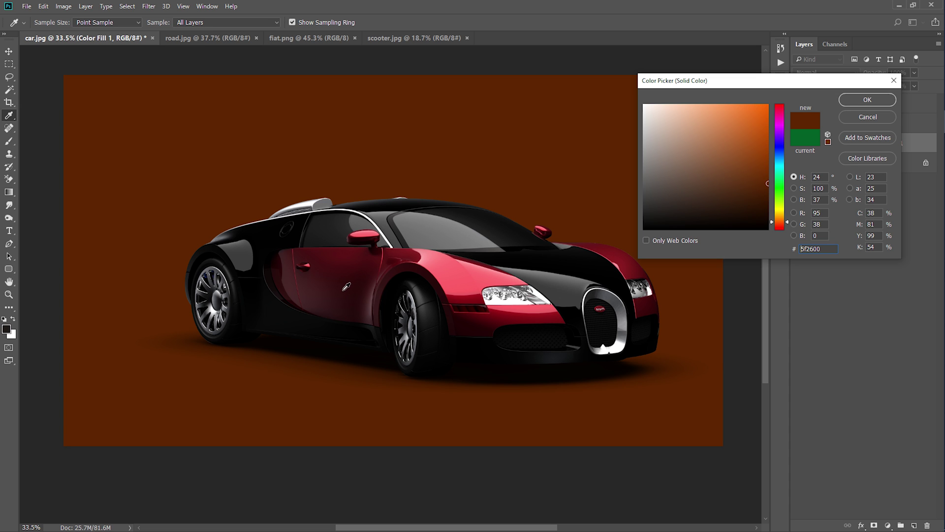
click(867, 117)
mouse_move(447, 220)
mouse_down()
mouse_move(304, 73)
mouse_move(271, 74)
mouse_up()
- Drop the car into the road photo as a Smart Object, scaled down above START
drag(385, 340, 398, 330)
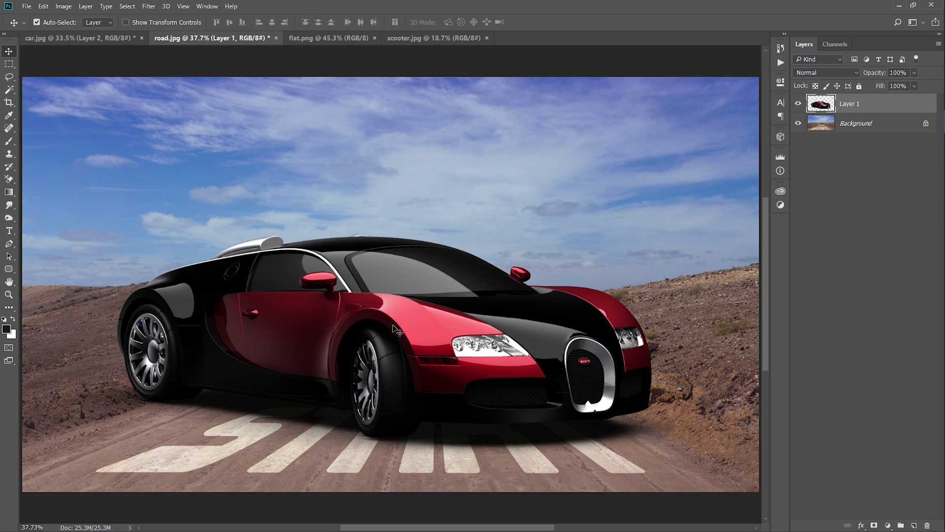
right_click(916, 104)
click(843, 205)
key(ctrl+t)
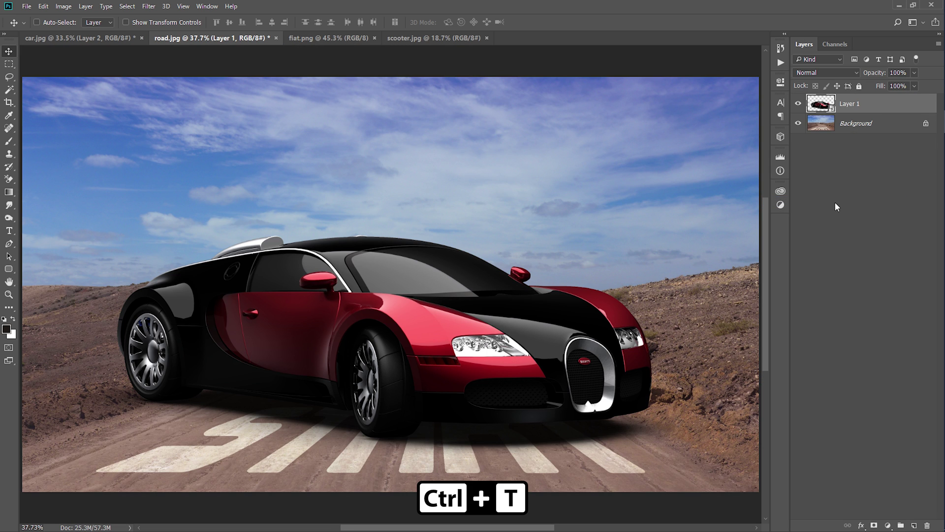
mouse_move(708, 187)
mouse_down()
mouse_move(486, 211)
mouse_move(486, 312)
mouse_up()
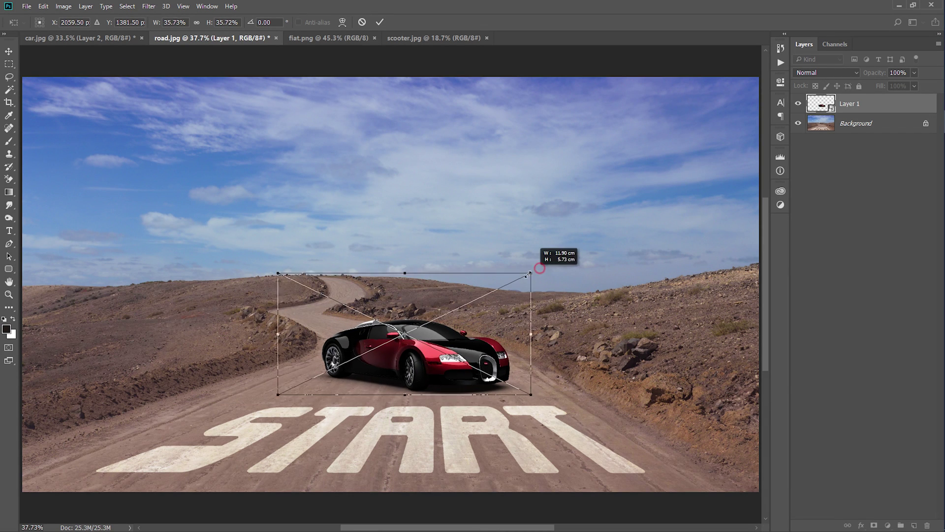
mouse_move(548, 270)
mouse_down()
mouse_move(523, 275)
mouse_move(486, 311)
mouse_up()
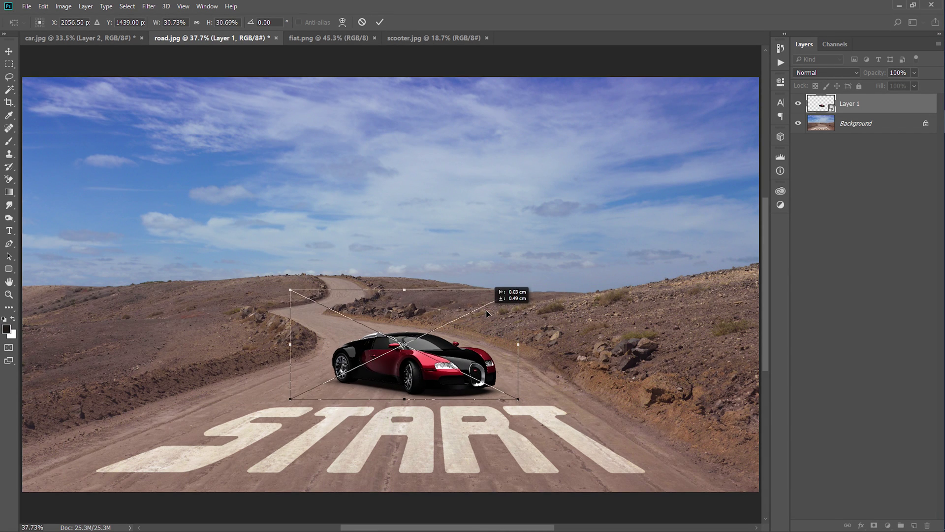
key(Return)
- Add a Curves adjustment raising the midtones and shadows to brighten the car
scroll(616, 335, up, 5)
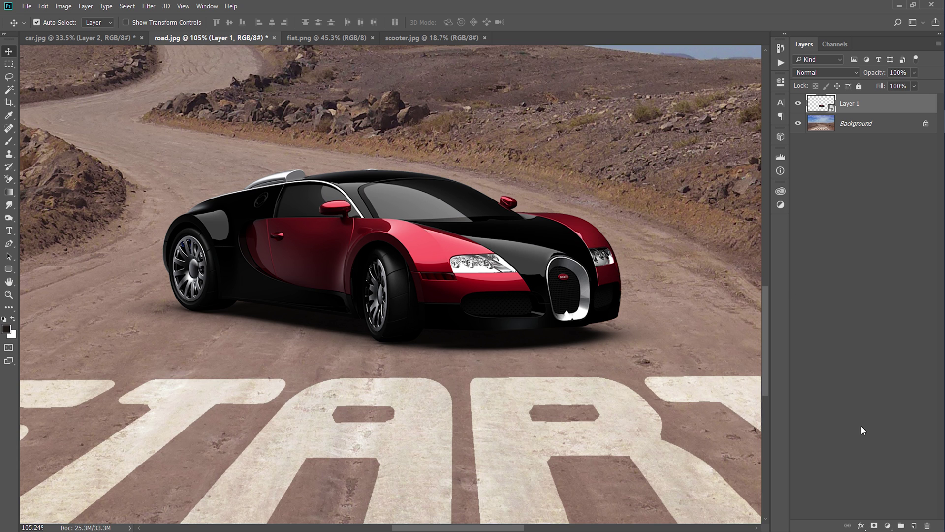
click(890, 526)
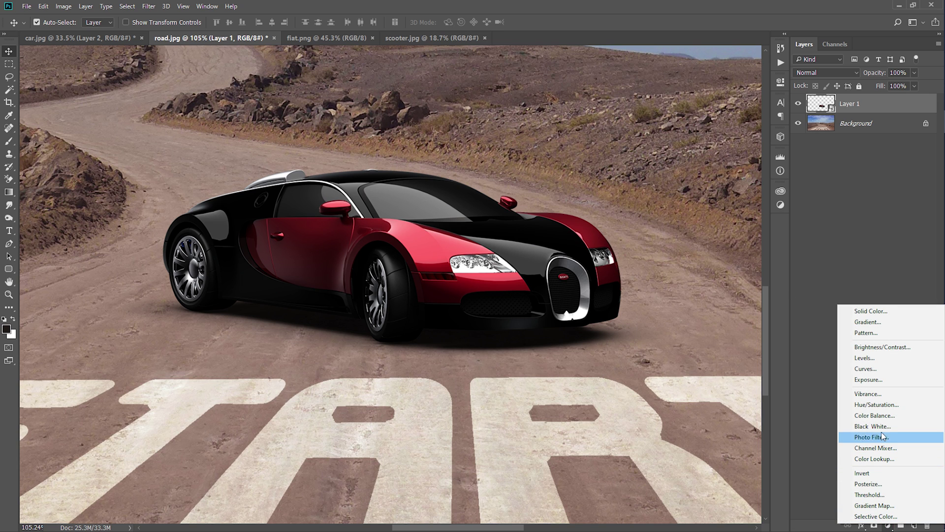
click(880, 369)
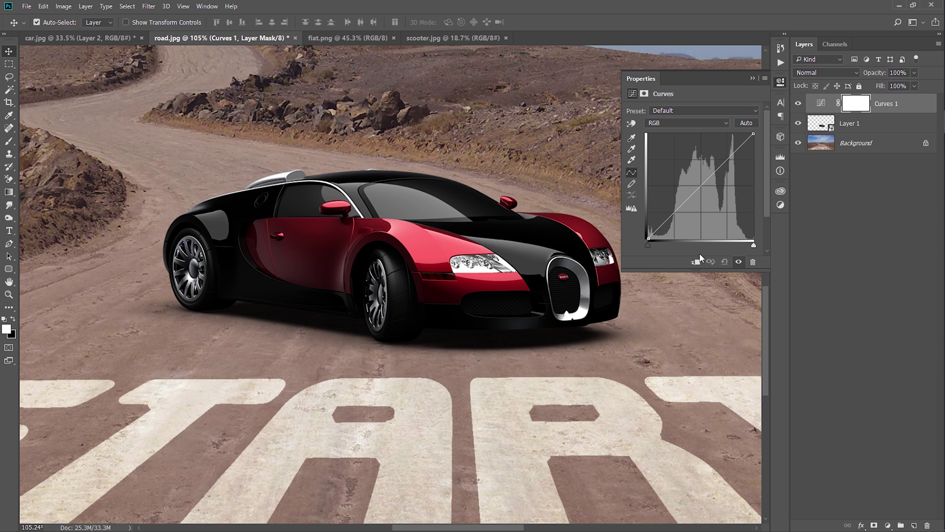
drag(701, 182, 696, 179)
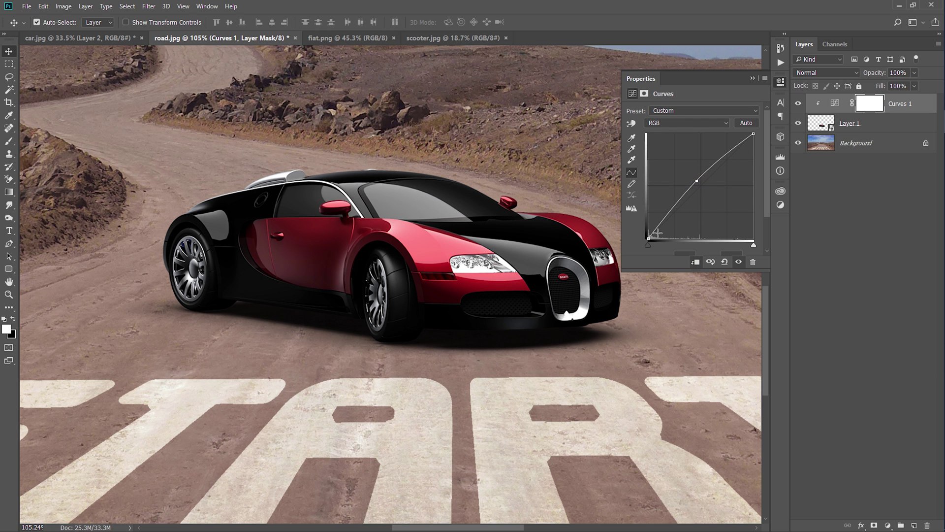
drag(649, 237, 649, 232)
click(752, 78)
key(ctrl+0)
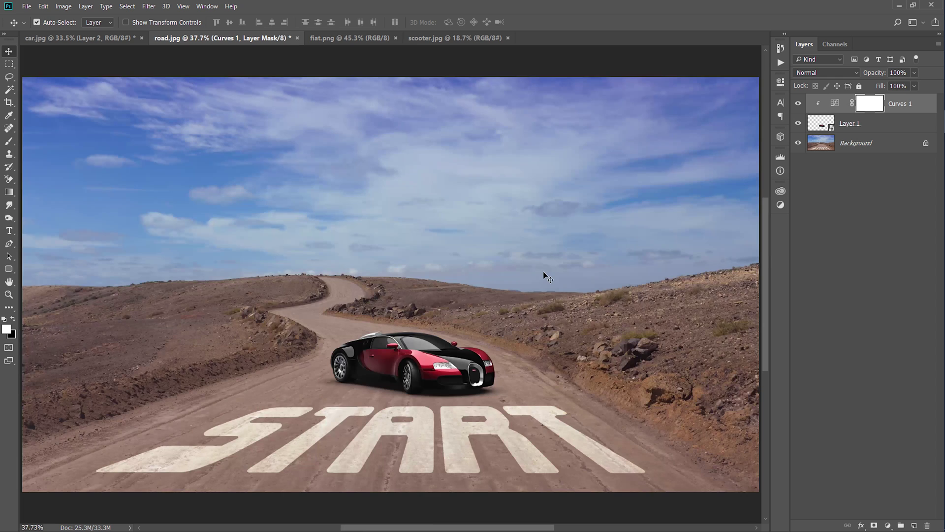
- In fiat.png, select the black linework with Color Range at Fuzziness about 146
click(353, 39)
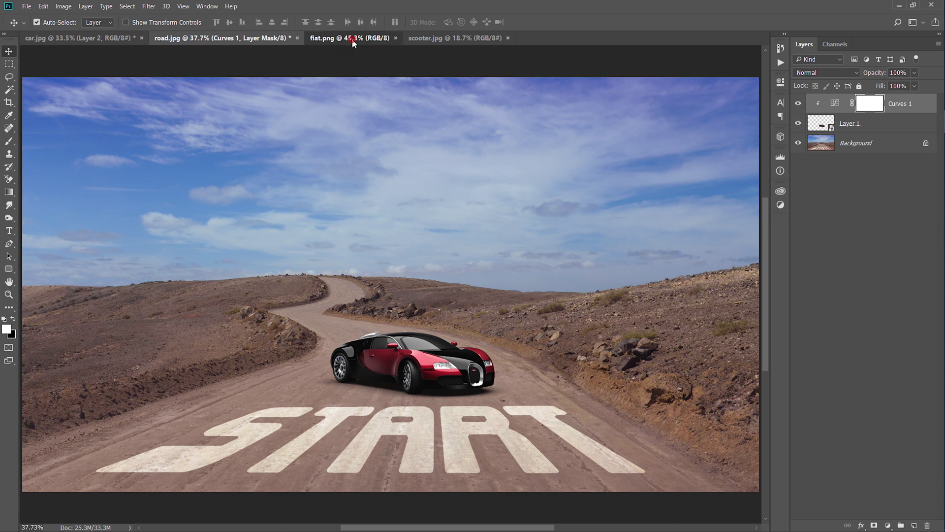
drag(490, 239, 428, 221)
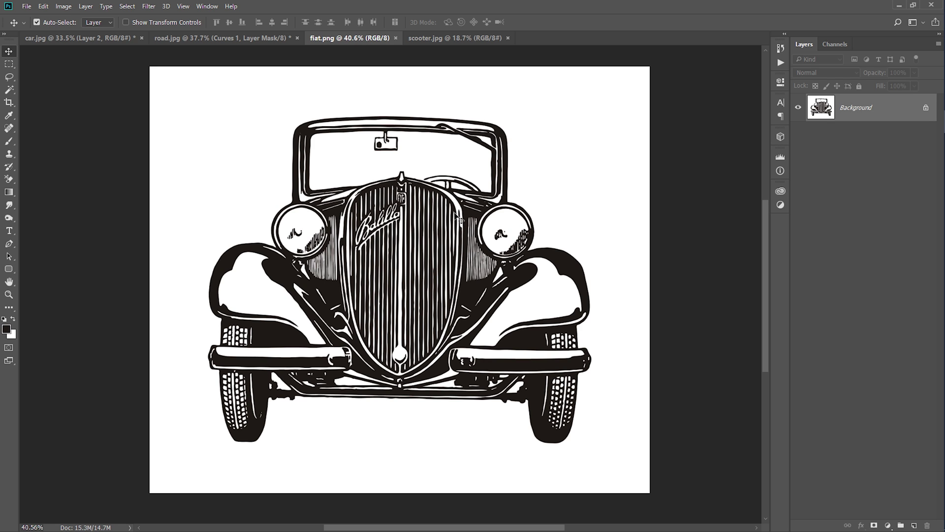
click(127, 6)
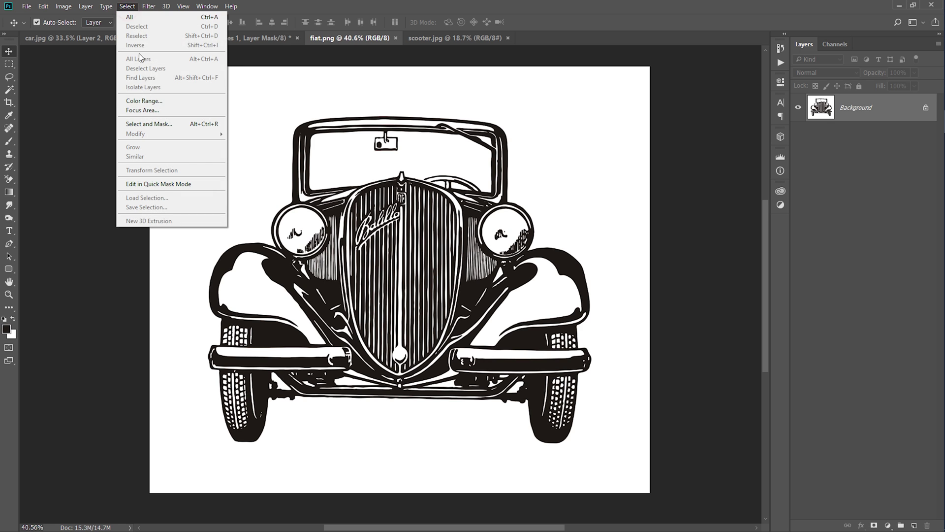
click(144, 100)
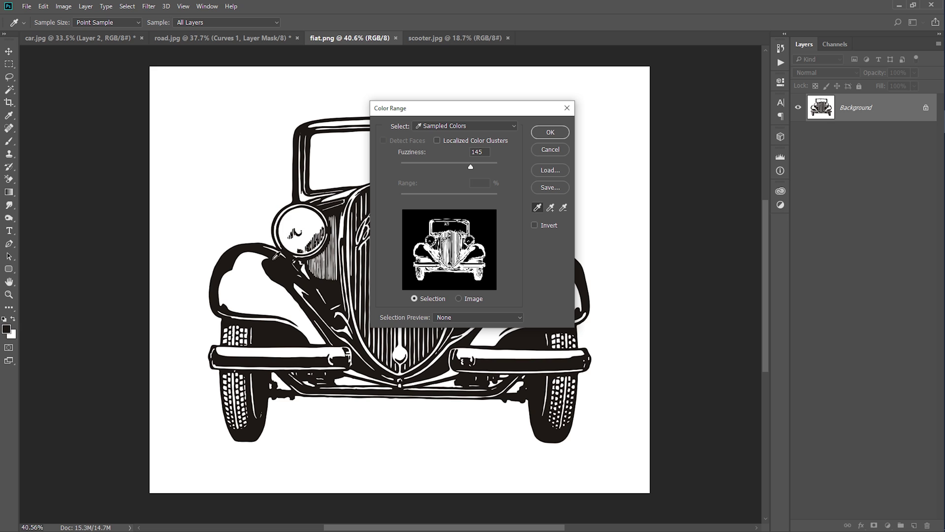
click(274, 261)
drag(472, 169, 481, 166)
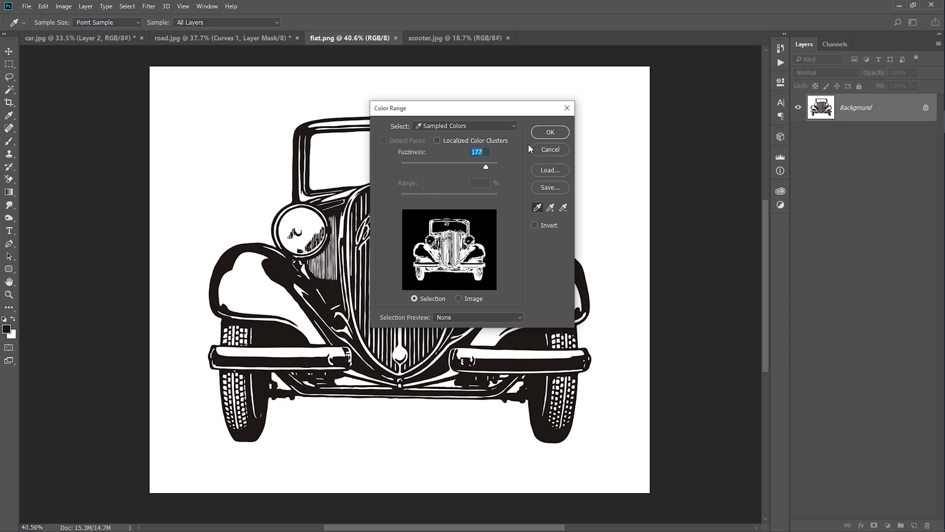
drag(509, 167, 472, 169)
click(546, 132)
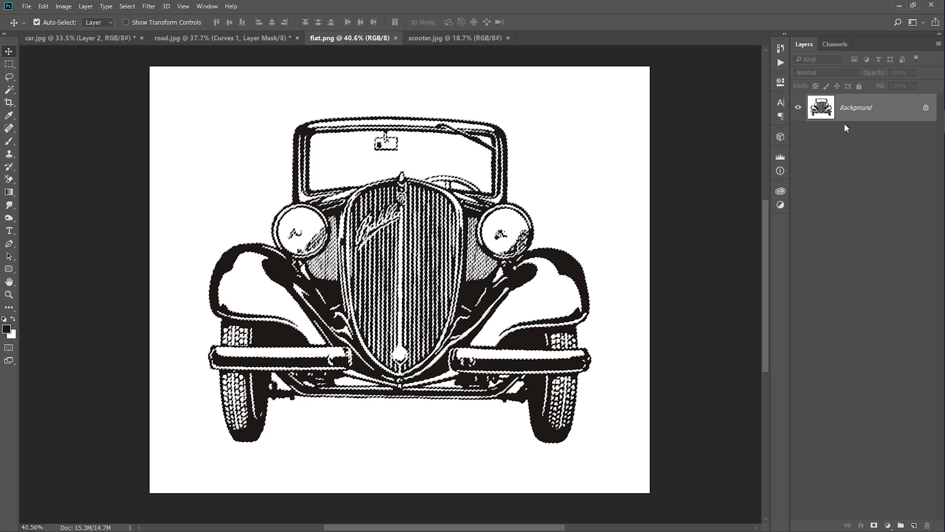
- Add a Solid Color fill layer masked to the car linework and hide the white Background
click(889, 525)
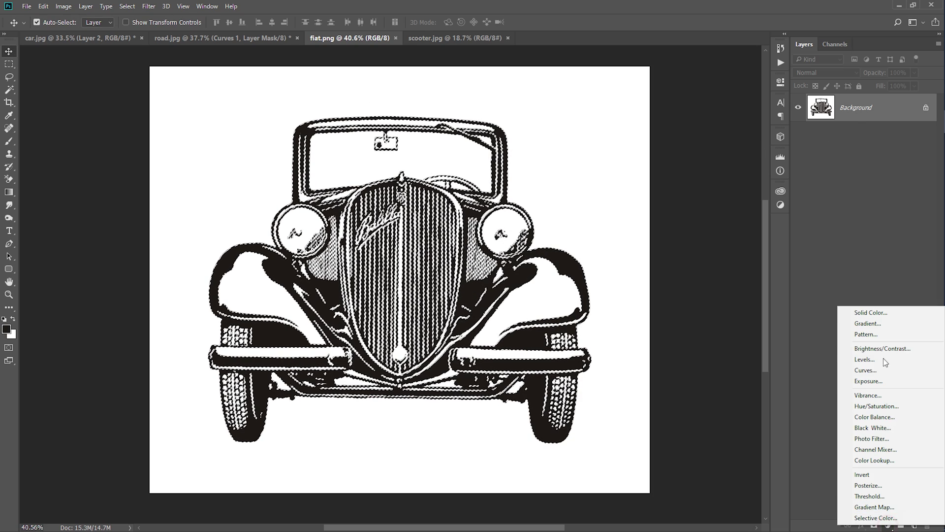
click(872, 312)
click(868, 100)
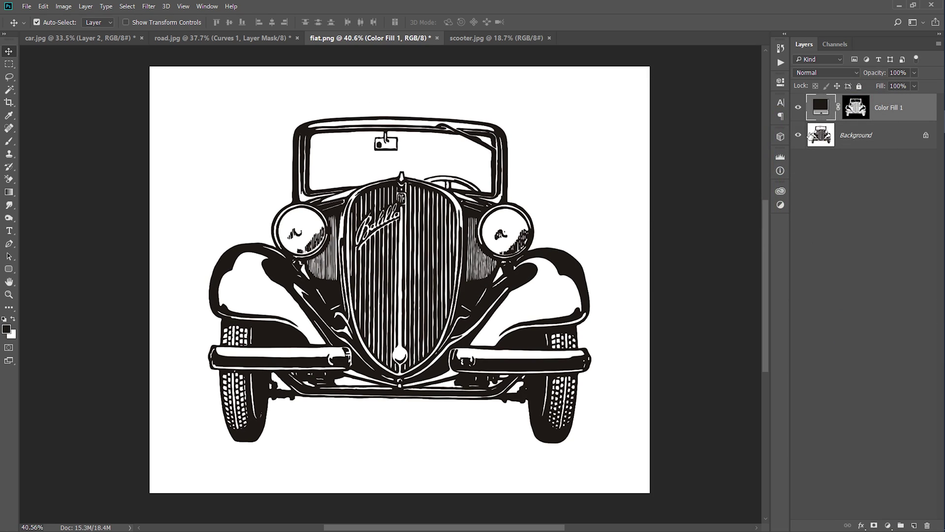
click(798, 135)
- Inspect the grille and headlight at actual pixels, then hide Color Fill 1 and show Background
drag(383, 252, 500, 280)
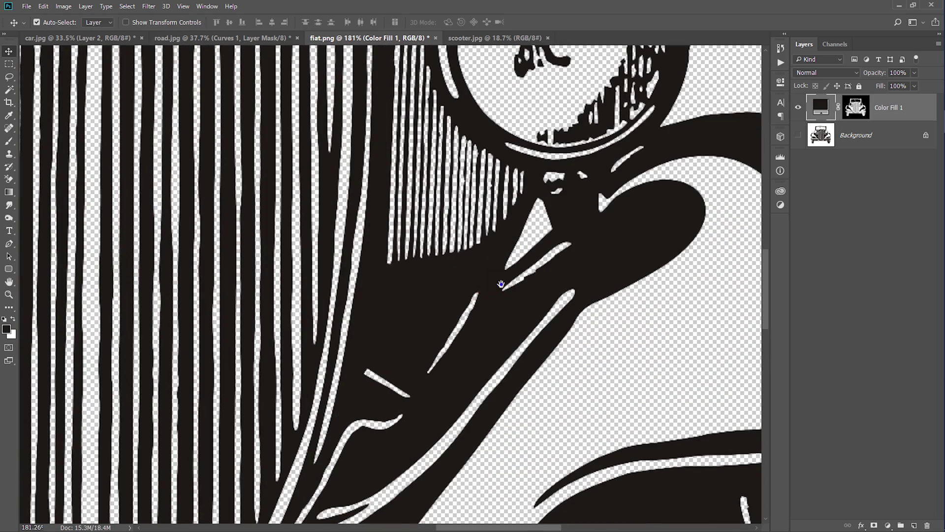
right_click(500, 284)
click(522, 302)
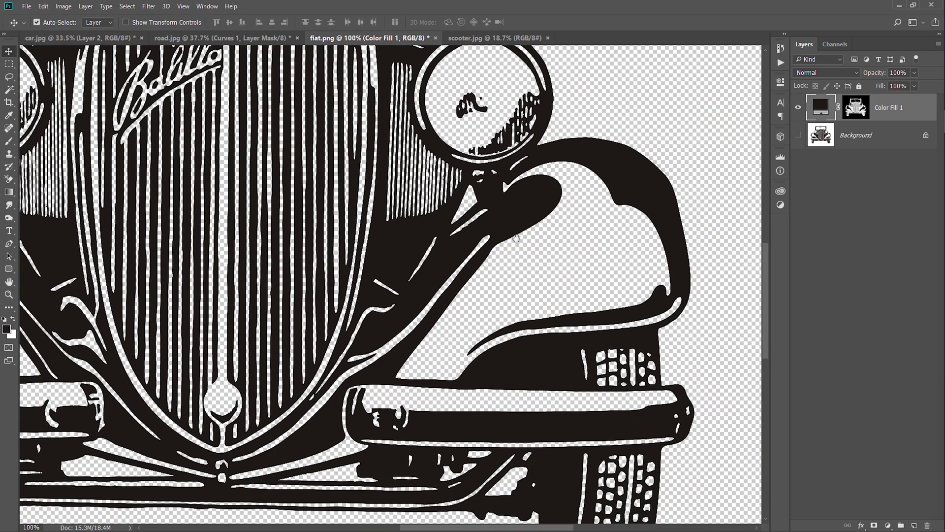
drag(455, 259, 472, 299)
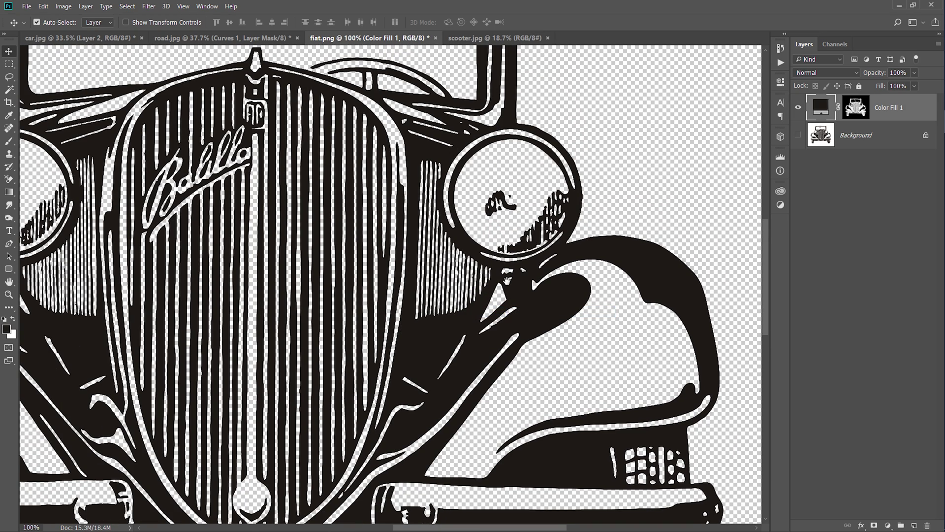
key(ctrl+0)
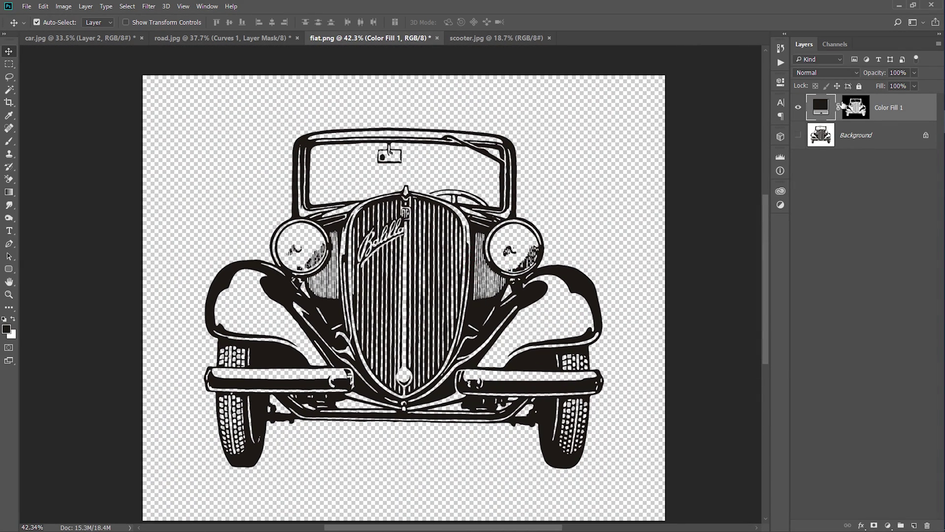
click(798, 107)
click(798, 135)
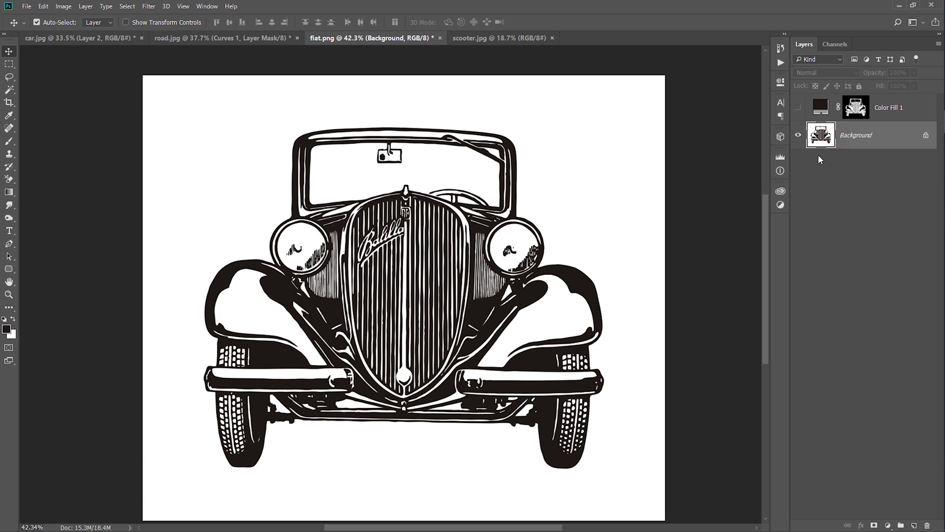
- Duplicate Background, erase the copy's white with the Background Eraser, and hide the original
key(ctrl+j)
scroll(542, 205, down, 1)
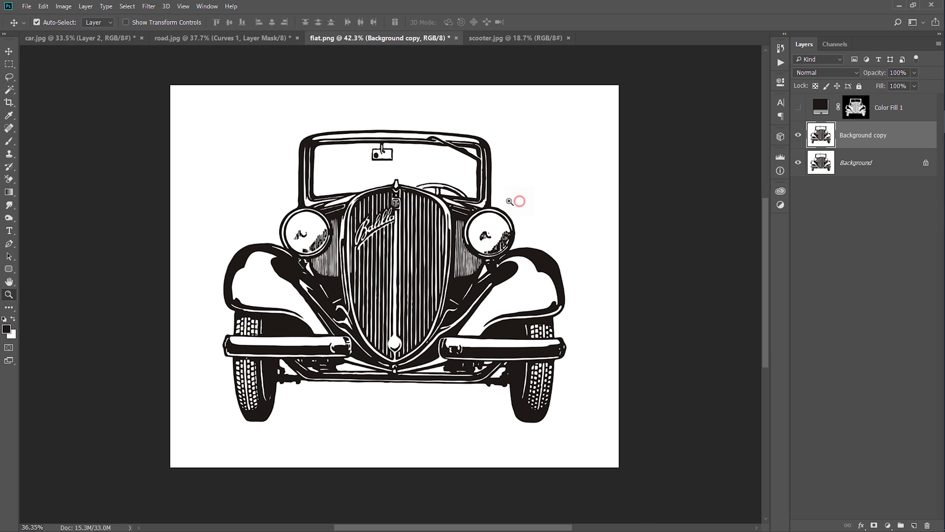
key(e)
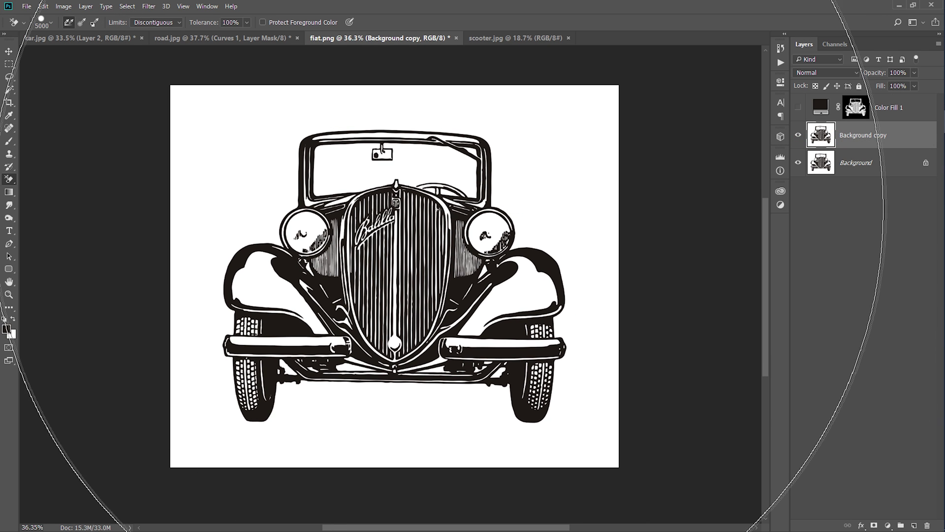
click(422, 175)
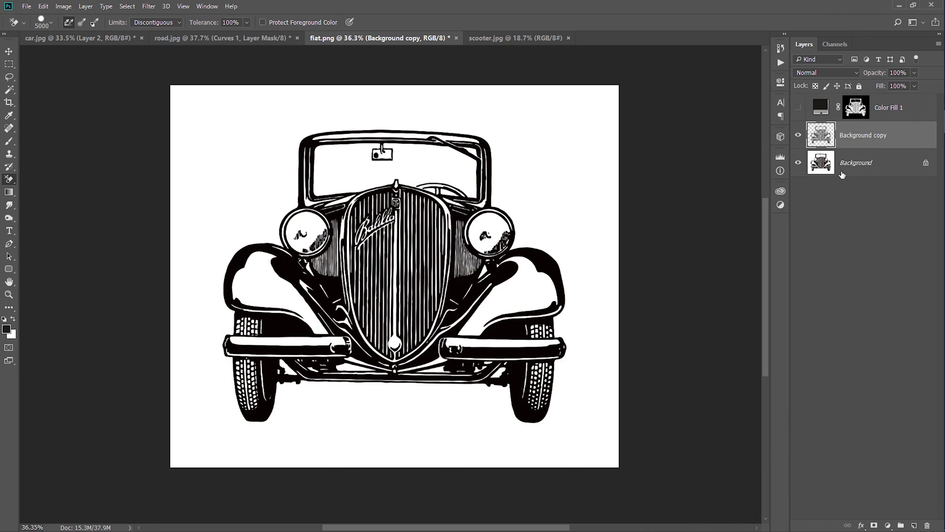
click(799, 163)
key(v)
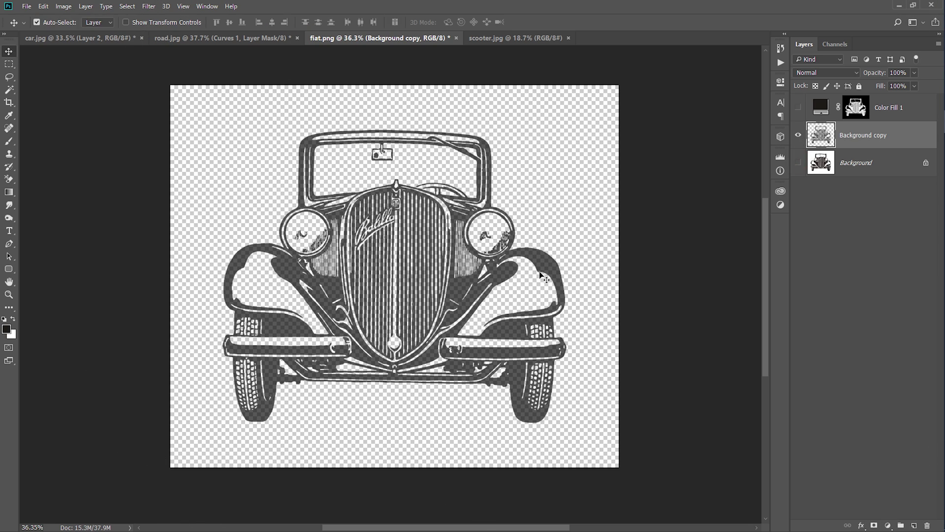
ctrl+click(541, 274)
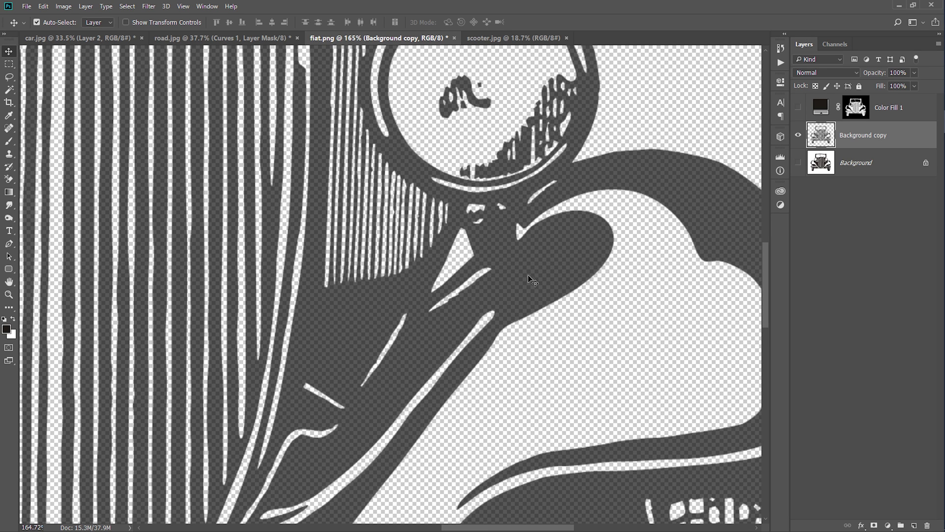
- Duplicate the erased car layer twice and merge the three copies into one darker layer
key(ctrl+j)
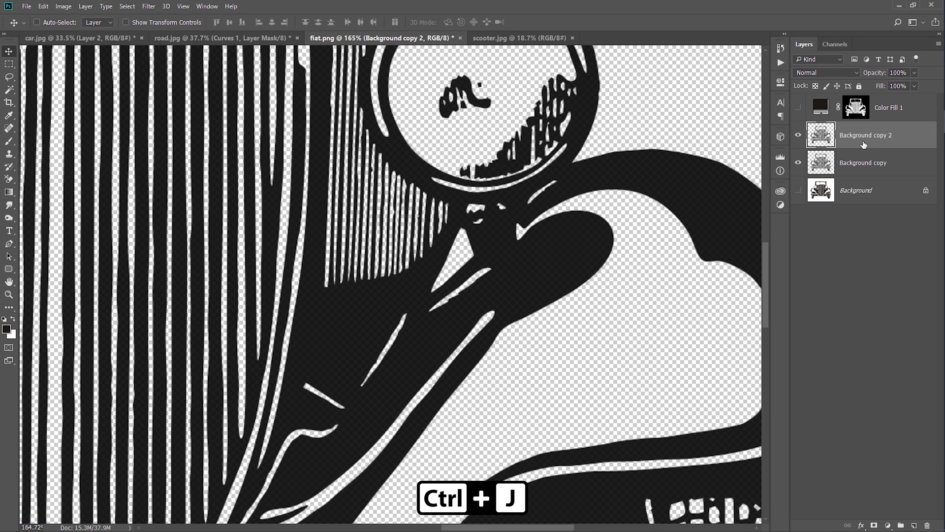
key(ctrl+j)
shift+click(872, 190)
key(ctrl+e)
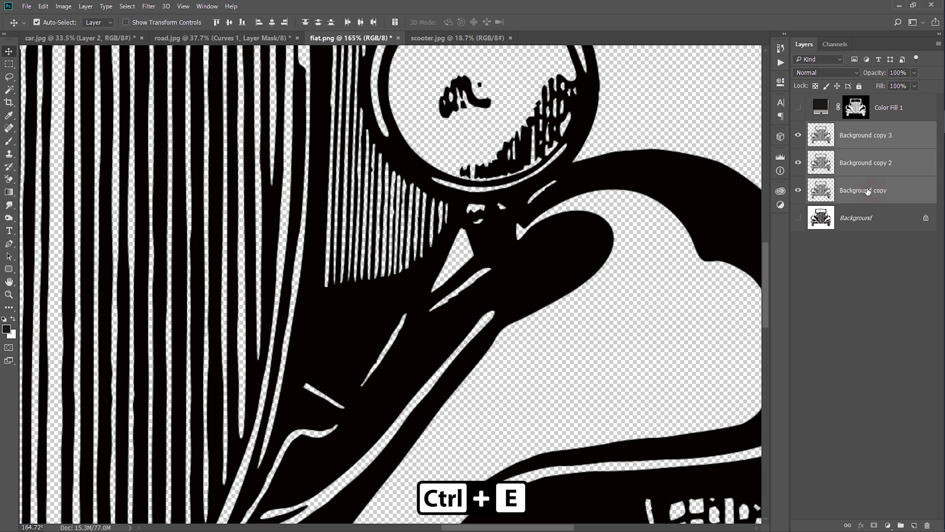
right_click(876, 131)
- Give Background copy 3 a Color Overlay layer style, then switch to the scooter.jpg document
click(798, 80)
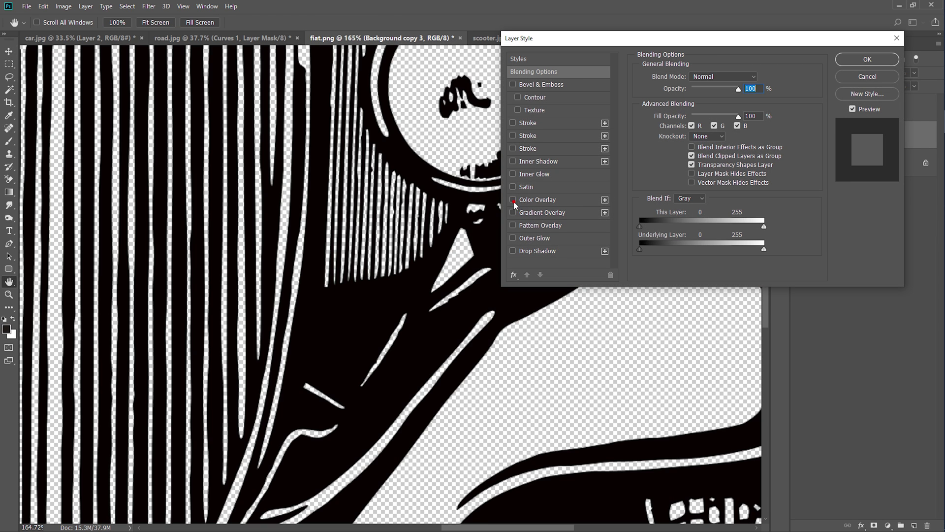
click(514, 199)
click(867, 60)
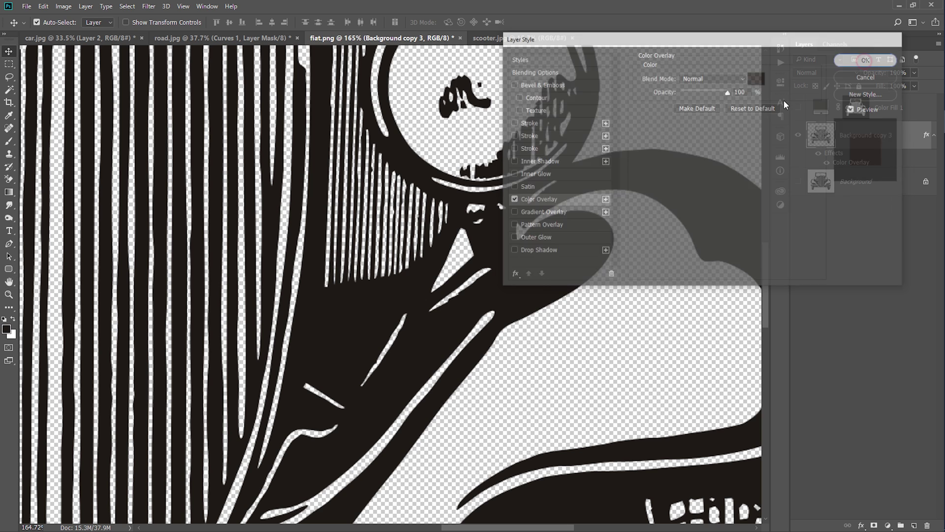
key(v)
key(ctrl+0)
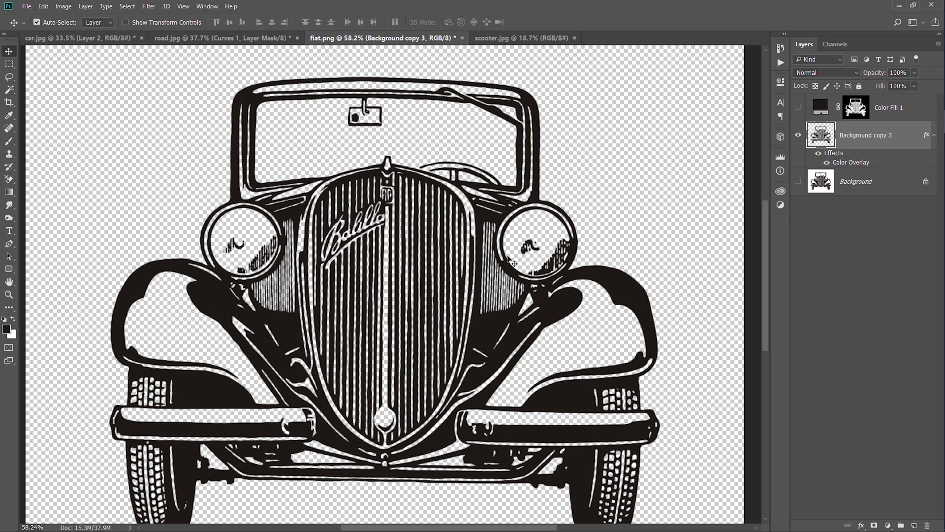
click(512, 38)
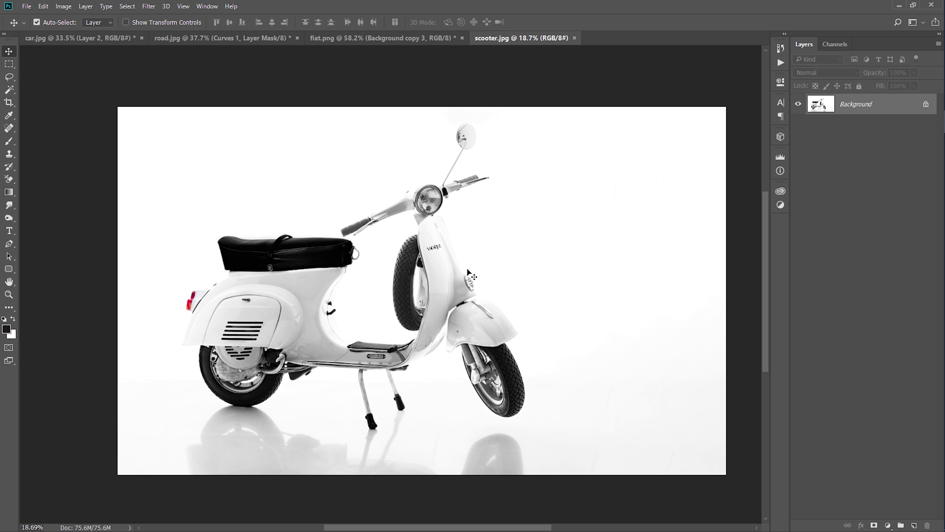
- Look over the scooter up close, then duplicate its Background onto a new Layer 1
click(413, 301)
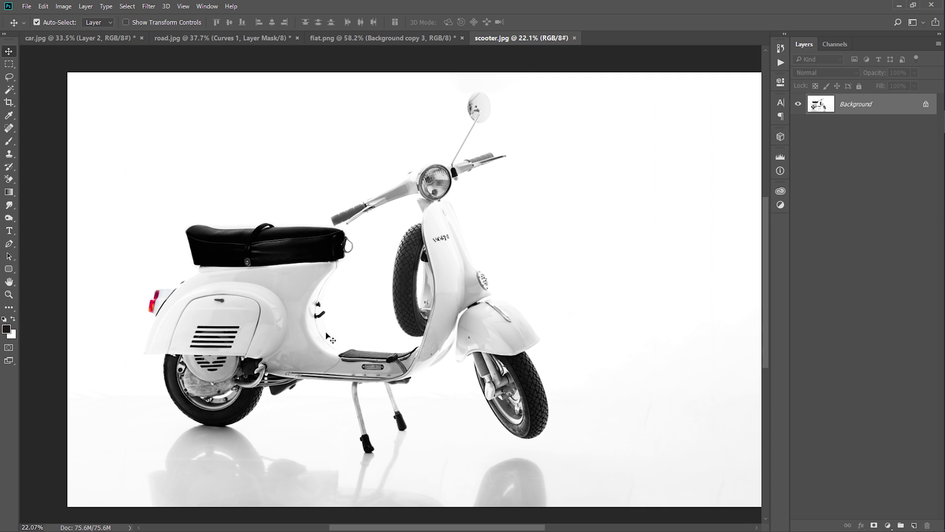
scroll(437, 365, up, 5)
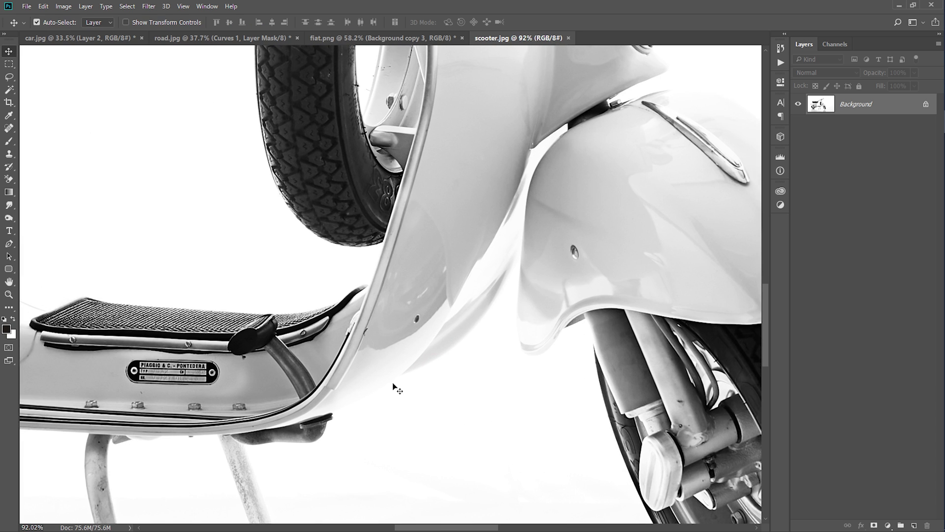
key(z)
scroll(499, 306, down, 5)
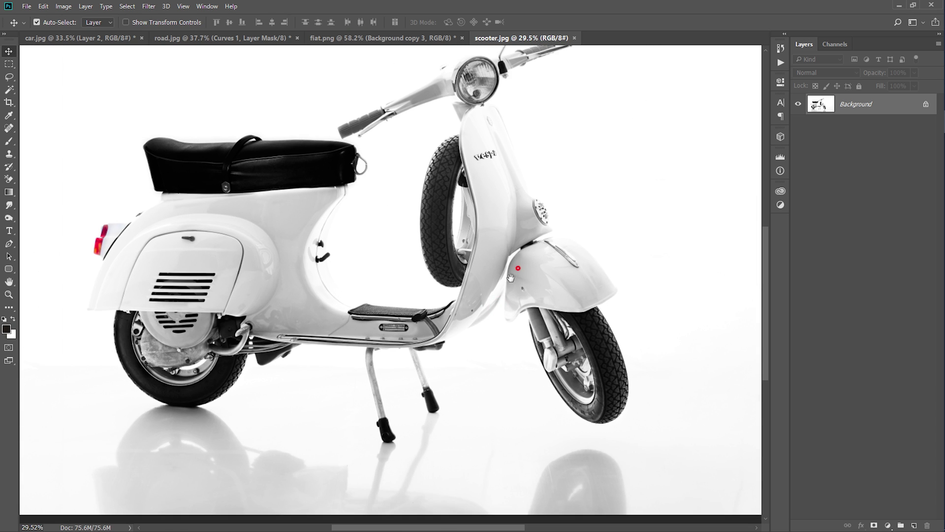
scroll(469, 284, up, 1)
key(v)
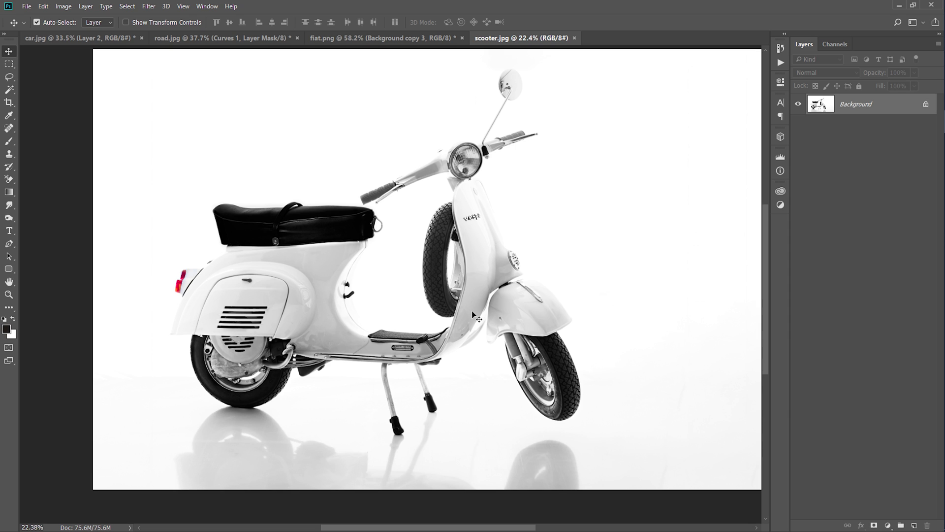
key(ctrl+j)
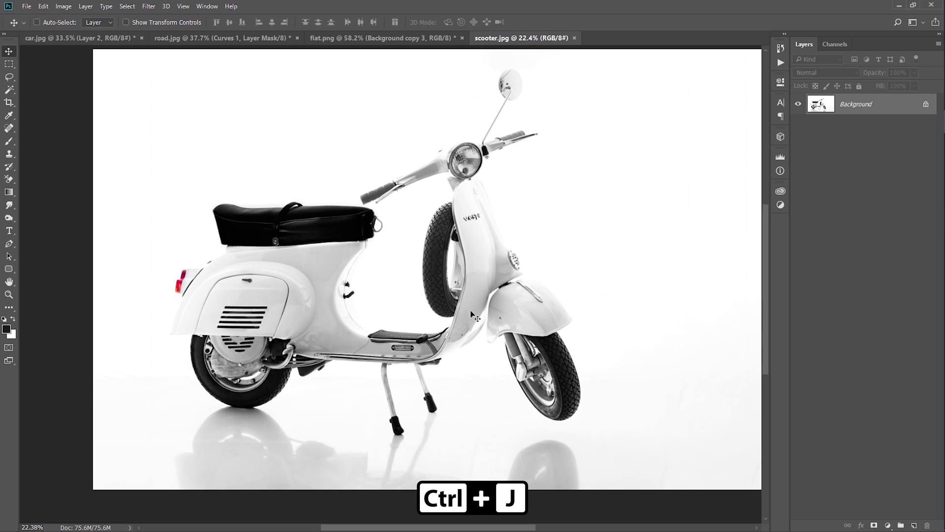
click(67, 7)
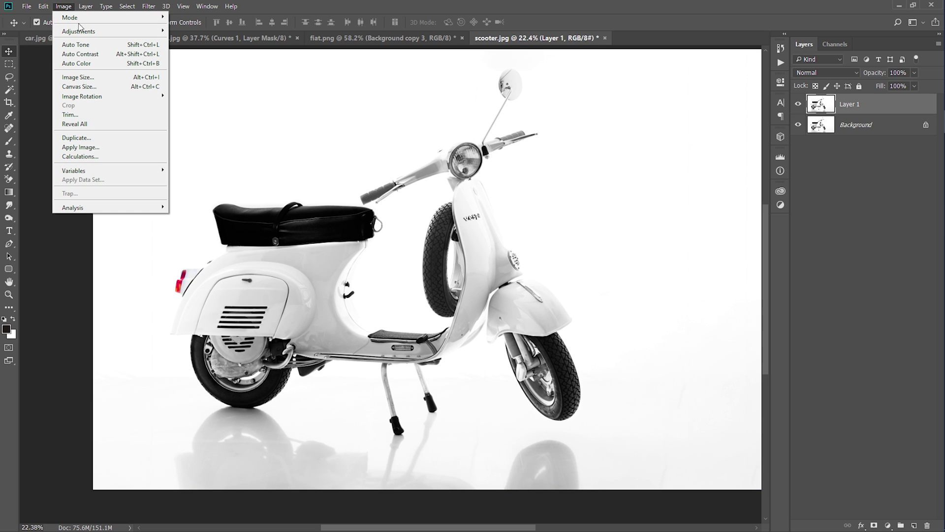
mouse_move(79, 31)
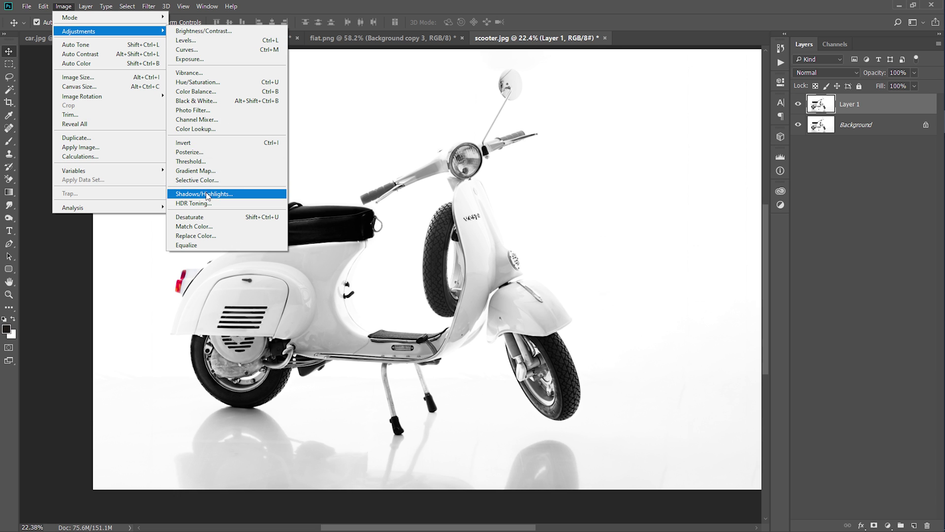
- Apply Shadows/Highlights with Shadows 13%/25/70 and Highlights 93%/96/1822 to the scooter copy
click(207, 194)
click(586, 506)
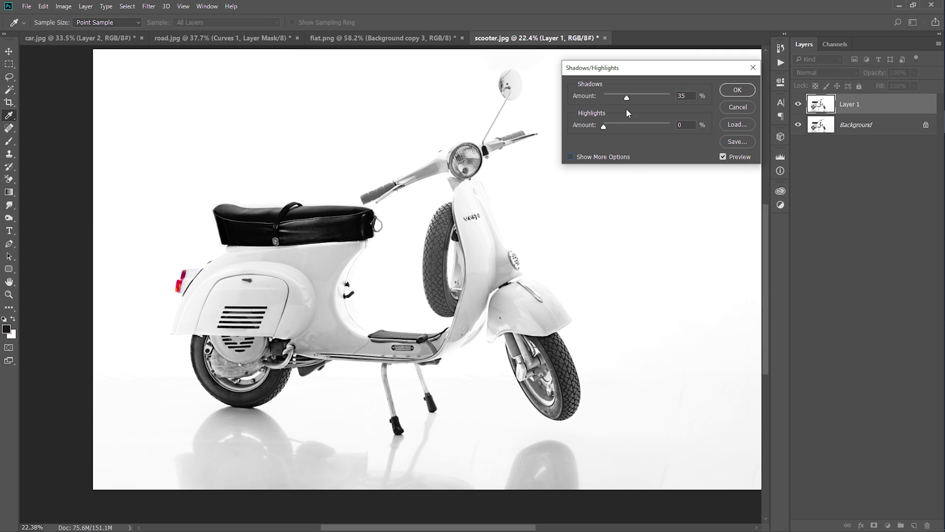
click(571, 156)
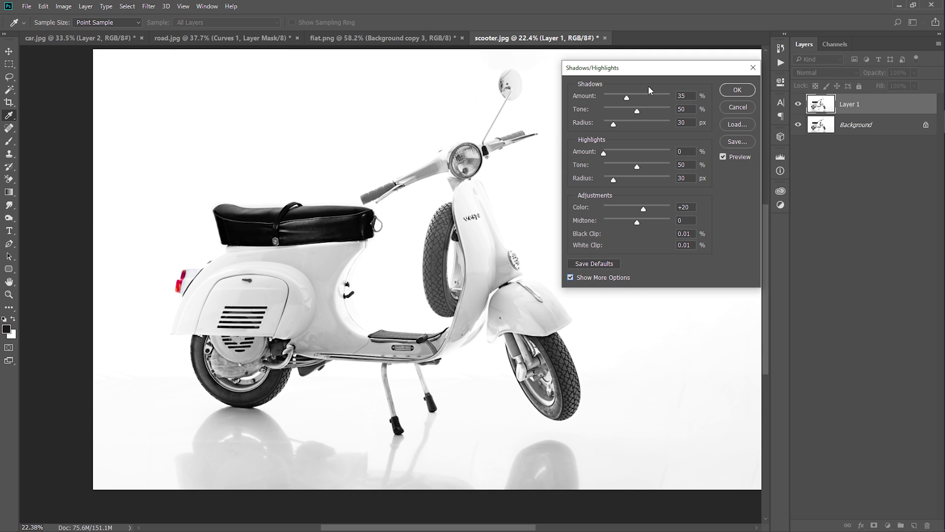
drag(606, 154, 667, 154)
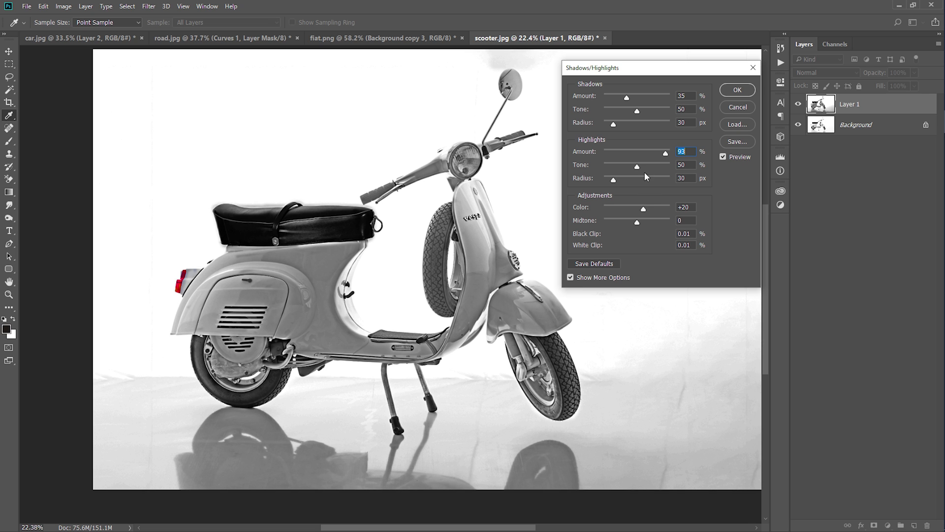
mouse_move(639, 169)
mouse_down()
mouse_move(667, 168)
mouse_move(674, 181)
mouse_up()
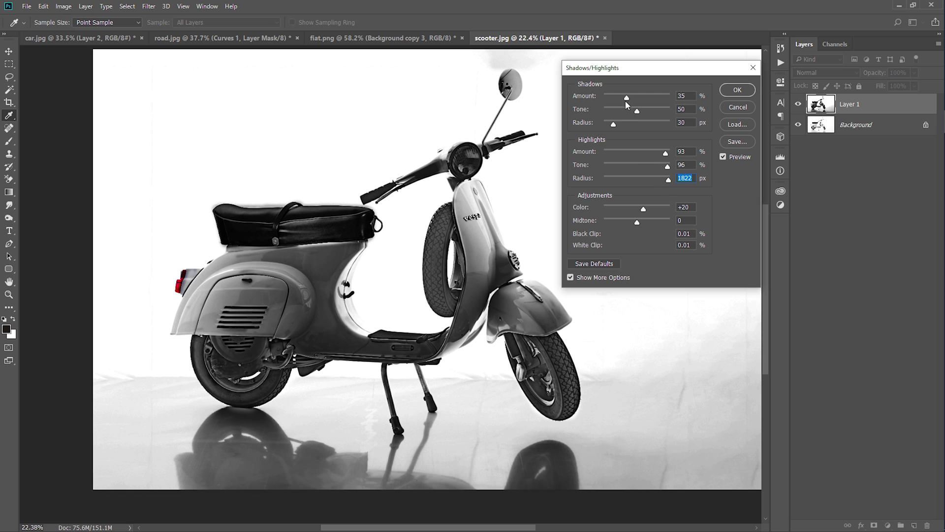
mouse_move(625, 101)
mouse_down()
mouse_move(613, 97)
mouse_move(619, 124)
mouse_up()
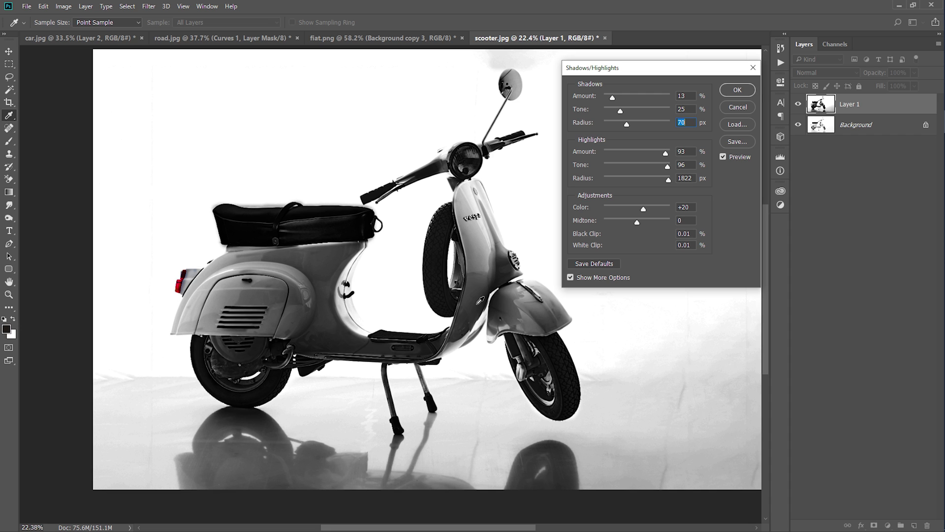
click(739, 90)
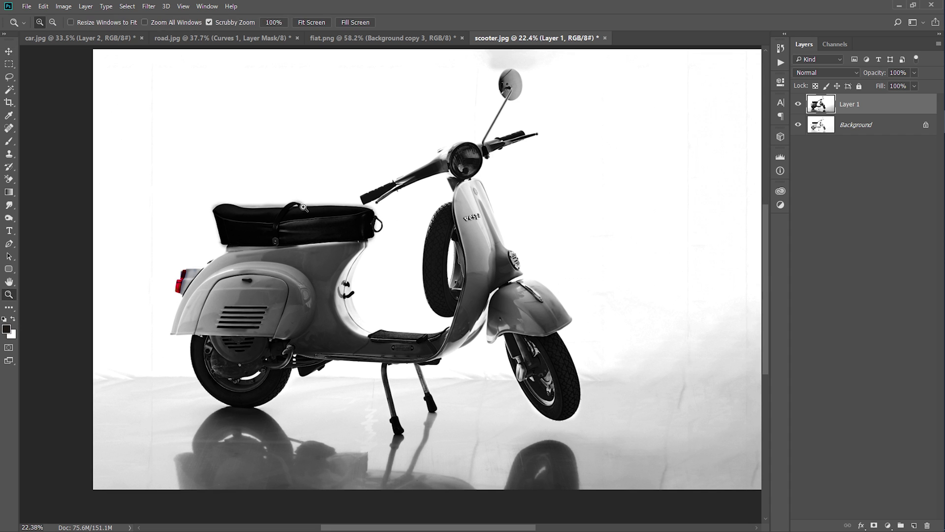
drag(367, 221, 423, 206)
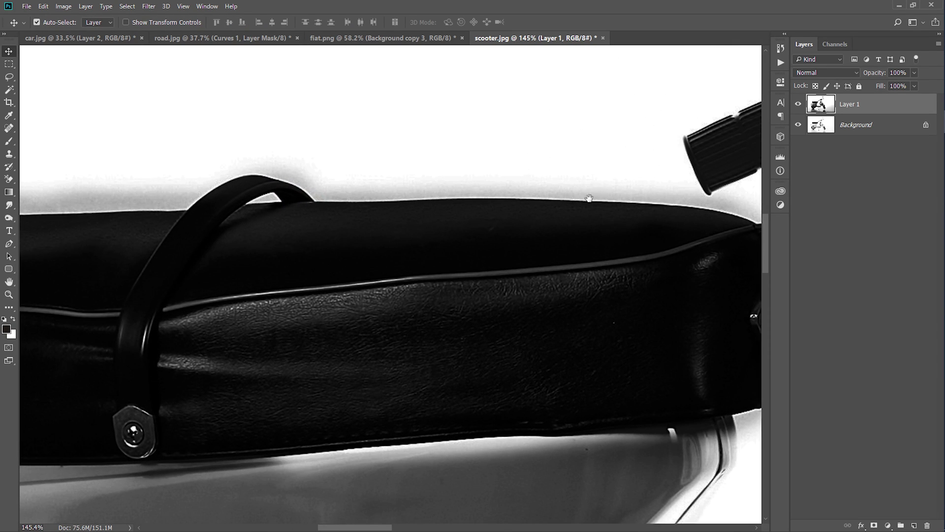
scroll(589, 198, down, 3)
scroll(445, 190, down, 2)
drag(583, 153, 482, 225)
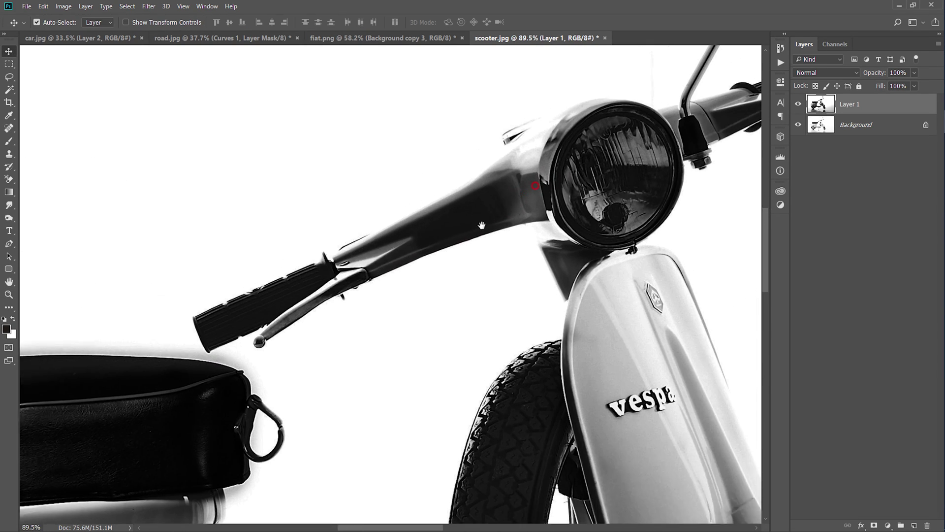
scroll(481, 225, down, 1)
scroll(478, 221, down, 3)
scroll(470, 214, down, 1)
scroll(466, 211, down, 1)
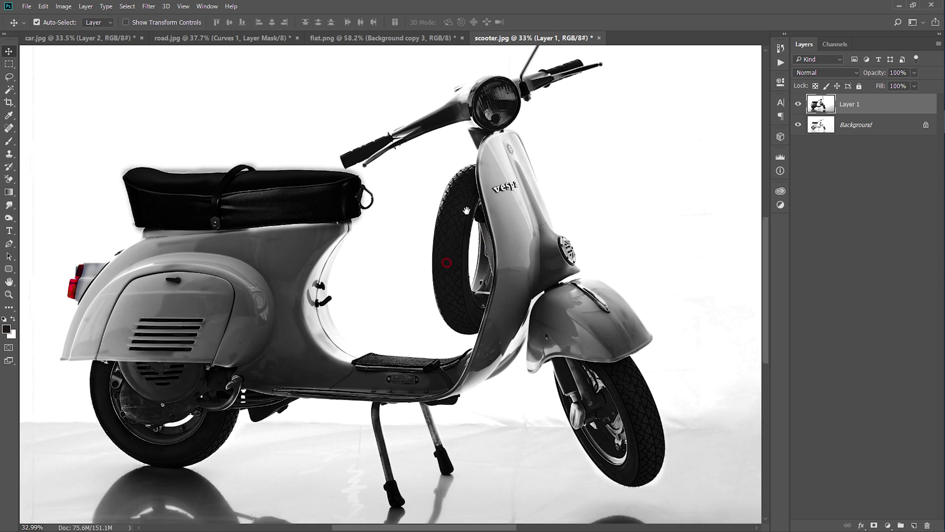
drag(306, 310, 357, 211)
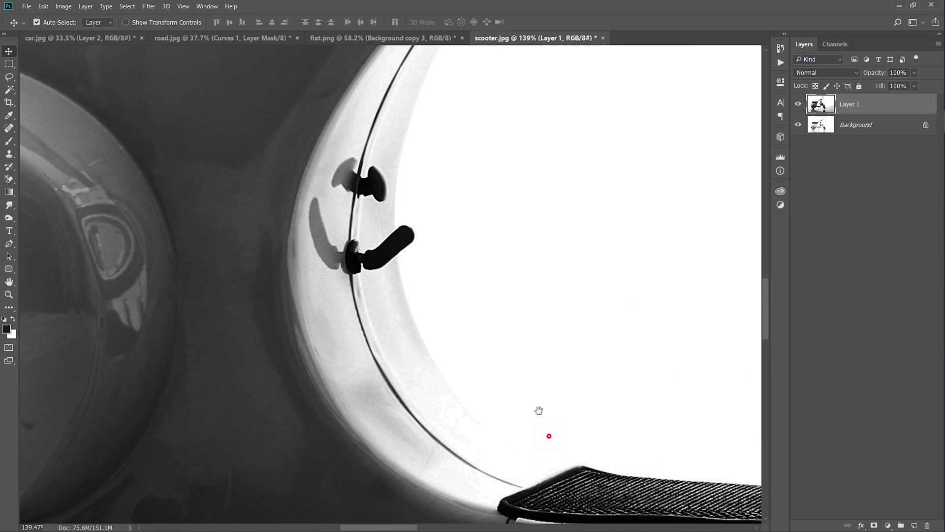
scroll(539, 410, down, 3)
scroll(493, 374, down, 2)
scroll(419, 325, up, 1)
mouse_move(360, 276)
mouse_down()
mouse_move(392, 309)
mouse_move(384, 394)
mouse_up()
mouse_move(315, 255)
mouse_down()
mouse_move(340, 286)
mouse_move(296, 274)
mouse_up()
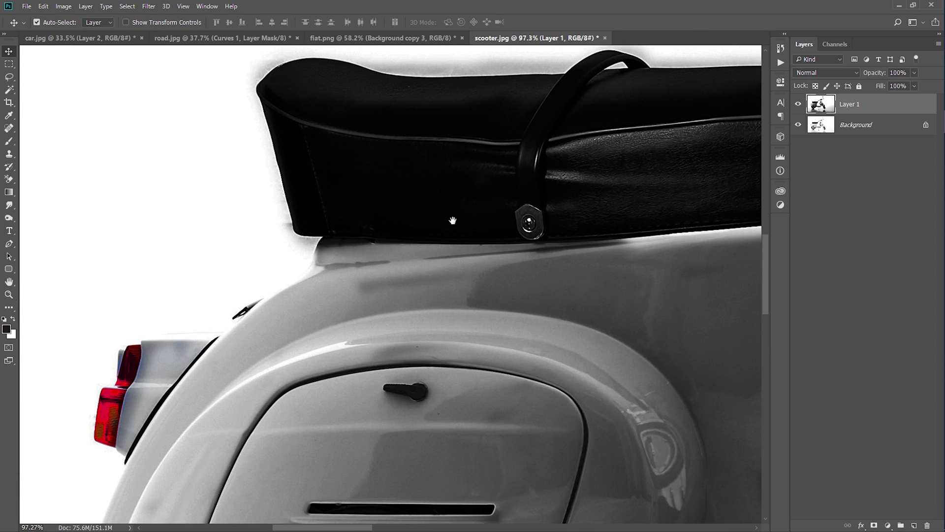
scroll(453, 220, right, 2)
scroll(453, 220, right, 4)
scroll(453, 197, right, 5)
scroll(450, 112, right, 5)
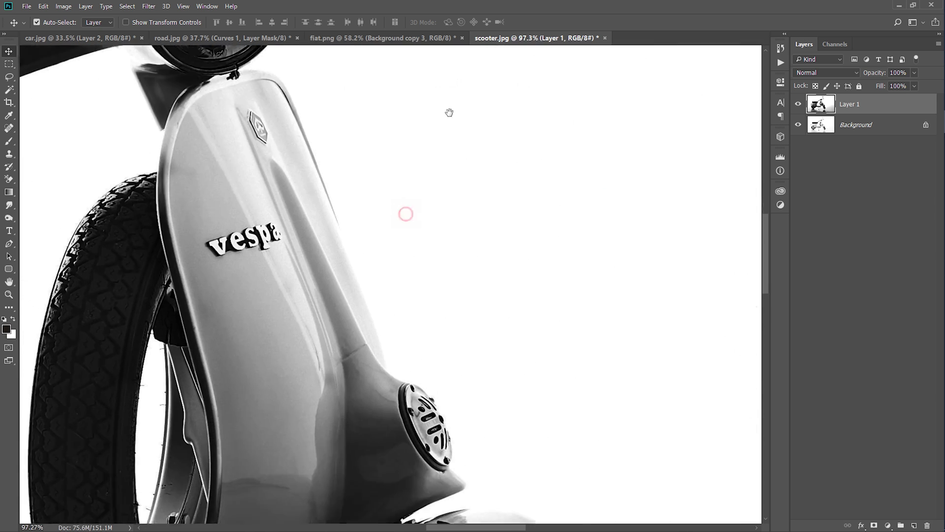
scroll(443, 148, down, 5)
scroll(443, 148, left, 2)
scroll(493, 207, down, 2)
scroll(566, 252, left, 4)
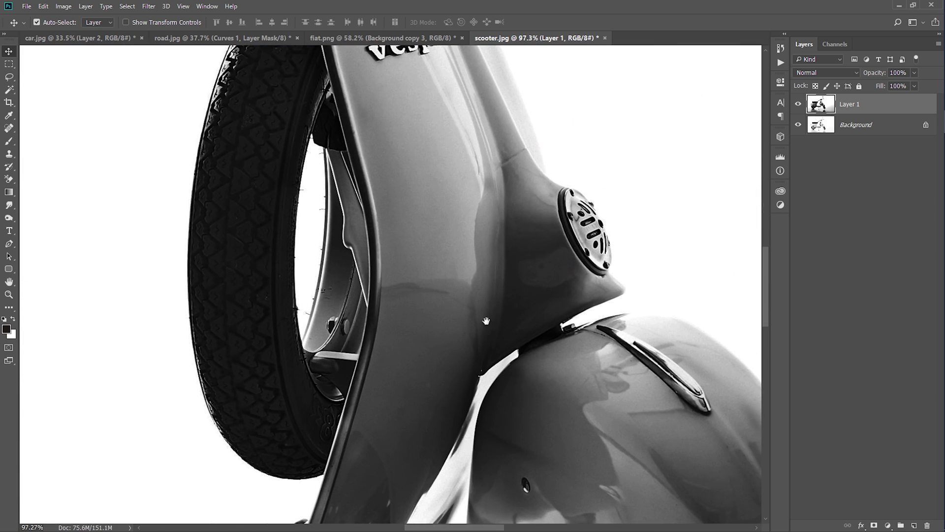
scroll(486, 321, down, 5)
scroll(443, 246, right, 4)
scroll(431, 217, down, 3)
scroll(431, 217, right, 1)
scroll(473, 264, down, 1)
scroll(487, 277, down, 1)
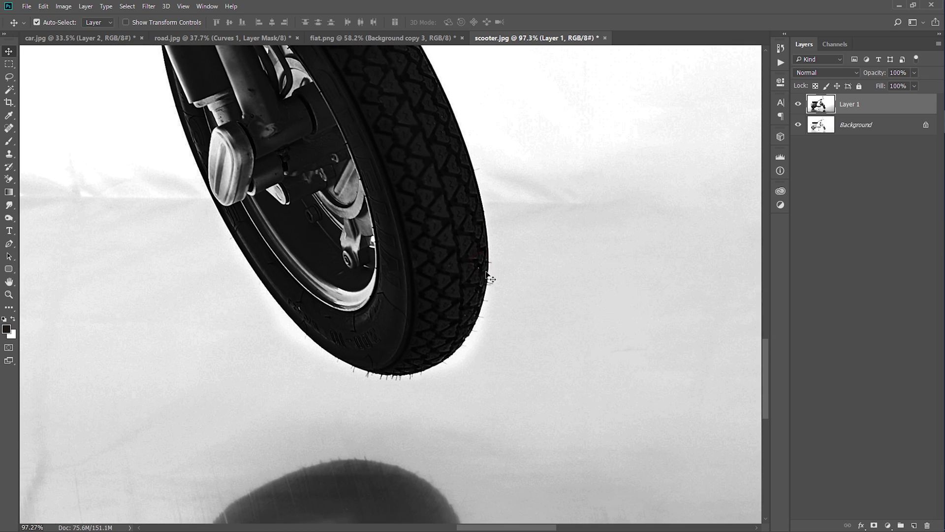
scroll(488, 277, up, 2)
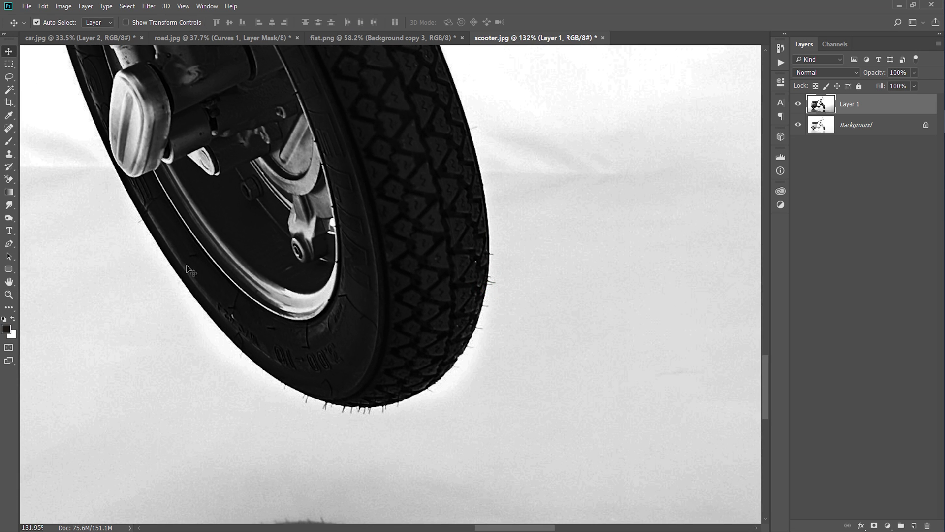
scroll(463, 285, down, 1)
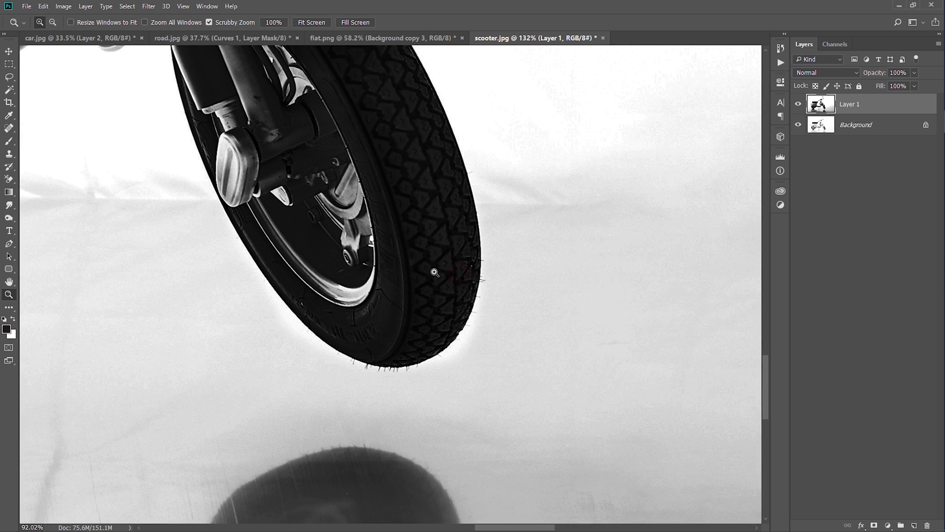
scroll(463, 285, down, 2)
scroll(462, 284, down, 2)
drag(419, 266, 477, 254)
scroll(477, 253, left, 5)
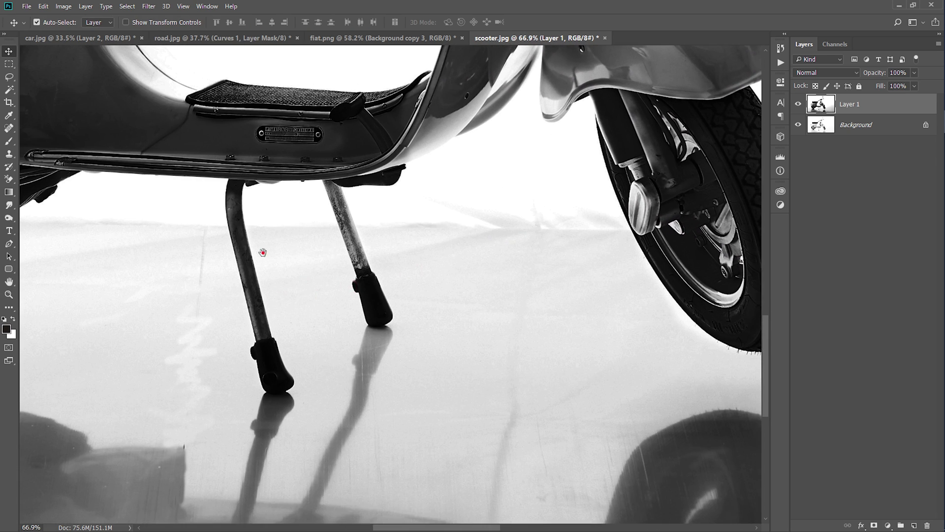
scroll(477, 252, left, 5)
scroll(404, 238, up, 8)
- Trace a curved Pen path along the seat's top edge toward the grab rail
key(p)
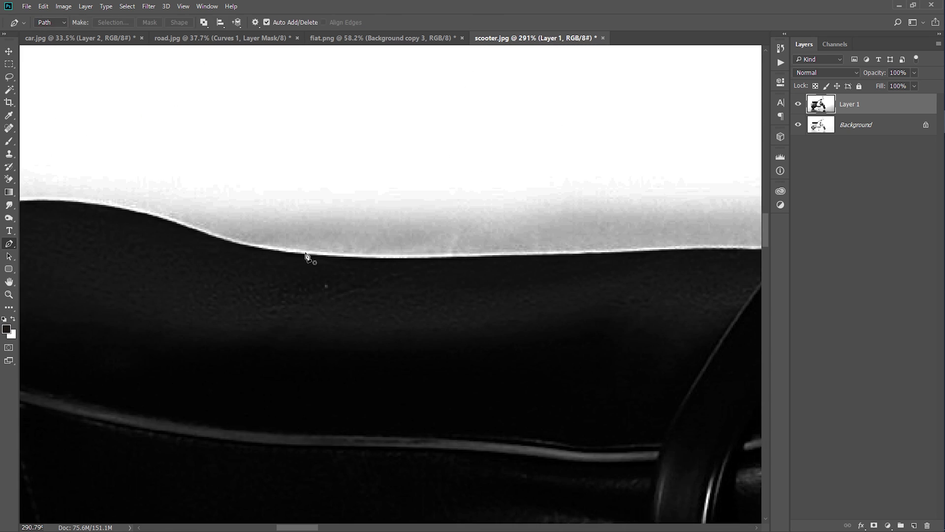
click(278, 251)
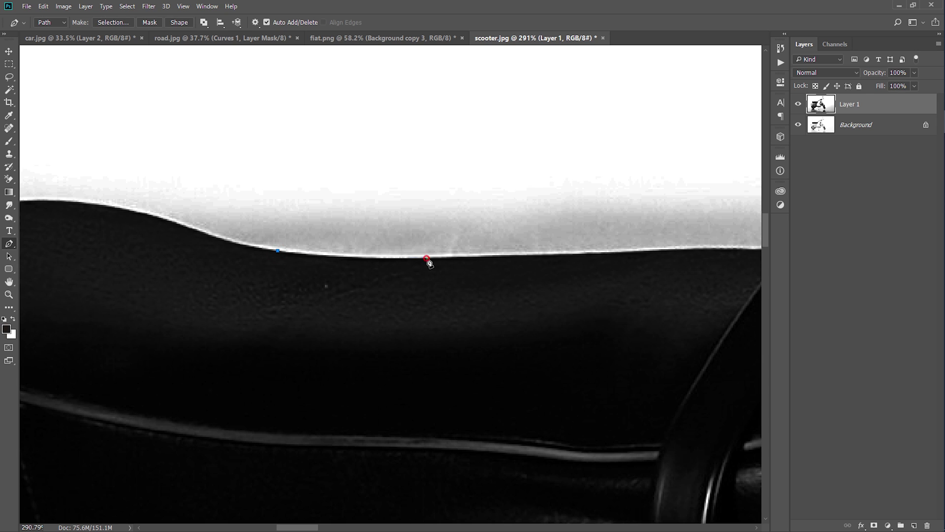
drag(427, 258, 497, 253)
mouse_move(498, 253)
mouse_down()
mouse_move(515, 269)
mouse_move(497, 254)
mouse_up()
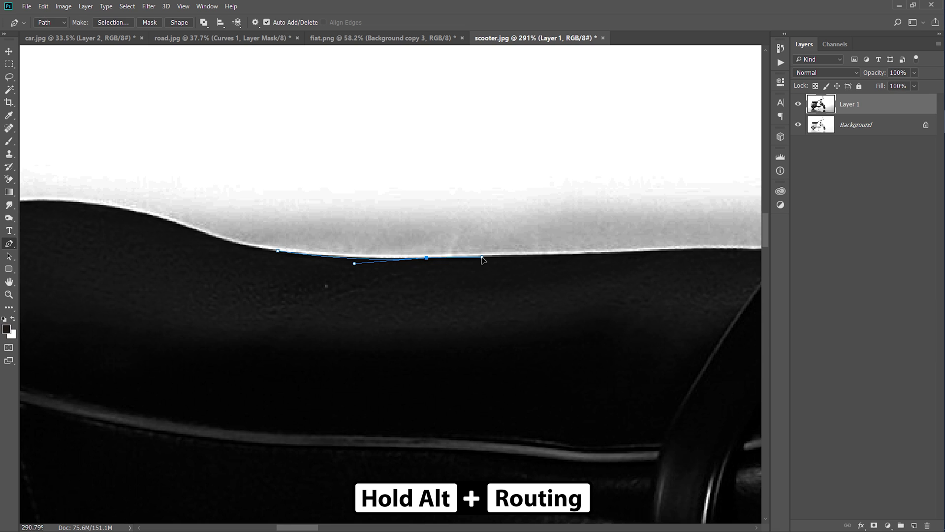
drag(483, 259, 435, 266)
drag(427, 257, 338, 268)
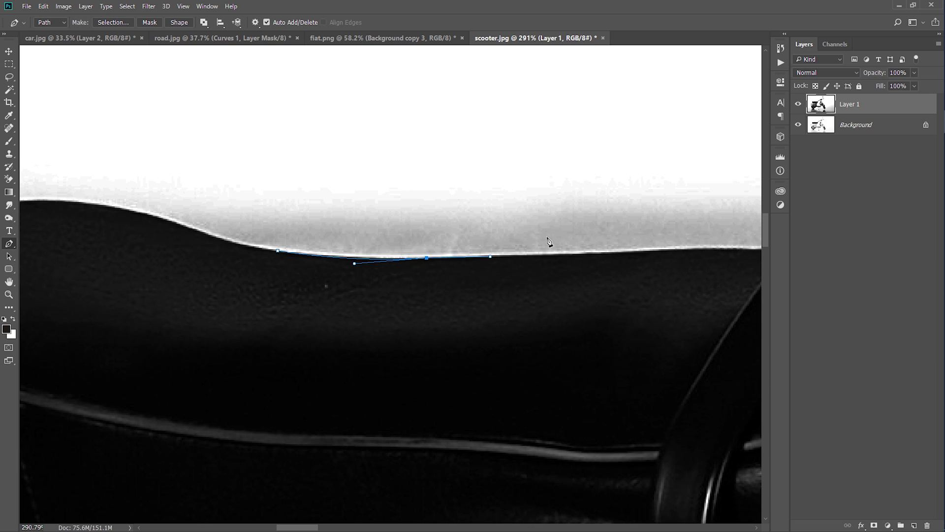
click(557, 255)
mouse_move(587, 256)
mouse_down()
mouse_move(477, 247)
mouse_move(384, 286)
mouse_up()
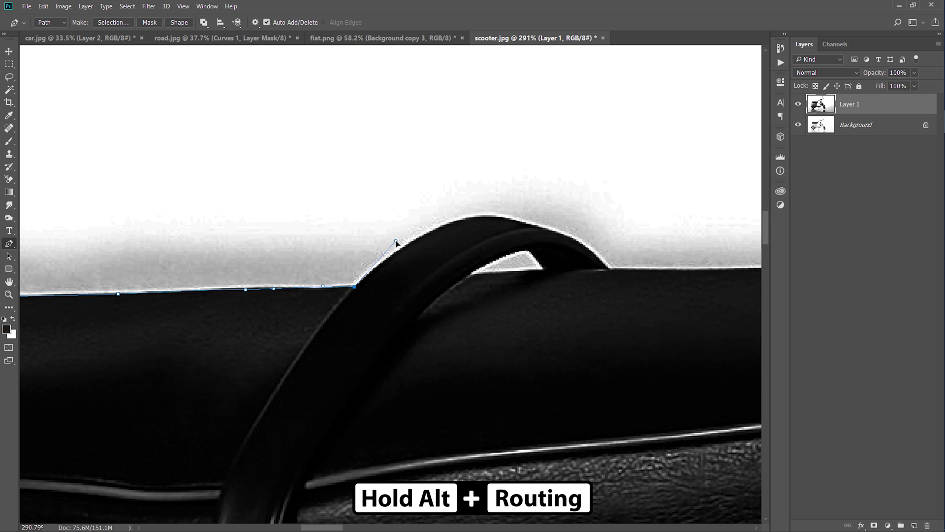
- Trace the path over the seat rail, around the seat's loop and along the seat edge
scroll(457, 243, up, 2)
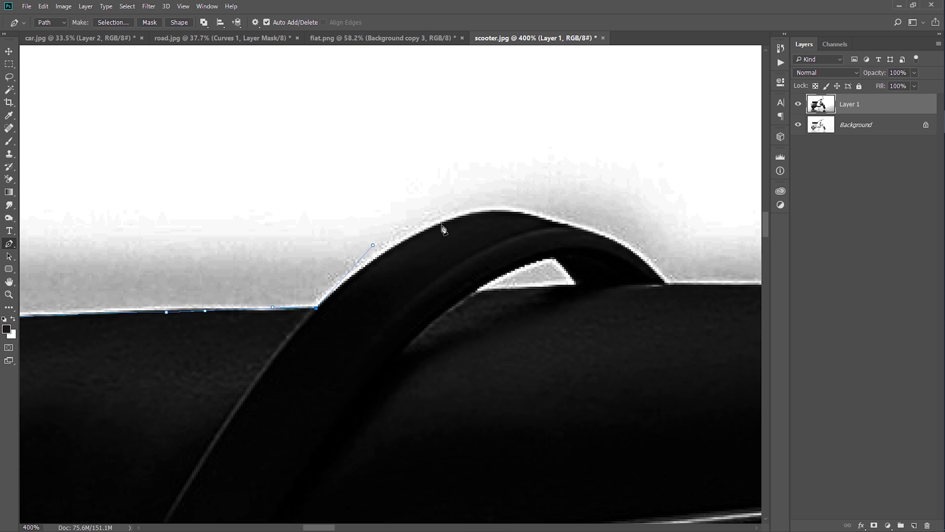
drag(461, 216, 463, 213)
scroll(574, 305, right, 5)
click(574, 306)
scroll(493, 286, right, 8)
scroll(431, 279, down, 2)
scroll(431, 278, down, 5)
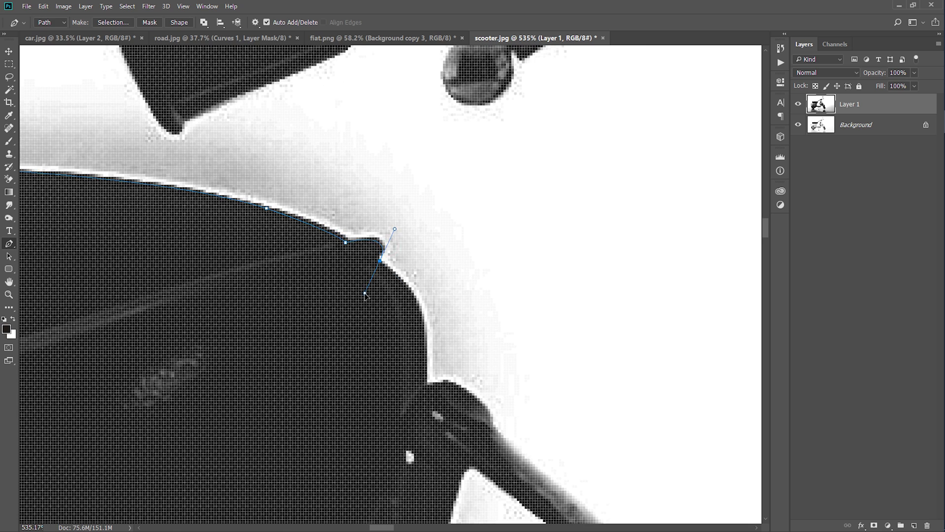
scroll(338, 264, up, 1)
click(422, 327)
scroll(422, 327, down, 3)
drag(284, 419, 269, 402)
scroll(268, 401, down, 3)
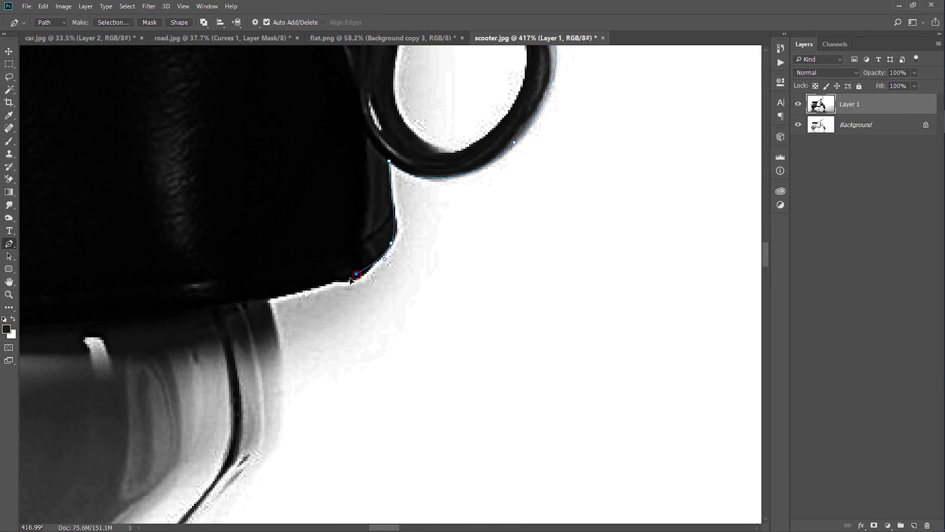
scroll(352, 302, down, 5)
scroll(353, 302, down, 5)
scroll(338, 344, down, 3)
click(338, 343)
scroll(348, 346, down, 5)
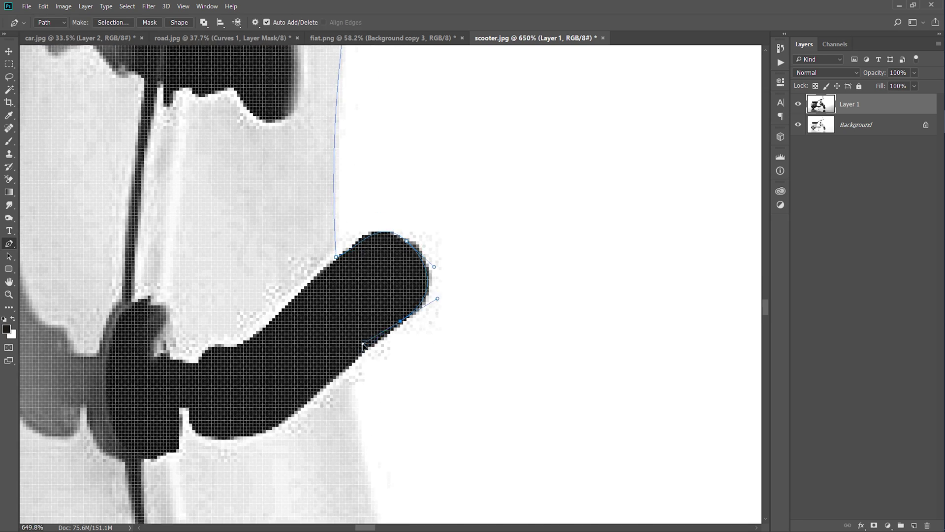
scroll(407, 426, down, 5)
scroll(407, 426, down, 5)
click(228, 297)
click(267, 282)
drag(297, 271, 308, 277)
scroll(500, 302, right, 5)
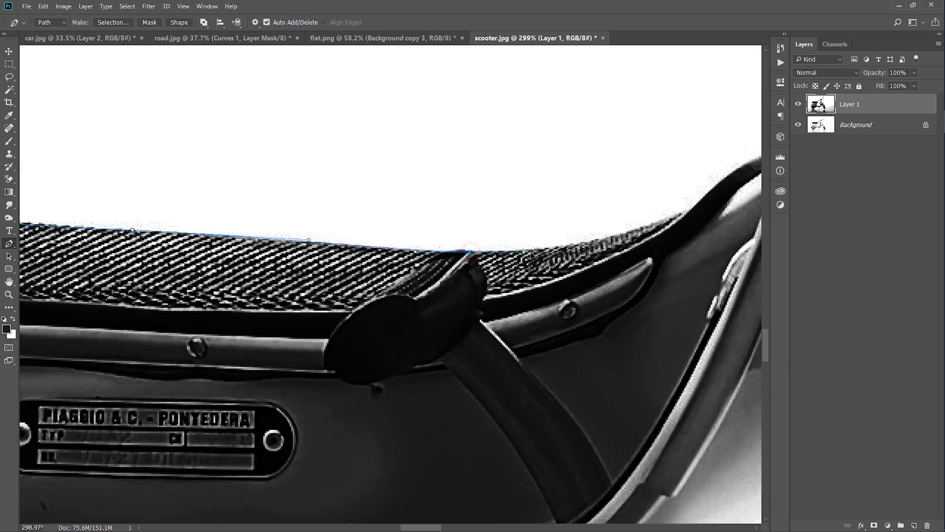
scroll(443, 254, up, 3)
scroll(460, 270, down, 3)
drag(447, 253, 427, 262)
scroll(413, 264, down, 5)
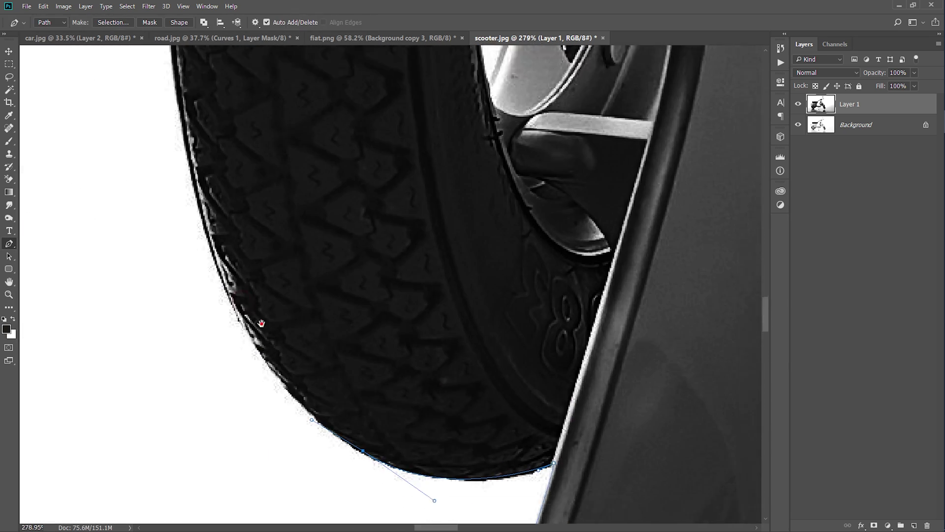
scroll(249, 321, up, 2)
scroll(249, 264, up, 3)
- Continue the outline along the tire and fender, the rail bracket, its ball end and the dark bar
click(333, 193)
scroll(477, 134, up, 5)
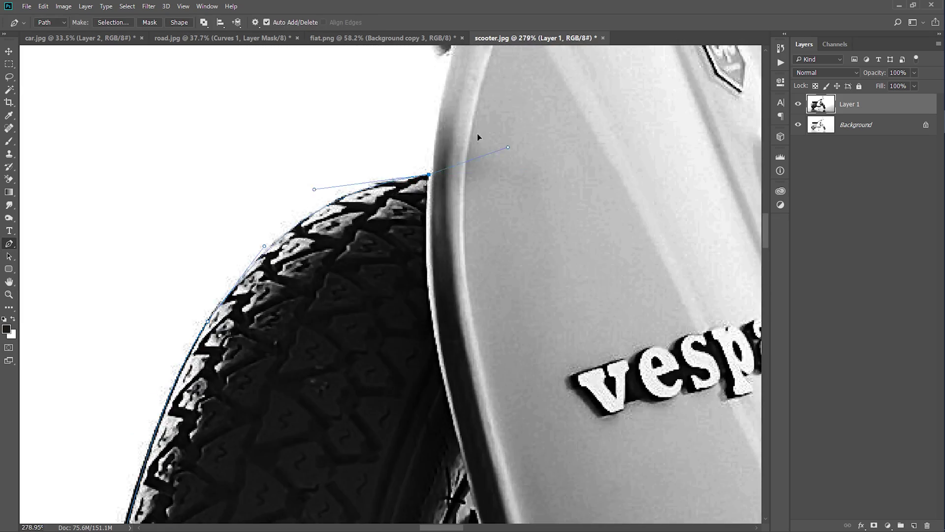
scroll(477, 134, up, 5)
click(639, 341)
click(567, 170)
scroll(390, 226, up, 1)
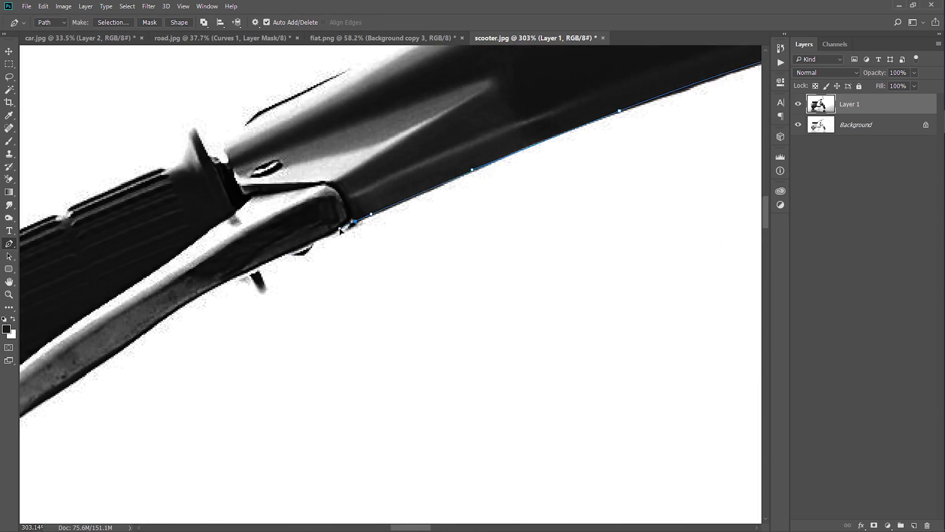
scroll(390, 226, up, 3)
scroll(360, 289, up, 3)
click(532, 226)
scroll(360, 289, left, 2)
scroll(360, 289, left, 5)
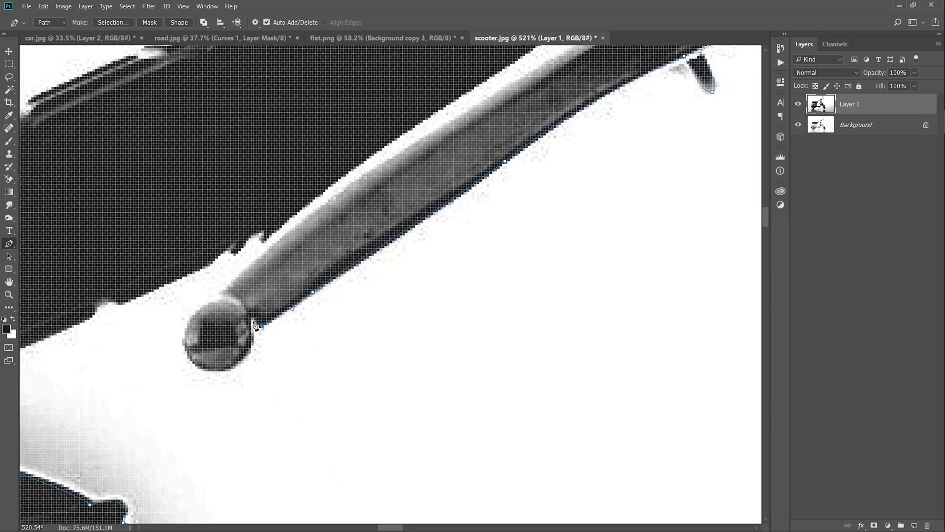
click(411, 286)
scroll(345, 320, down, 2)
scroll(345, 320, up, 2)
click(353, 303)
scroll(324, 321, left, 5)
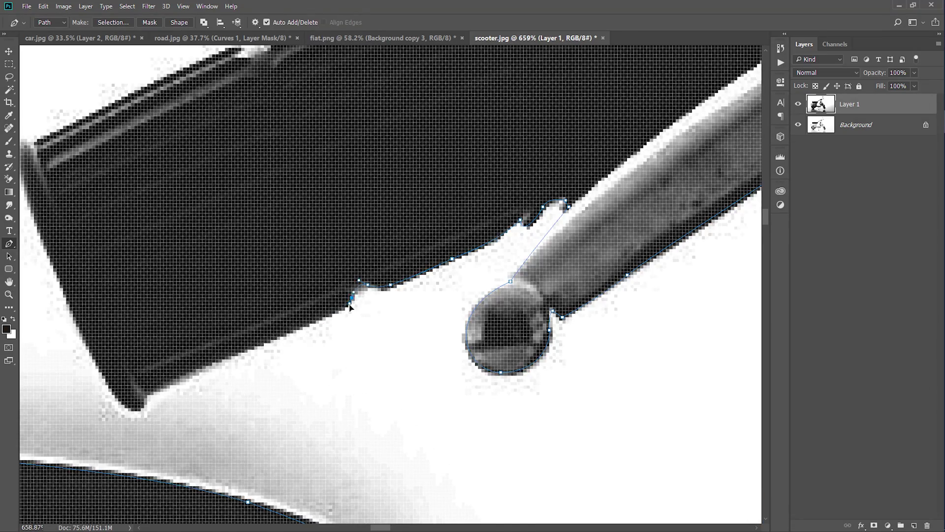
scroll(324, 321, left, 5)
click(320, 315)
scroll(320, 306, up, 3)
click(285, 294)
scroll(319, 290, up, 2)
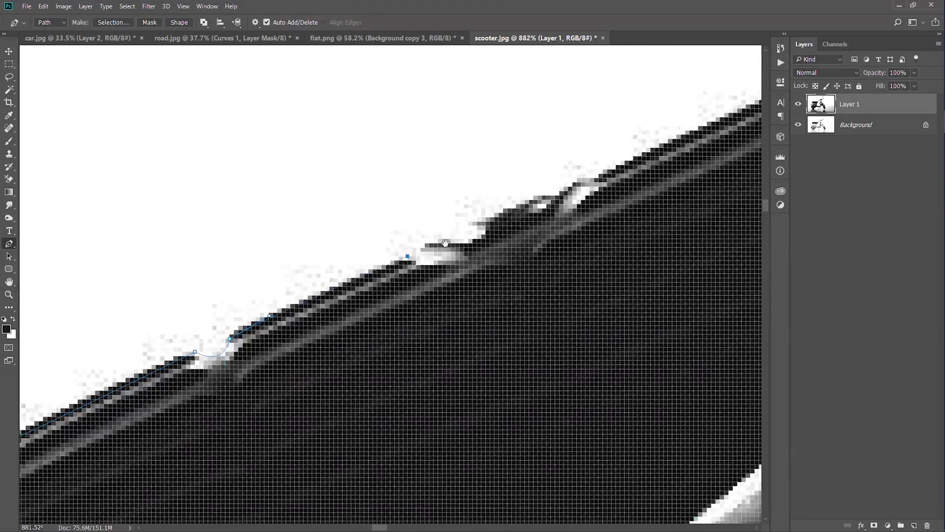
scroll(344, 296, left, 3)
click(382, 339)
drag(411, 308, 432, 297)
scroll(404, 291, down, 3)
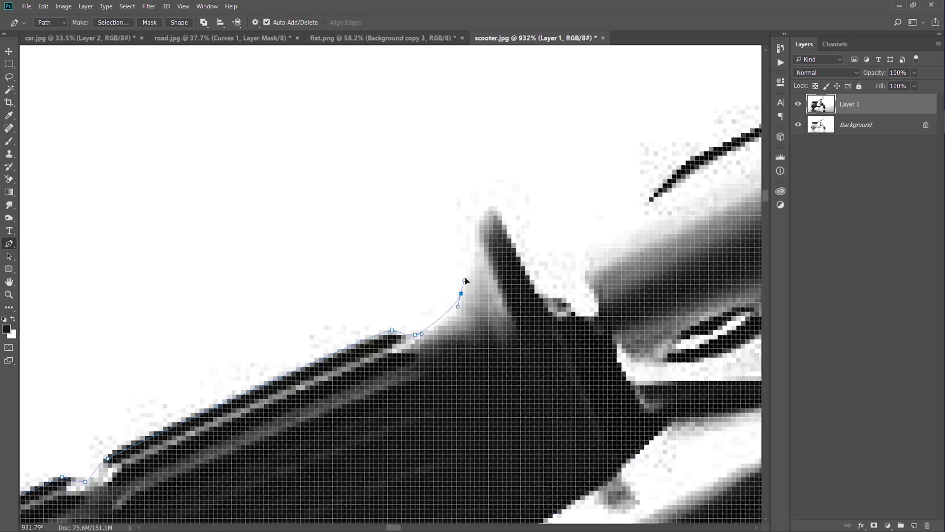
scroll(443, 276, right, 3)
scroll(468, 261, right, 5)
scroll(483, 253, down, 3)
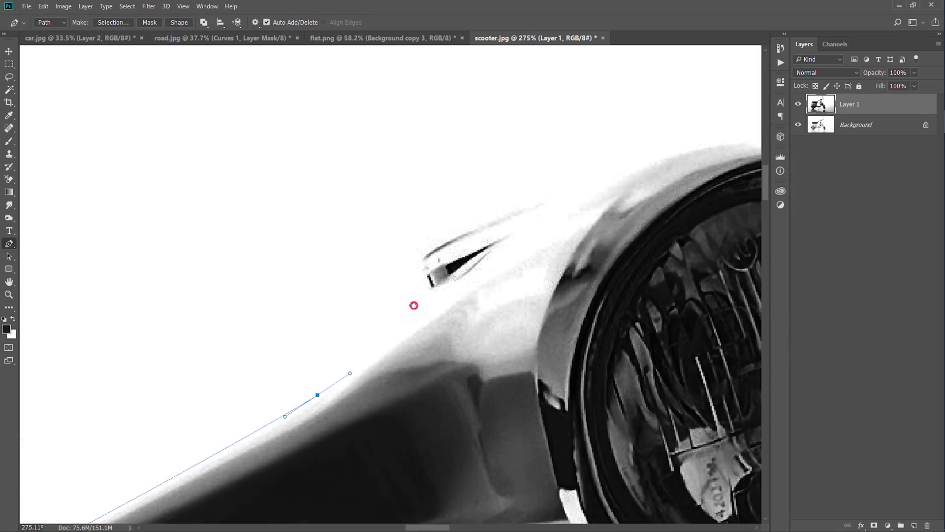
scroll(414, 296, up, 2)
scroll(407, 261, right, 3)
scroll(407, 261, right, 3)
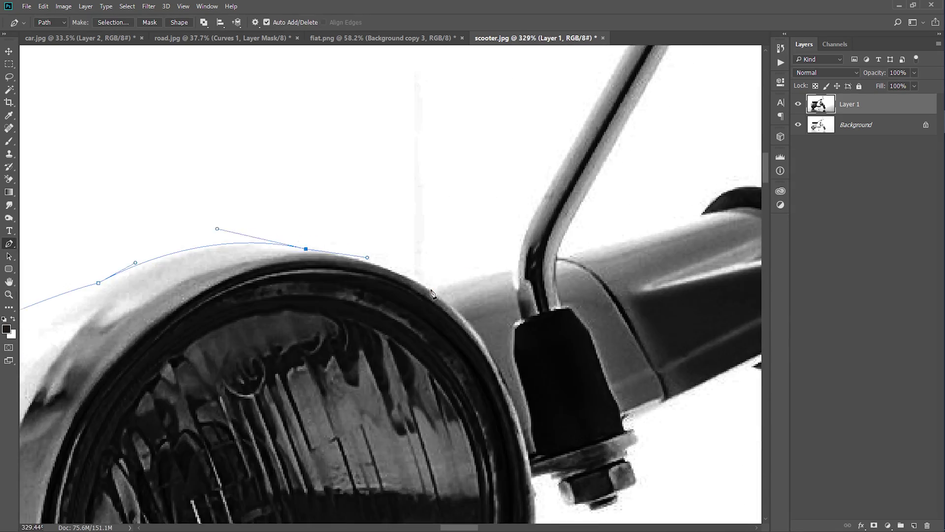
scroll(408, 256, up, 3)
scroll(394, 271, down, 3)
scroll(370, 296, up, 2)
- Curve the outline around the mirror stem, mirror head and handlebar-end ball
drag(243, 438, 267, 394)
drag(360, 302, 246, 443)
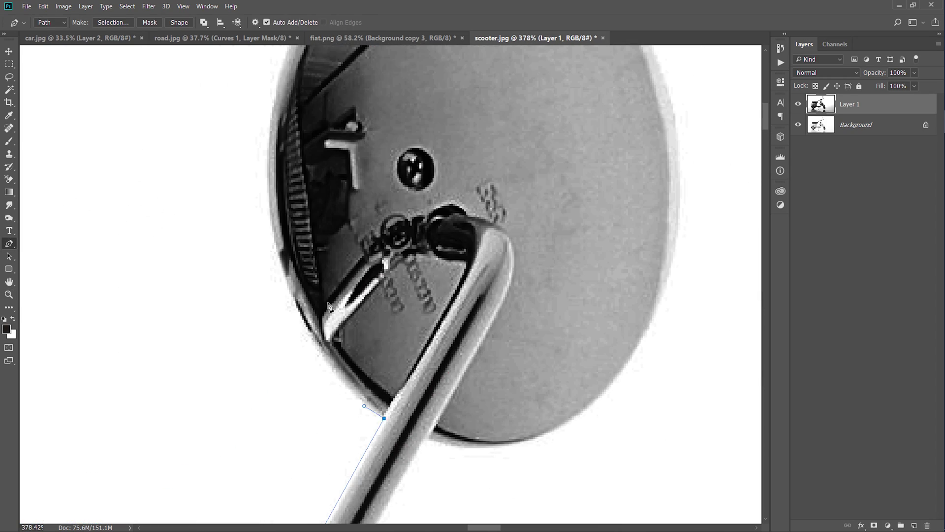
drag(454, 144, 517, 179)
scroll(443, 246, down, 1)
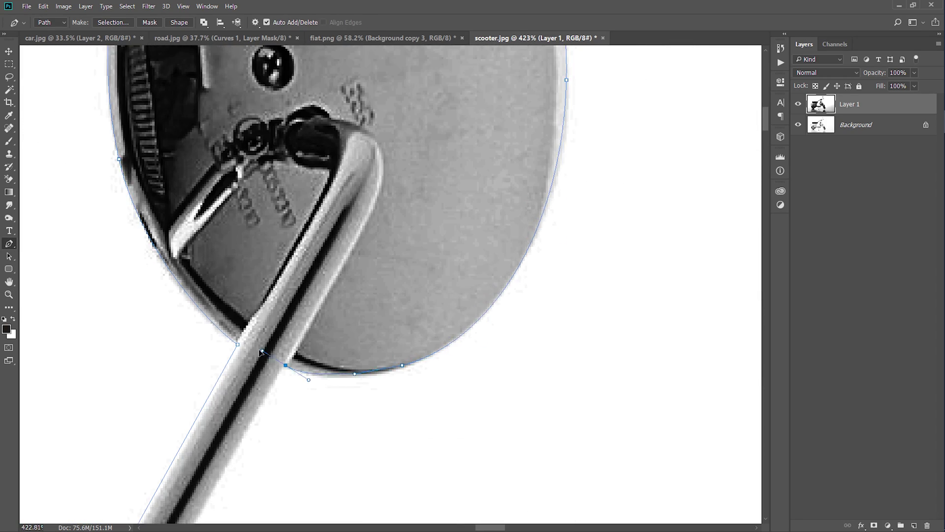
scroll(392, 379, down, 5)
scroll(345, 315, up, 2)
drag(298, 342, 332, 332)
scroll(478, 294, up, 2)
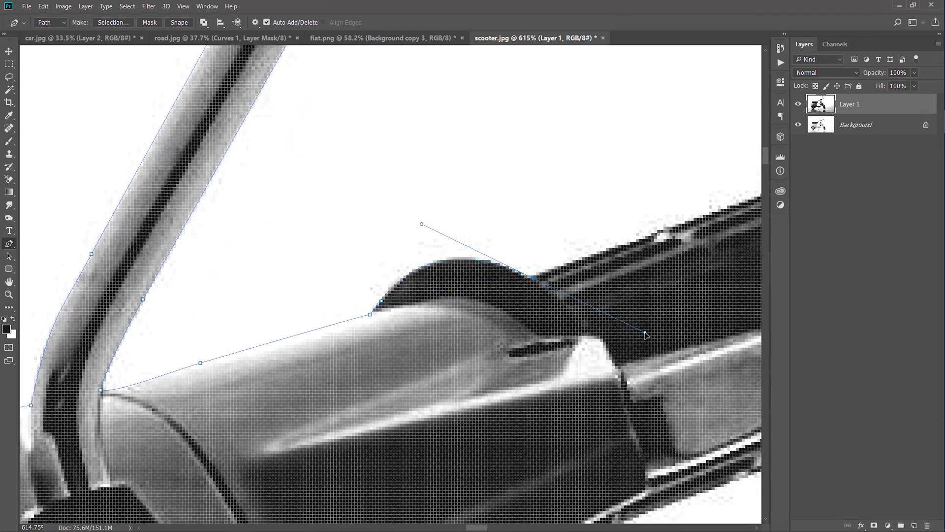
drag(443, 295, 246, 320)
drag(521, 249, 598, 256)
scroll(560, 278, down, 5)
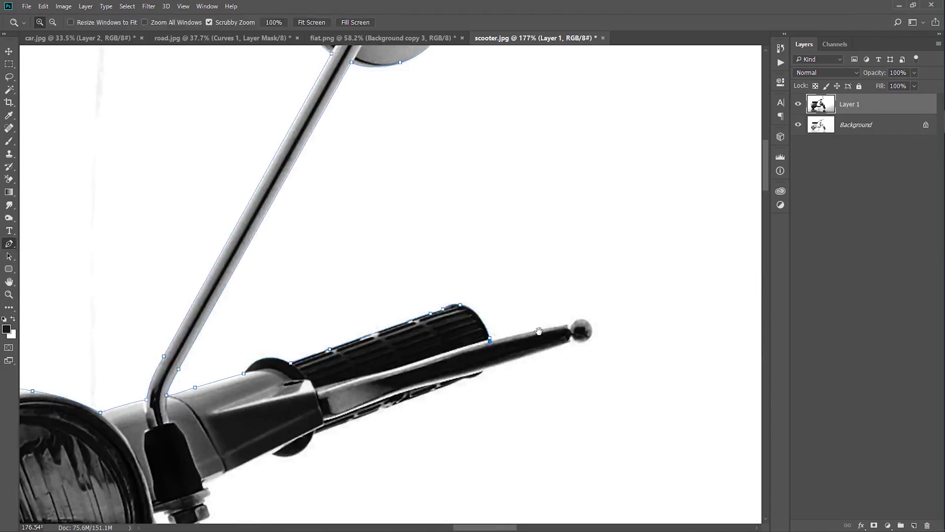
scroll(443, 296, up, 5)
mouse_move(460, 316)
mouse_down()
mouse_move(489, 364)
mouse_move(448, 290)
mouse_up()
scroll(448, 290, down, 3)
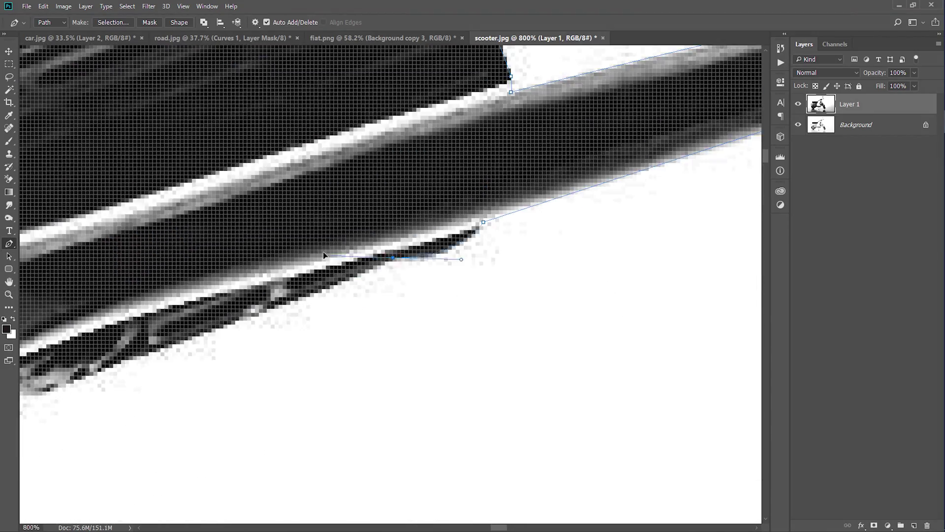
scroll(316, 313, up, 2)
scroll(241, 324, up, 2)
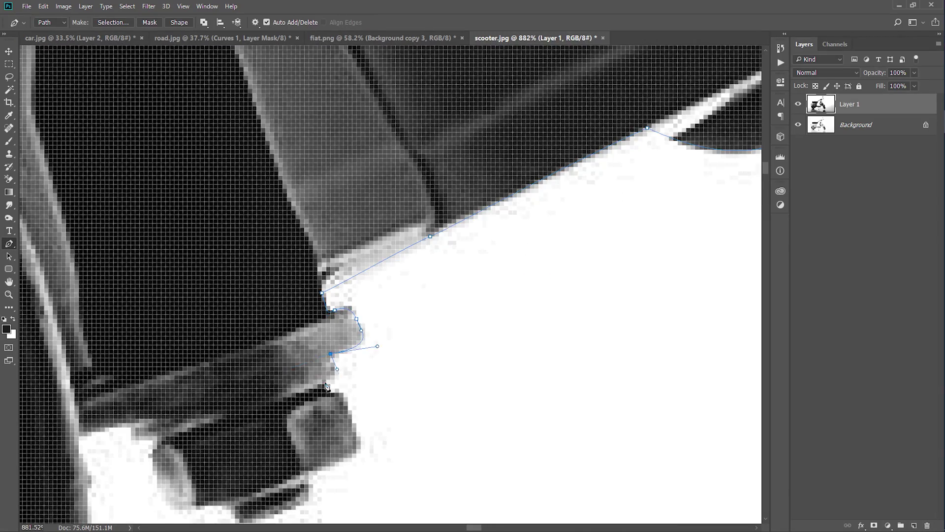
- Extend the outline along the body, past the front tire and along the fender bottom
click(335, 314)
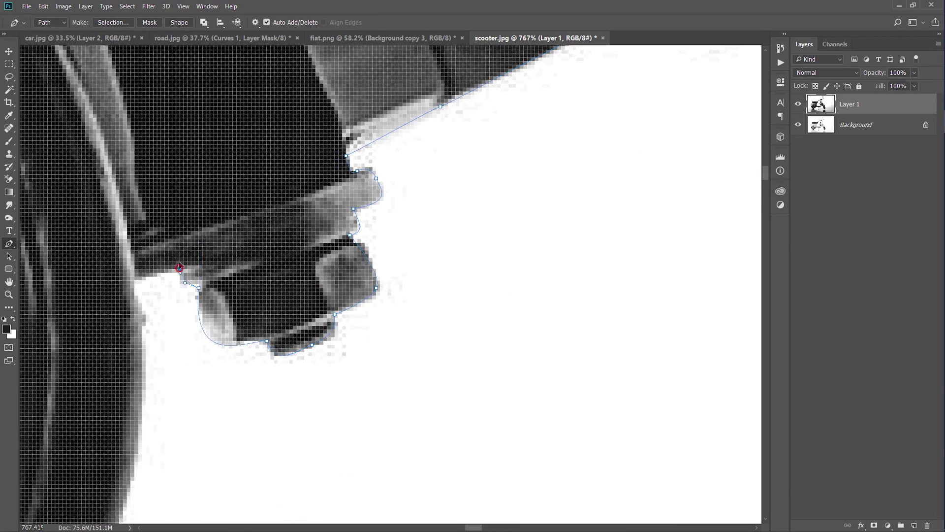
scroll(180, 267, down, 5)
scroll(380, 317, up, 2)
scroll(409, 242, up, 2)
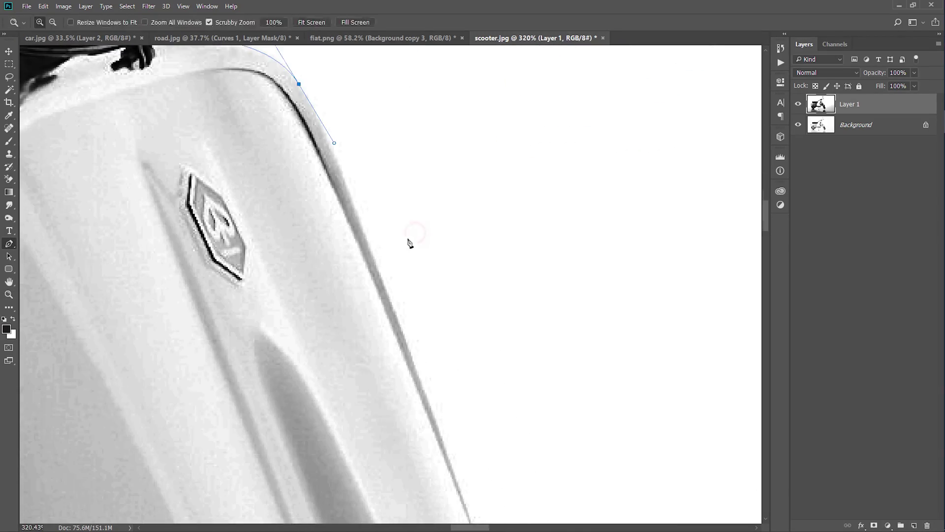
scroll(408, 242, down, 3)
scroll(391, 302, up, 2)
scroll(416, 199, up, 1)
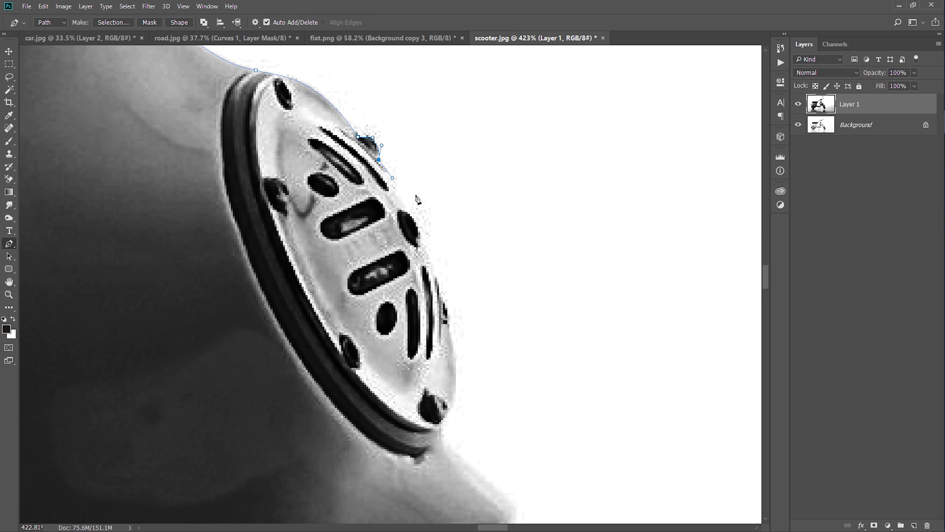
scroll(418, 229, down, 3)
scroll(401, 281, down, 3)
click(306, 289)
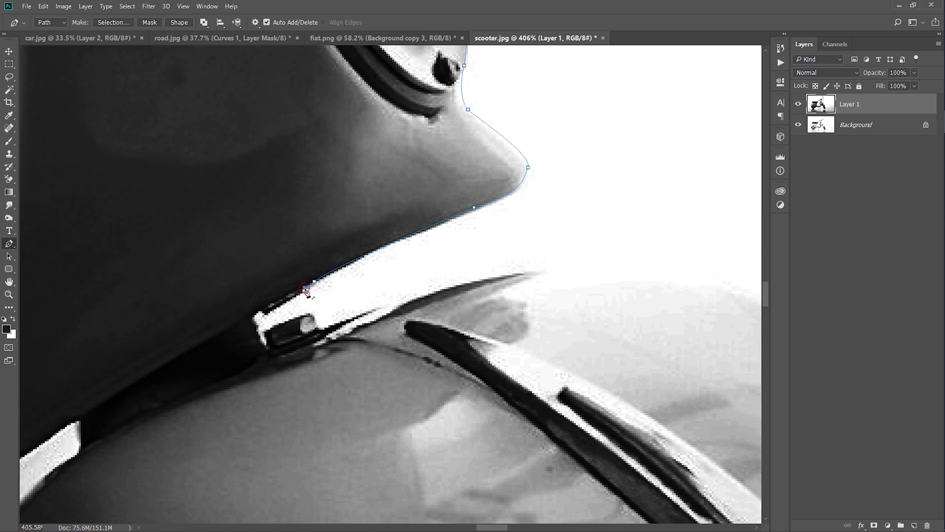
scroll(313, 316, down, 3)
scroll(390, 197, down, 3)
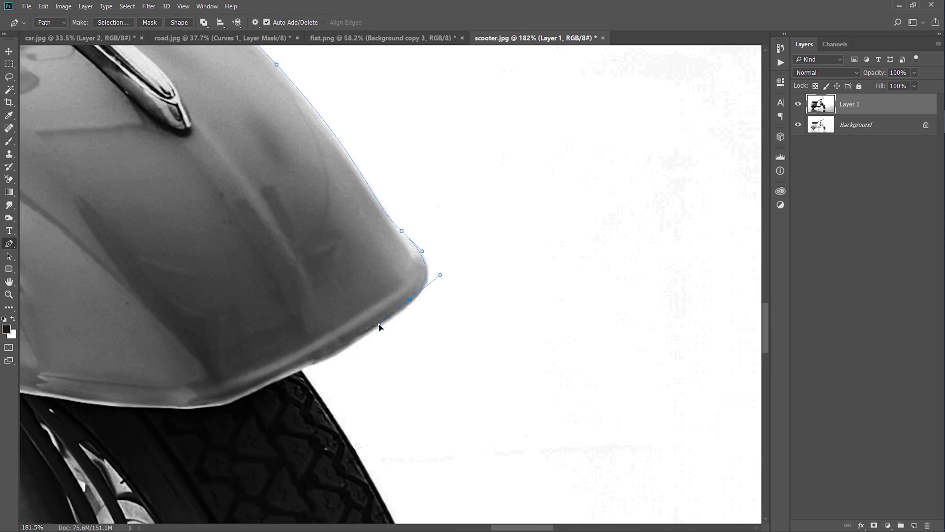
scroll(380, 327, down, 2)
drag(429, 284, 434, 379)
scroll(327, 363, up, 3)
scroll(317, 254, up, 3)
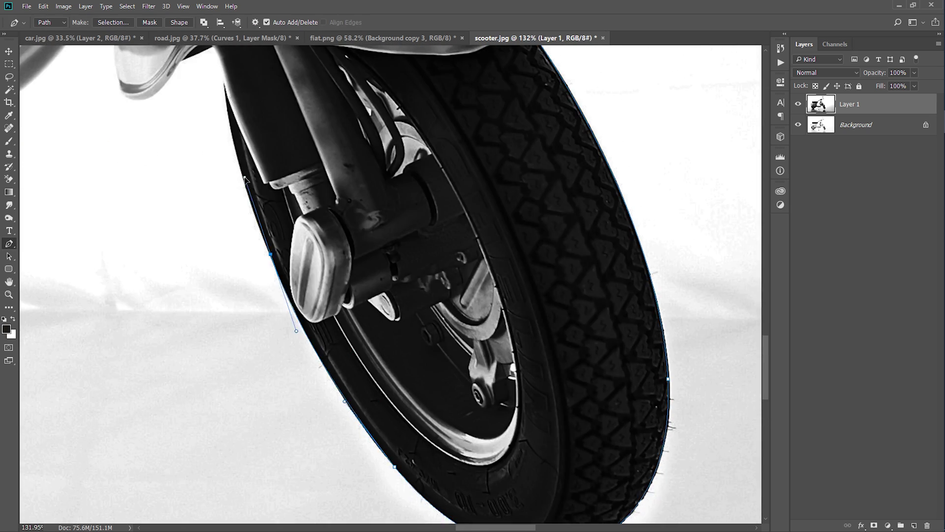
scroll(274, 171, up, 3)
scroll(274, 171, left, 3)
scroll(274, 172, left, 3)
scroll(275, 172, left, 3)
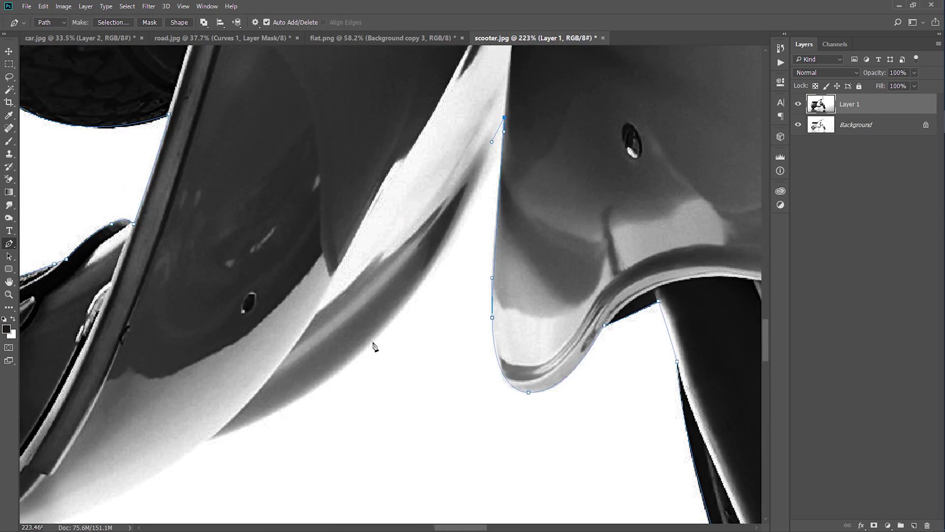
drag(303, 342, 146, 382)
scroll(345, 340, up, 5)
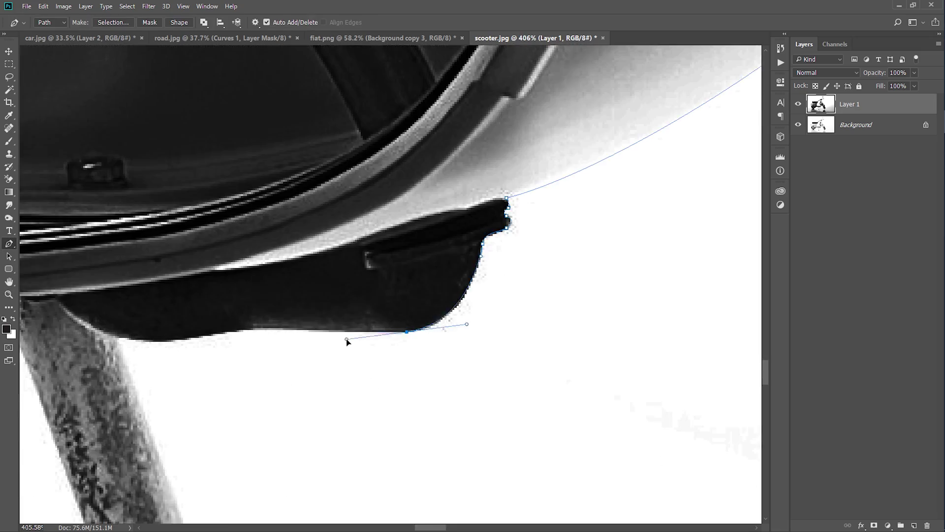
scroll(346, 340, up, 3)
drag(362, 322, 320, 310)
- Curve the path around the fork boot's bottom and along the scooter's underside
scroll(320, 309, down, 5)
scroll(320, 309, down, 5)
scroll(458, 312, up, 2)
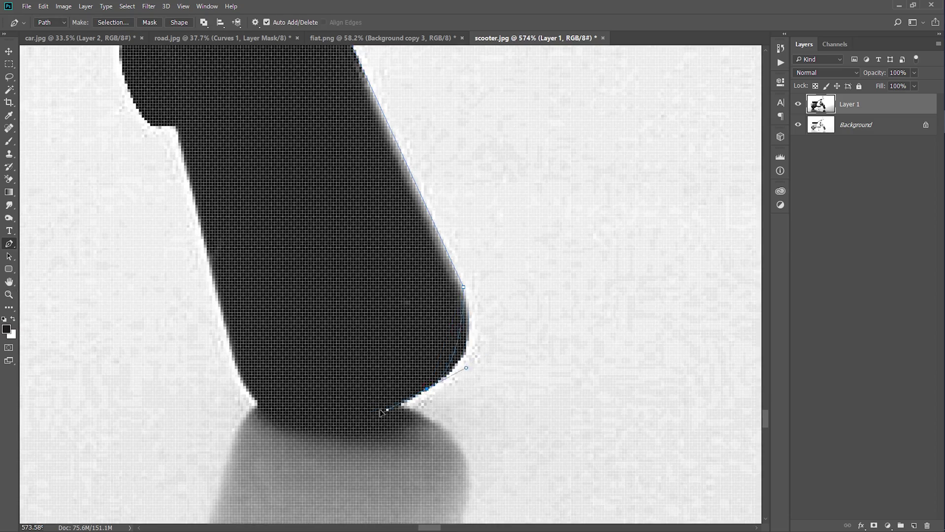
click(513, 328)
drag(334, 458, 294, 441)
scroll(263, 322, up, 5)
scroll(263, 322, up, 5)
scroll(320, 295, up, 10)
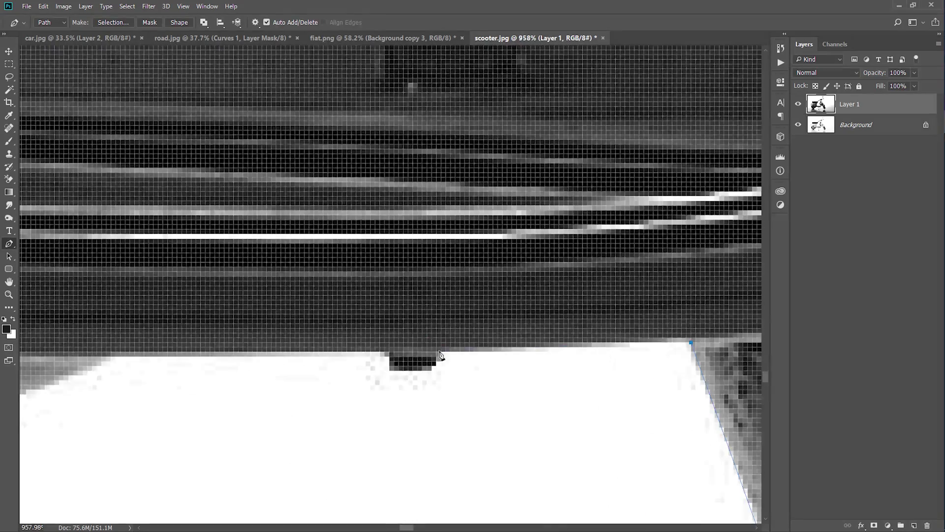
scroll(389, 278, down, 3)
scroll(389, 278, down, 2)
scroll(345, 256, down, 5)
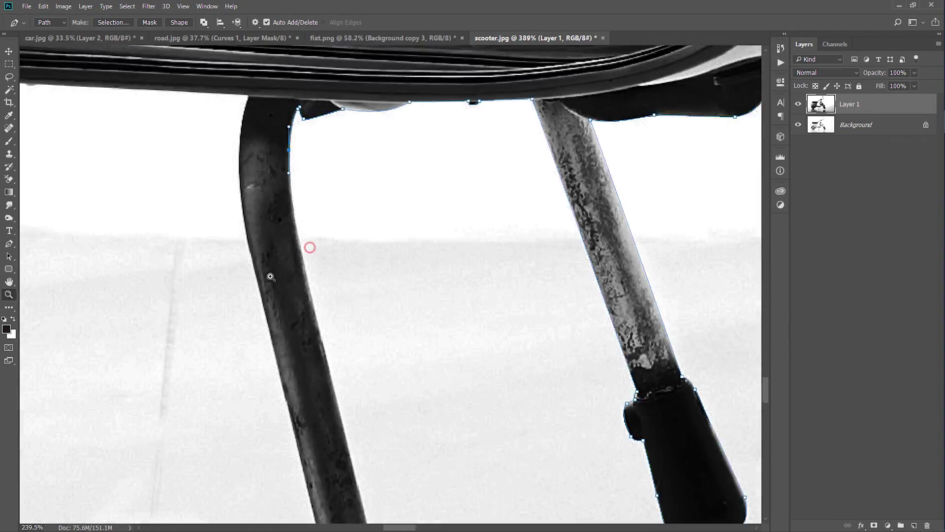
scroll(342, 252, up, 3)
scroll(296, 276, up, 3)
scroll(265, 291, up, 2)
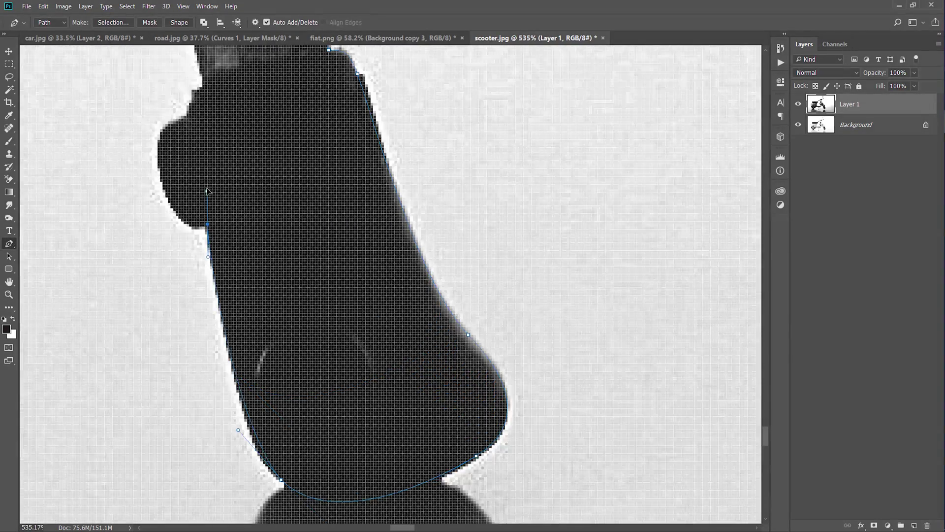
scroll(257, 293, down, 1)
scroll(257, 294, down, 3)
scroll(246, 295, up, 5)
scroll(232, 297, up, 3)
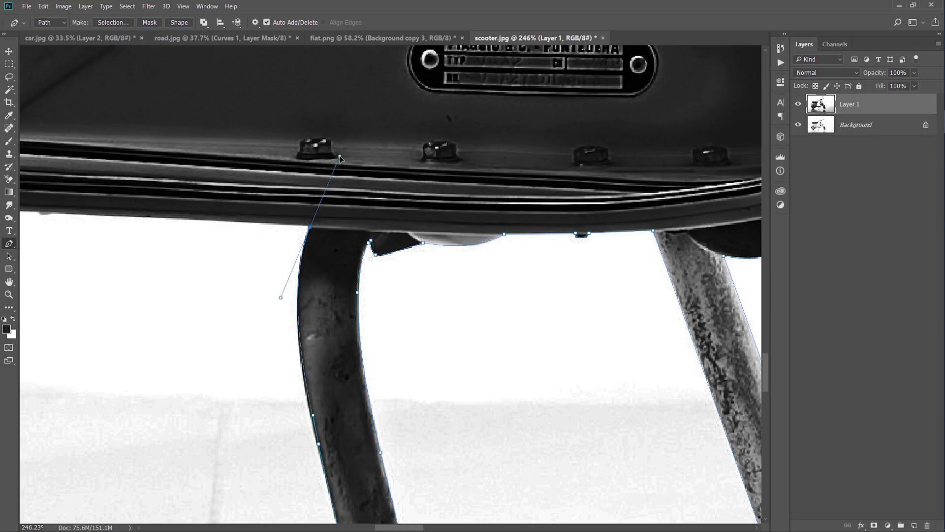
scroll(220, 302, up, 2)
scroll(219, 302, up, 2)
scroll(295, 286, up, 2)
drag(369, 260, 362, 274)
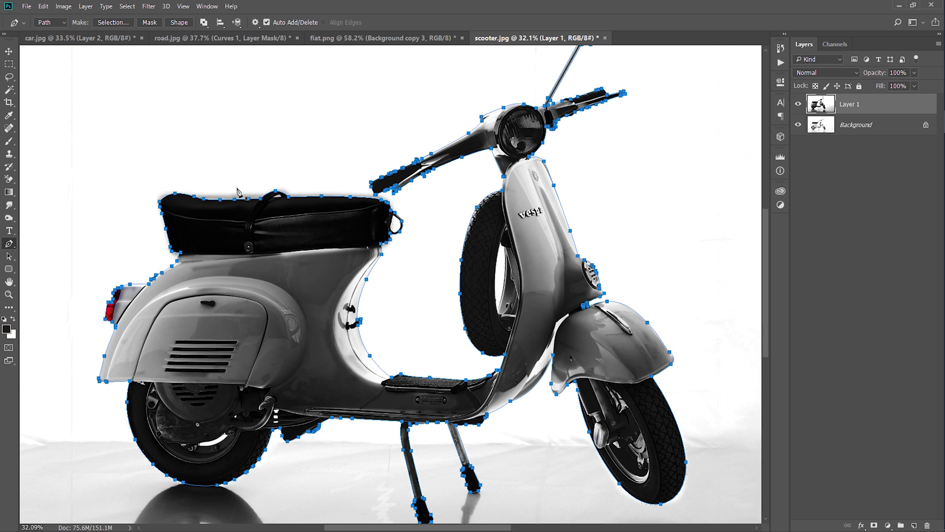
click(203, 23)
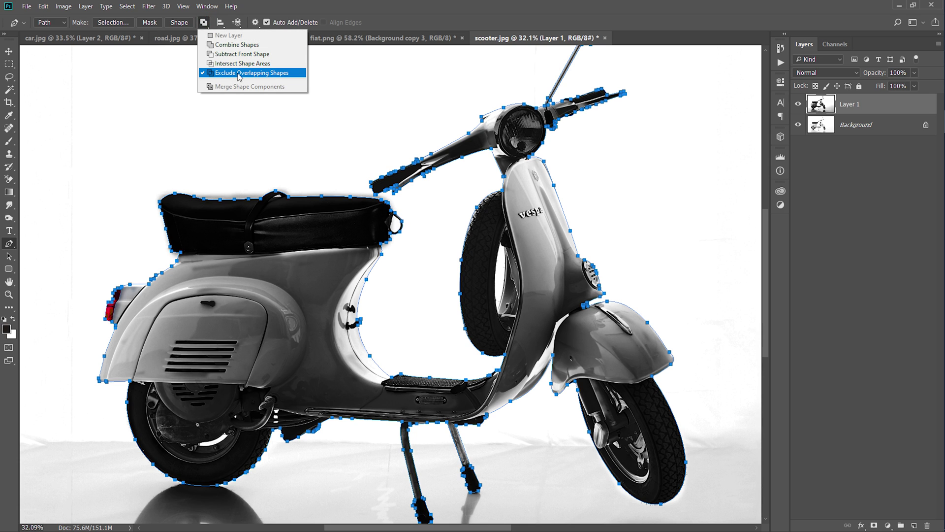
click(343, 4)
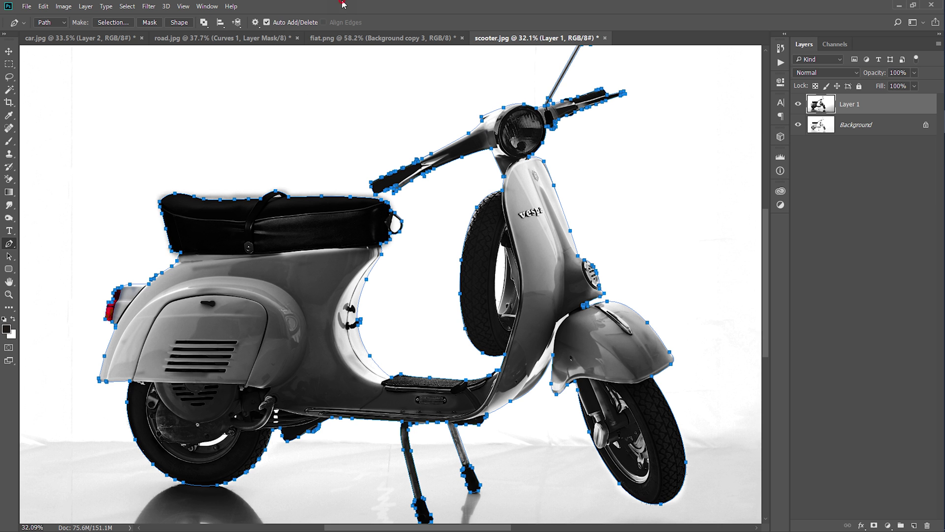
scroll(454, 216, up, 3)
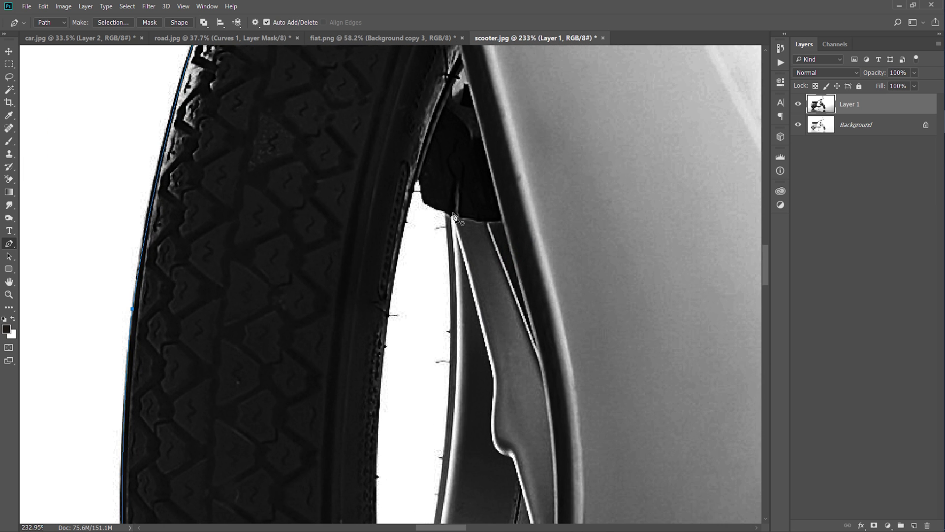
scroll(415, 242, down, 3)
scroll(415, 242, up, 3)
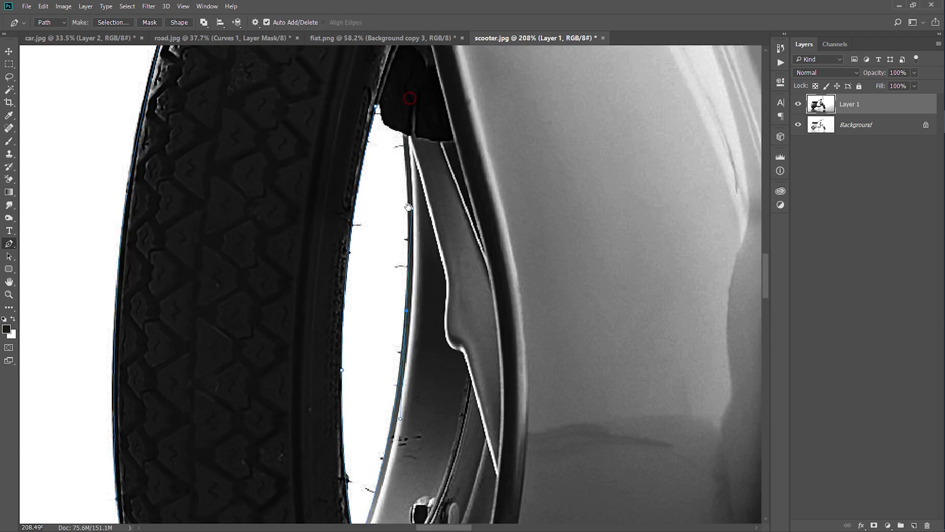
scroll(345, 246, up, 2)
scroll(330, 254, up, 2)
scroll(330, 254, down, 3)
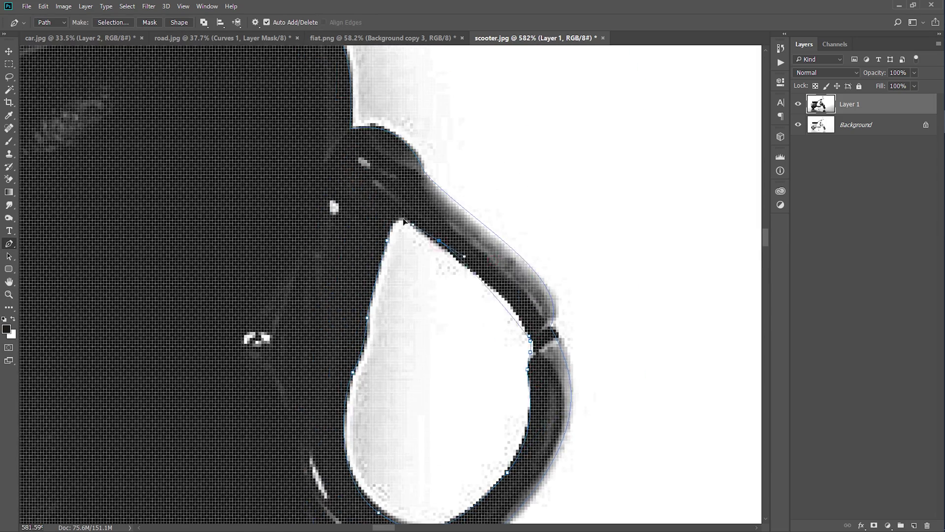
scroll(560, 221, up, 2)
scroll(359, 325, down, 3)
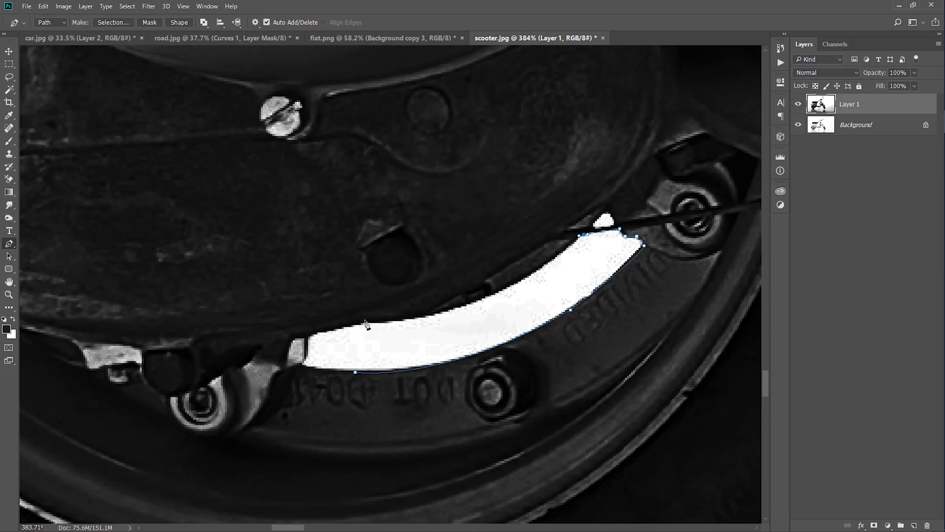
scroll(389, 345, up, 3)
scroll(529, 342, up, 2)
scroll(529, 342, down, 10)
scroll(453, 266, up, 8)
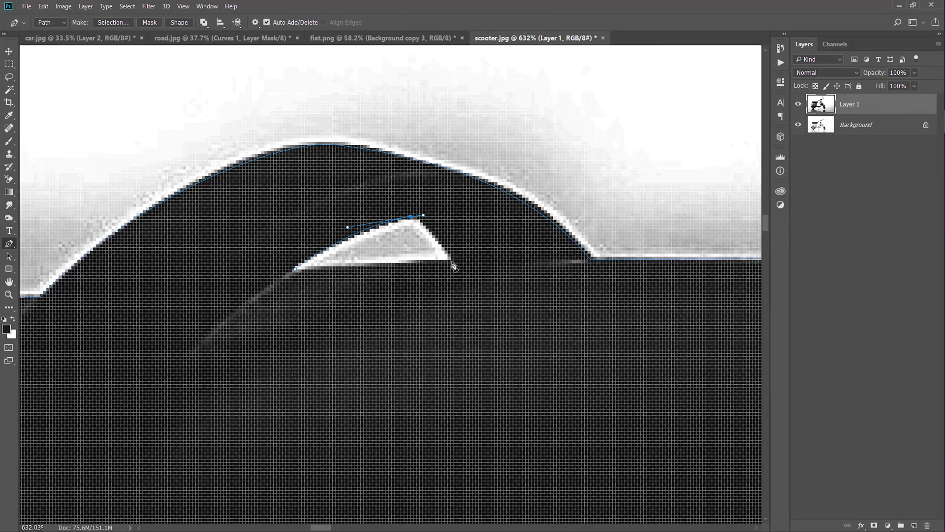
scroll(409, 227, down, 10)
- Copy the path-selected scooter to Layer 2, then copy the same area from Background to Layer 3
key(ctrl+Return)
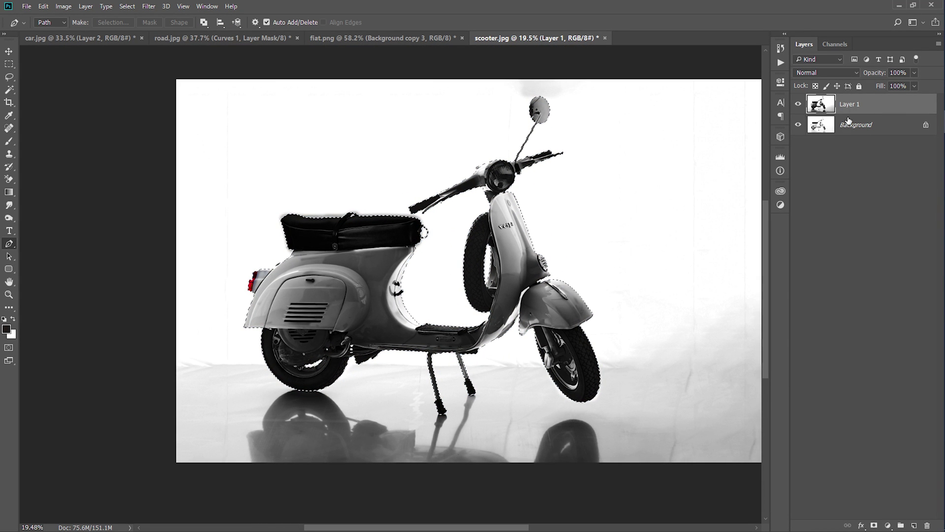
key(ctrl+j)
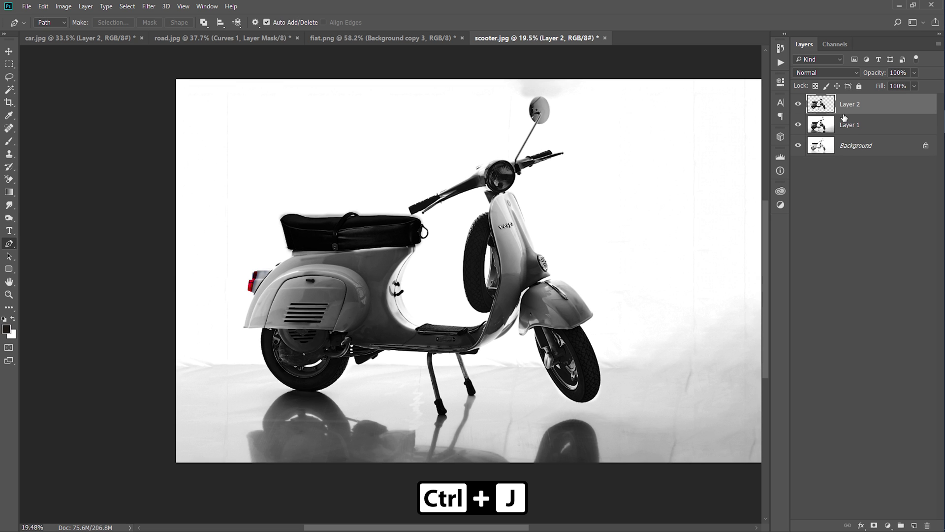
ctrl+click(820, 104)
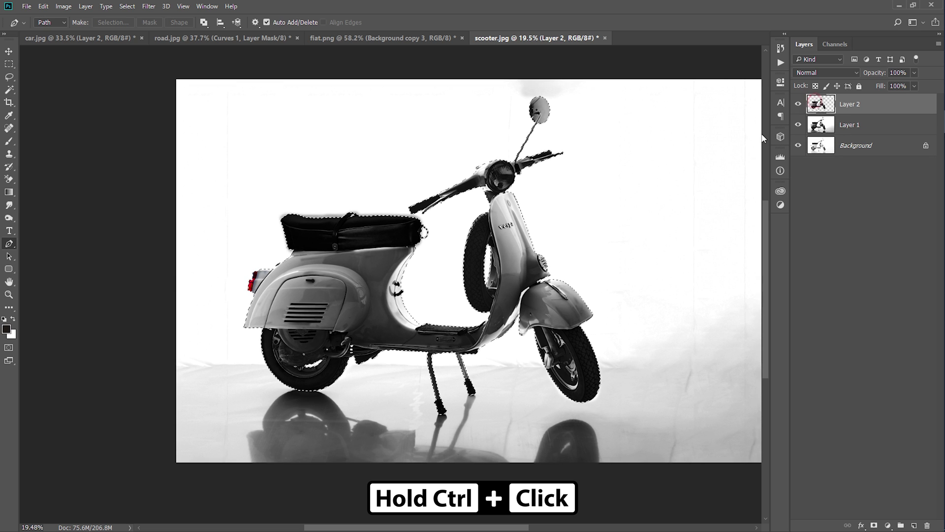
click(870, 147)
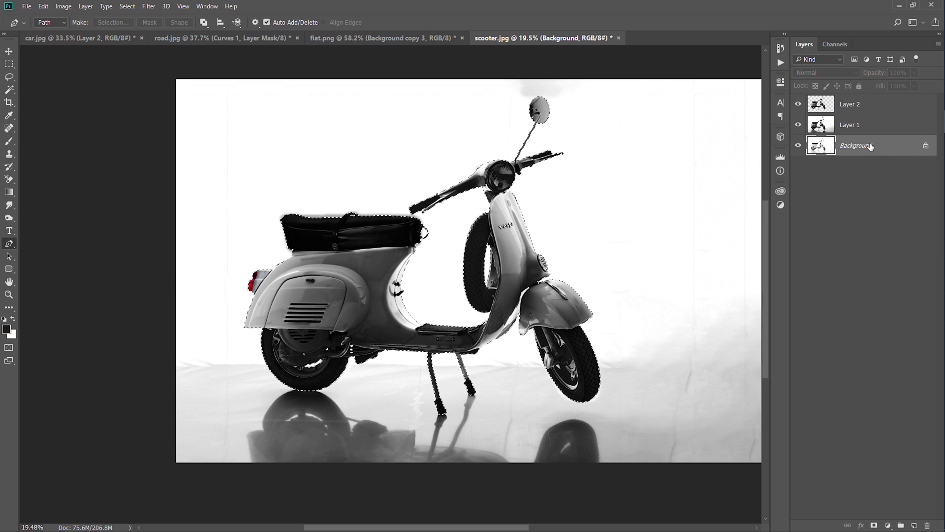
key(ctrl+j)
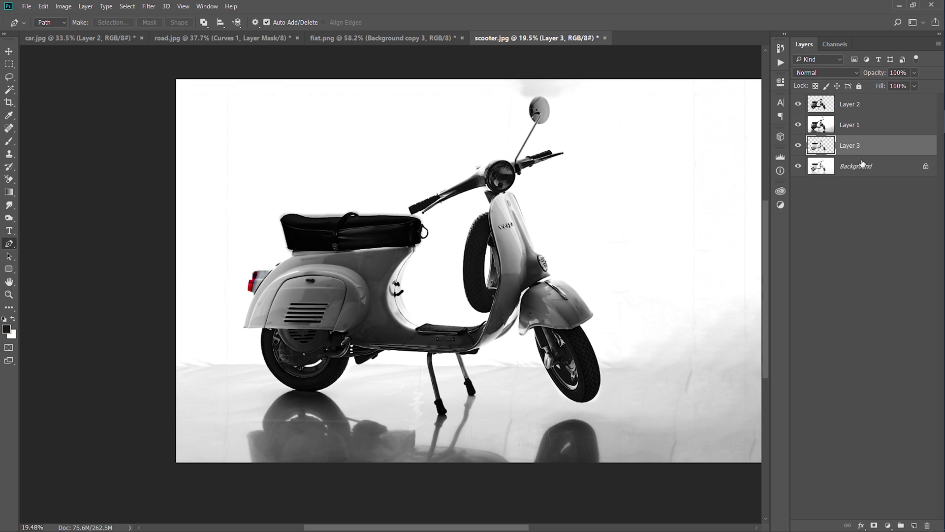
- Put Layer 3 above Layer 1, then copy the lassoed front tyre shadow onto new Layer 4, hiding Layer 1
drag(870, 146, 867, 124)
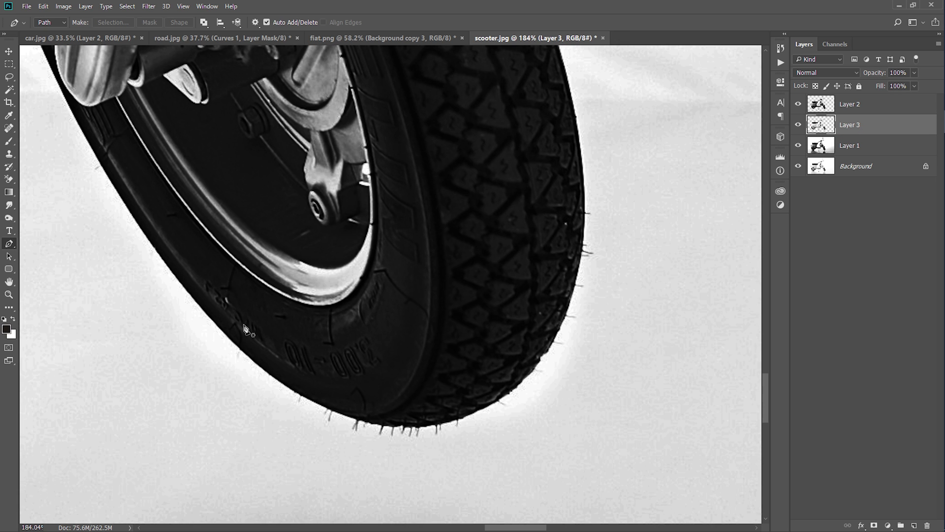
scroll(592, 399, up, 10)
scroll(524, 277, down, 3)
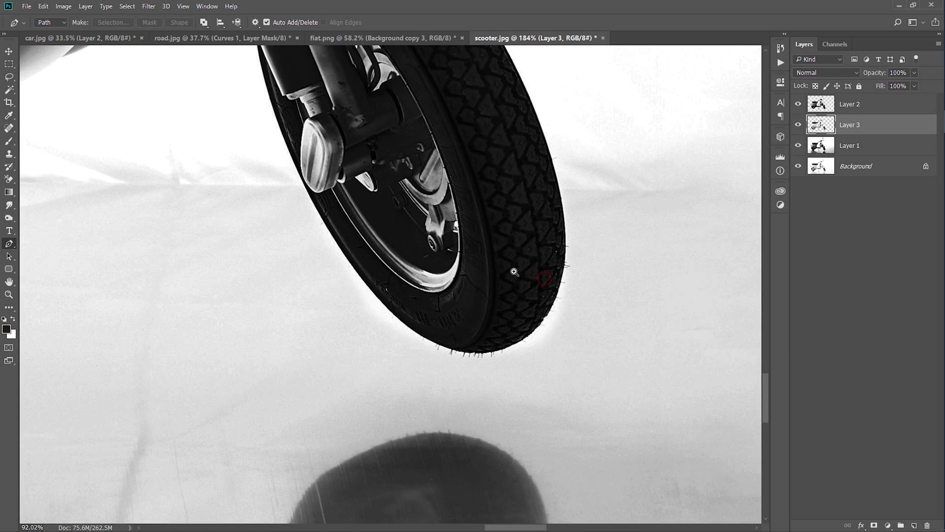
scroll(524, 277, up, 1)
key(l)
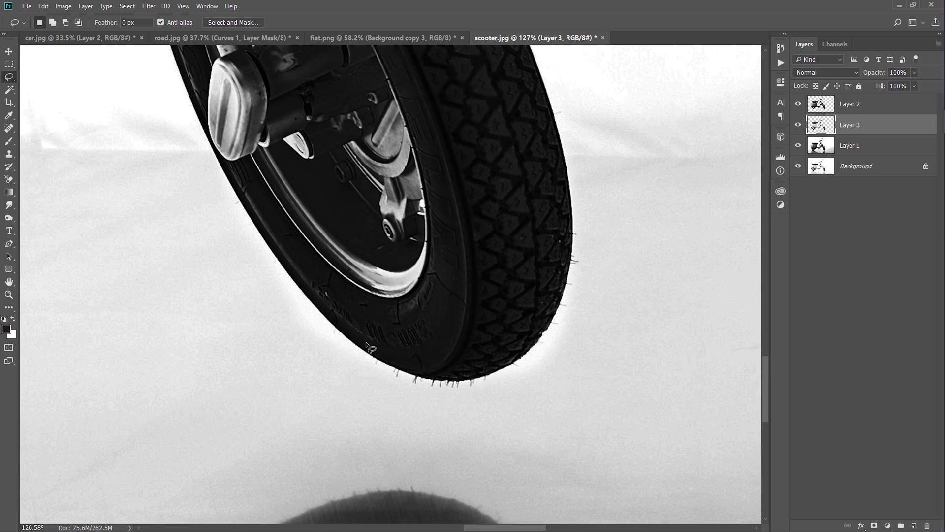
mouse_move(367, 343)
mouse_down()
mouse_move(541, 253)
mouse_move(367, 345)
mouse_up()
drag(502, 245, 506, 300)
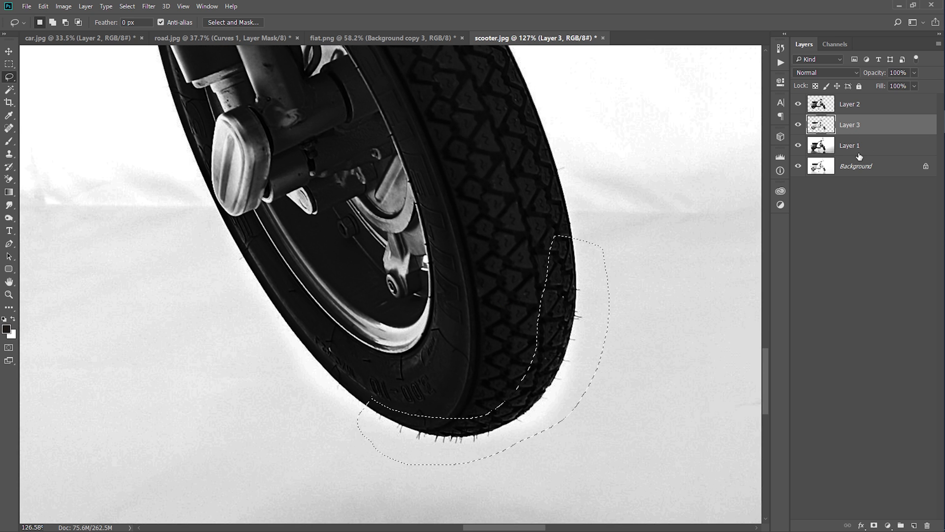
click(857, 153)
key(ctrl+j)
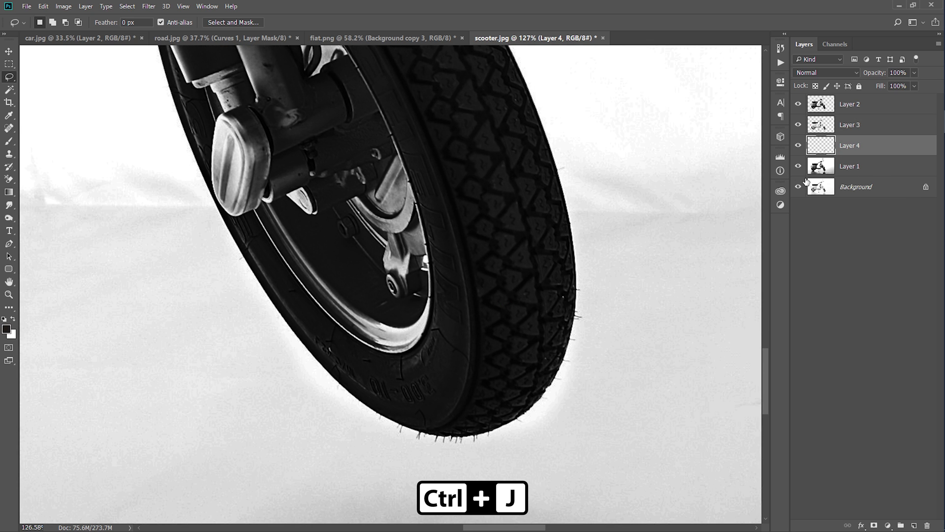
click(798, 166)
- Lighten the copied shadow almost to white with Levels, white input around 211
key(v)
scroll(572, 236, up, 1)
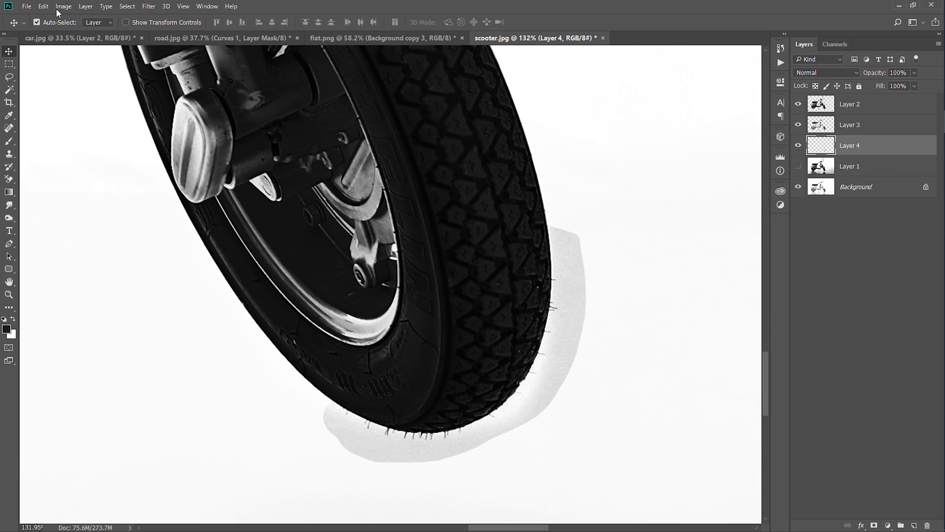
click(63, 6)
mouse_move(88, 31)
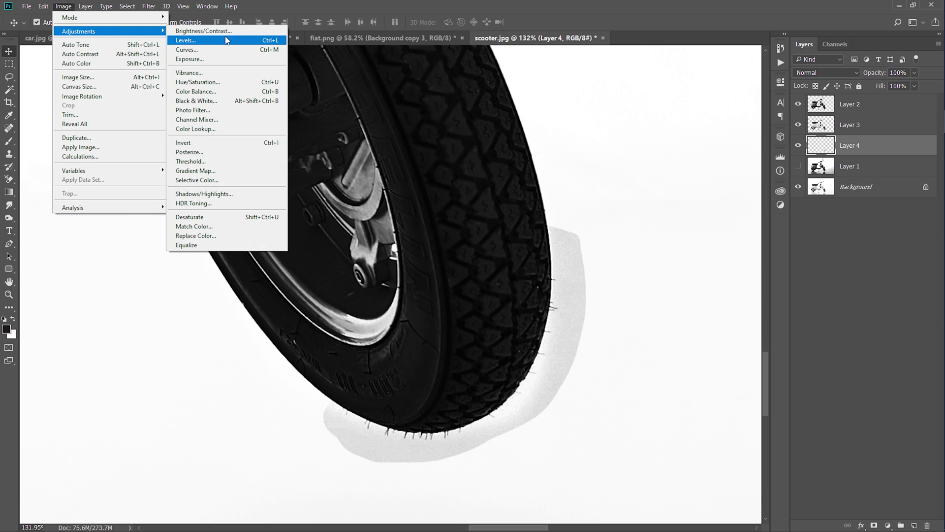
click(225, 40)
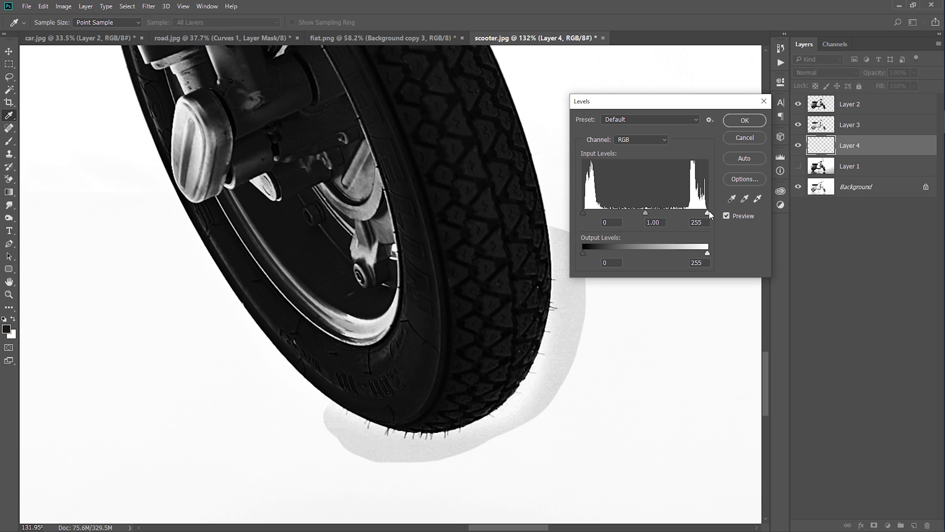
drag(707, 212, 690, 213)
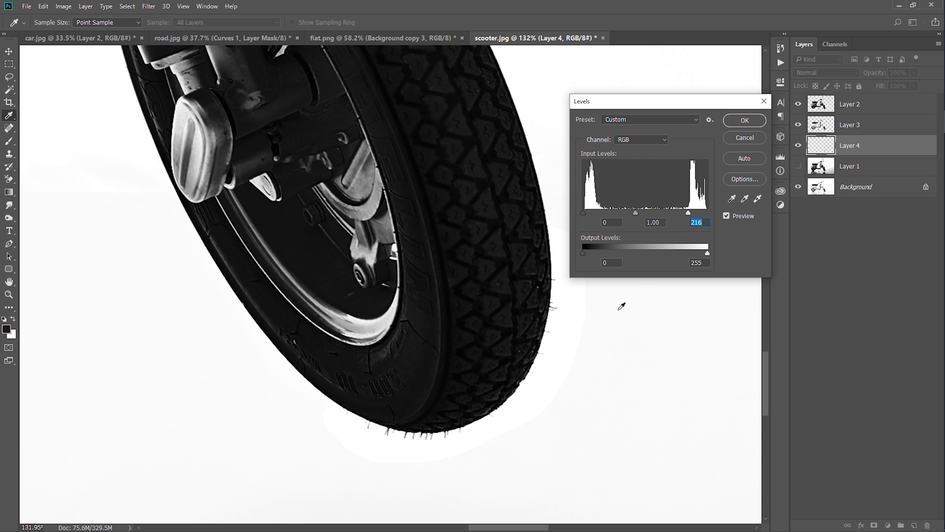
click(633, 213)
drag(589, 212, 591, 212)
drag(688, 212, 685, 212)
click(763, 124)
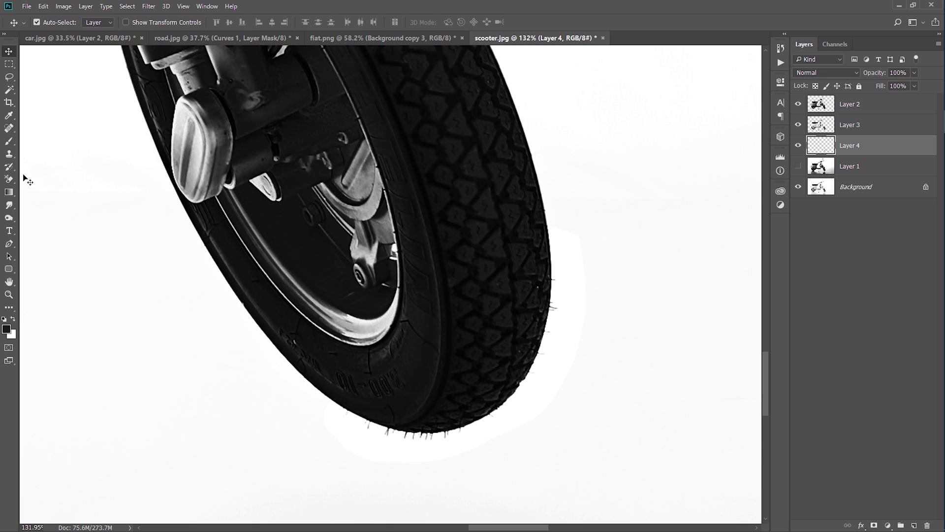
- Select the Background Eraser, show the Background layer, and zoom onto the rear wheel
click(9, 179)
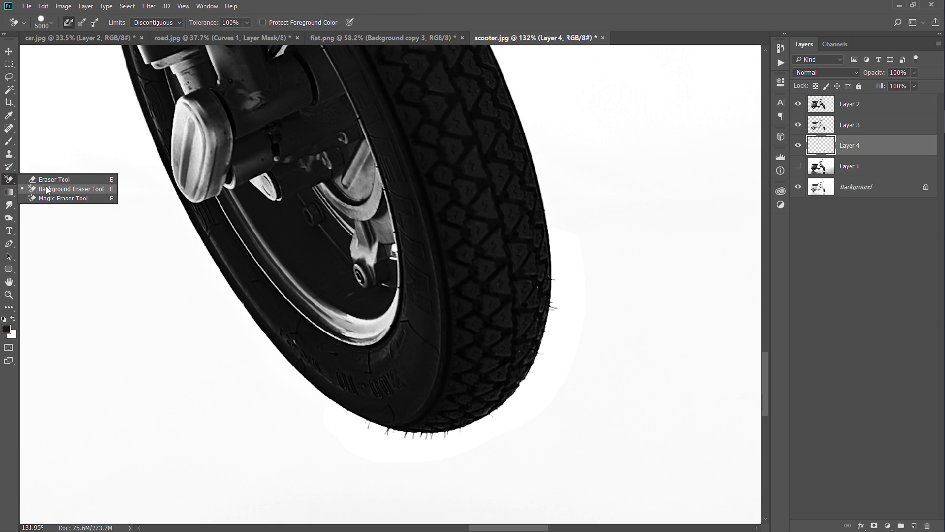
click(46, 188)
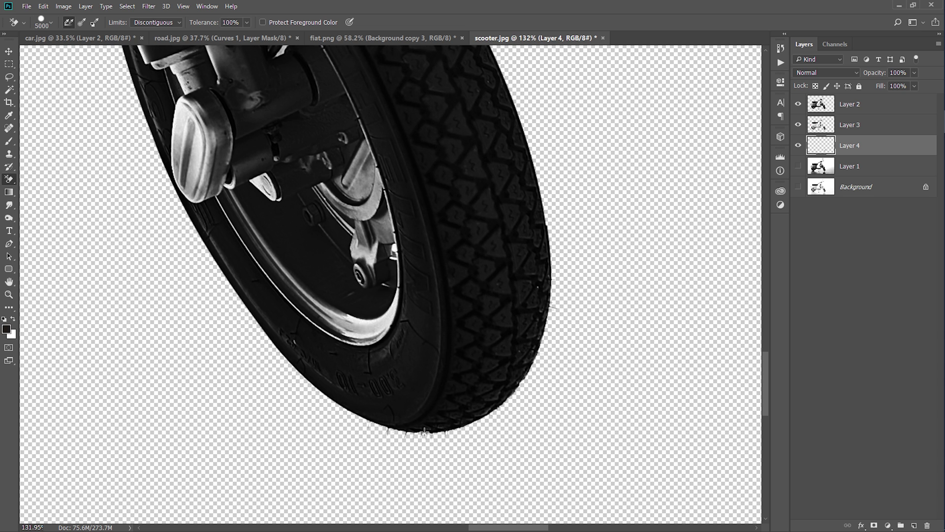
click(798, 187)
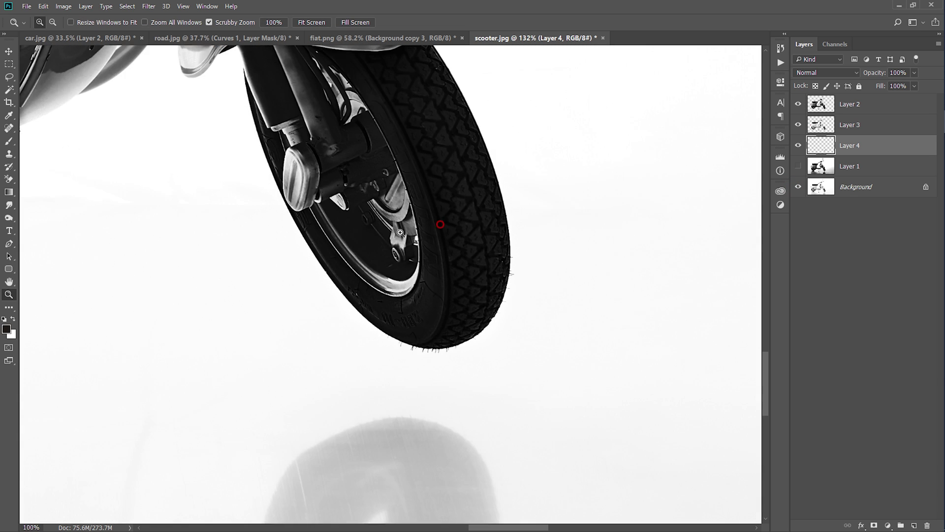
scroll(443, 222, down, 5)
drag(334, 252, 544, 281)
drag(386, 302, 719, 228)
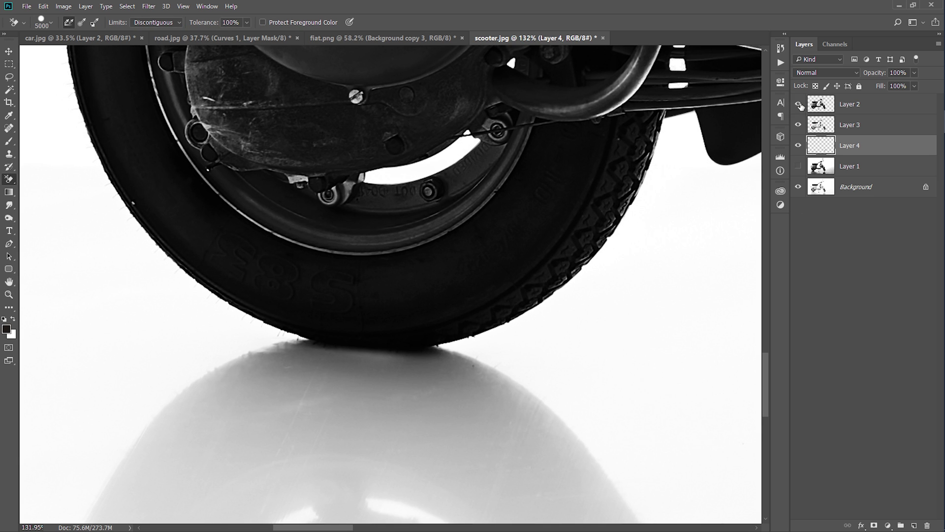
- Turn Layer 2, Layer 3 and Layer 1 visible again
click(798, 104)
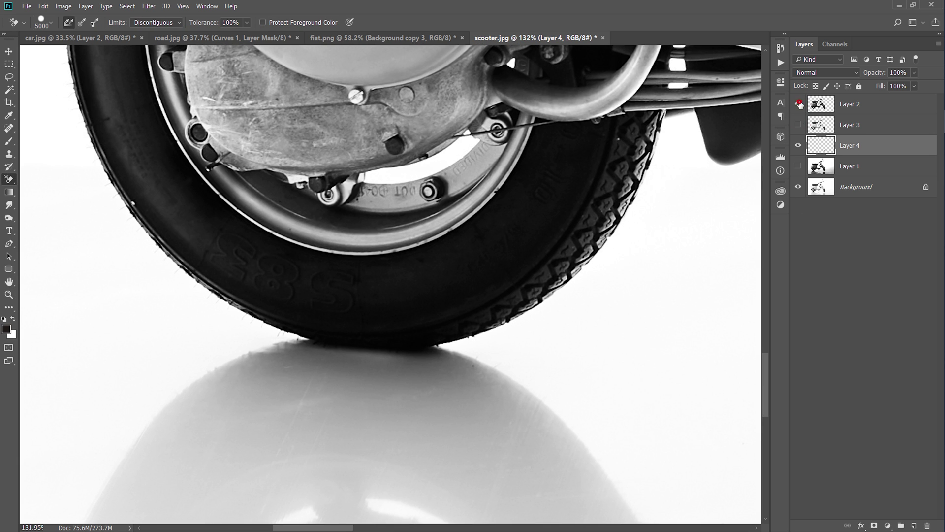
click(799, 104)
click(799, 124)
click(799, 166)
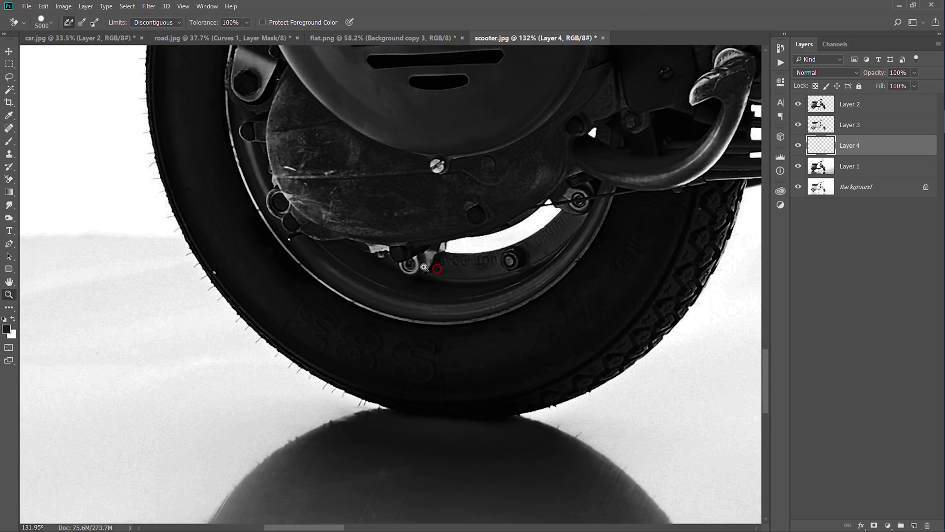
- Lasso the rear tyre shadow and lighten it with Levels 16 / 1.07 / 231
key(l)
drag(391, 389, 515, 202)
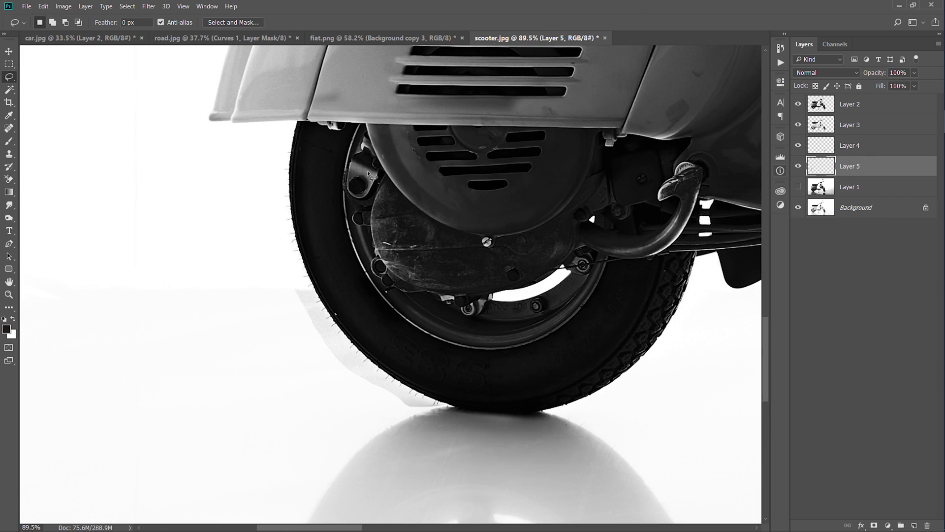
key(ctrl+l)
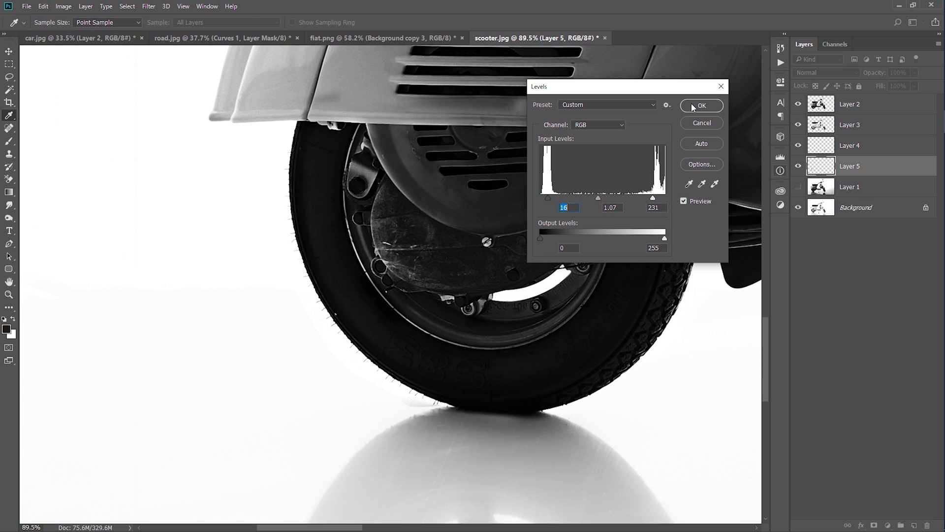
click(701, 106)
- Delete the leftover grey at the rear tyre tip and deselect
key(l)
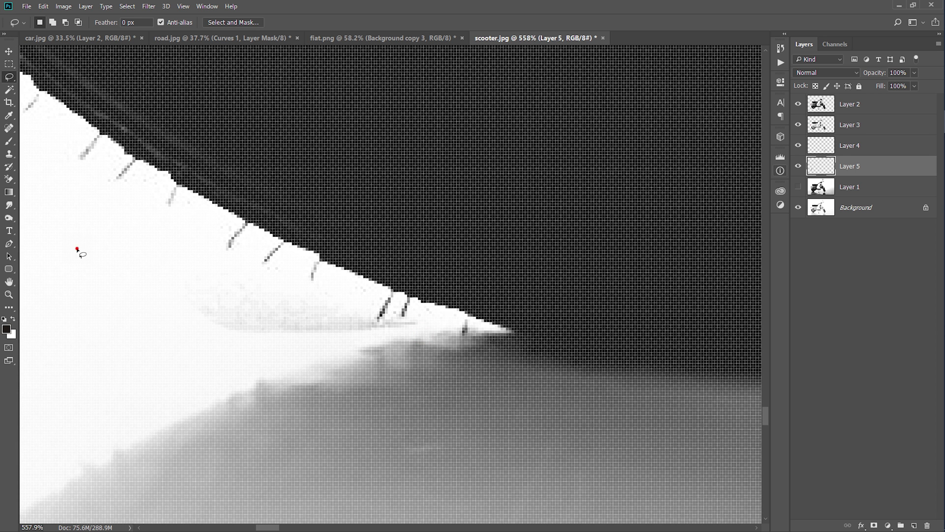
drag(77, 249, 369, 306)
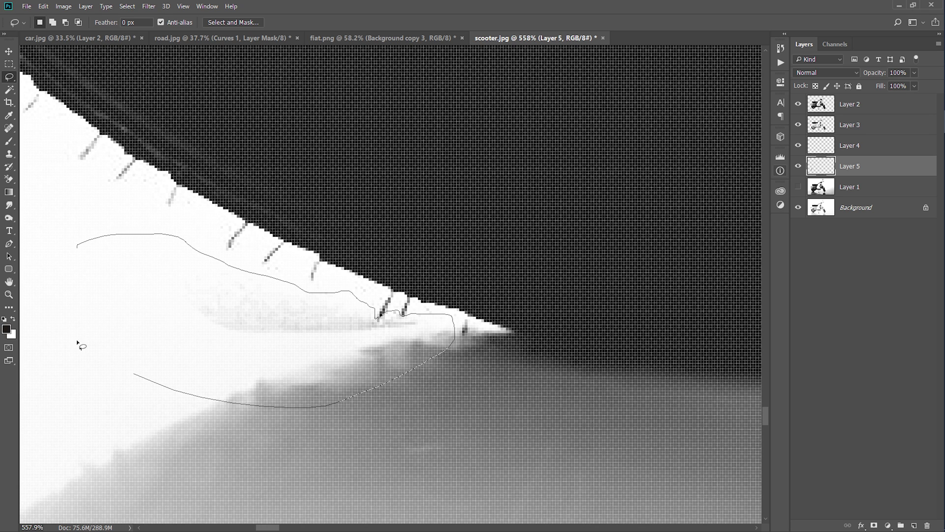
drag(418, 319, 50, 305)
key(Delete)
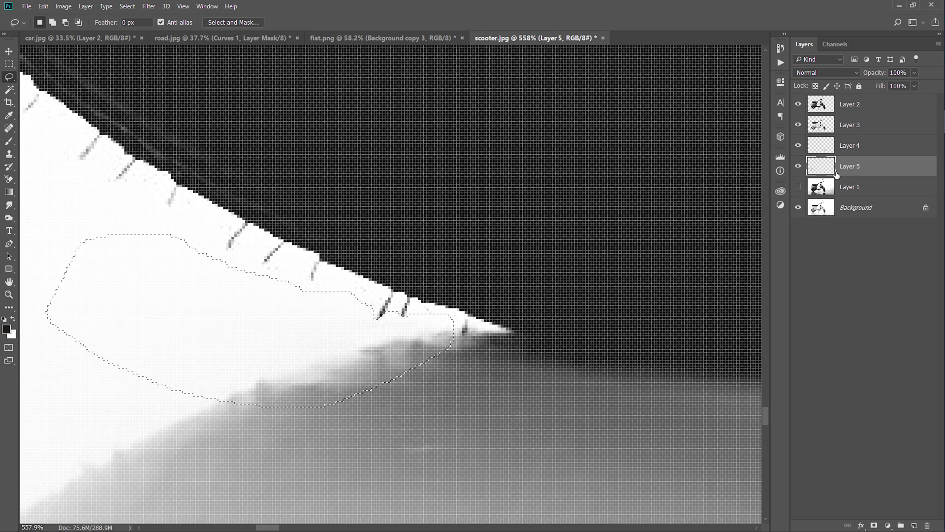
key(ctrl+d)
- Merge the rear shadow into Layer 4 and fit the whole scooter on screen
scroll(573, 187, down, 2)
key(v)
key(ctrl+e)
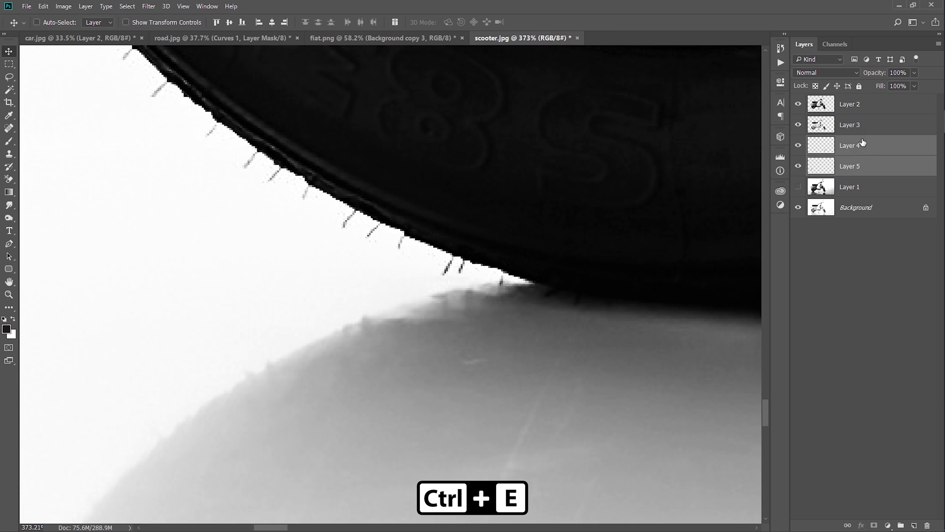
scroll(618, 158, down, 3)
key(ctrl+0)
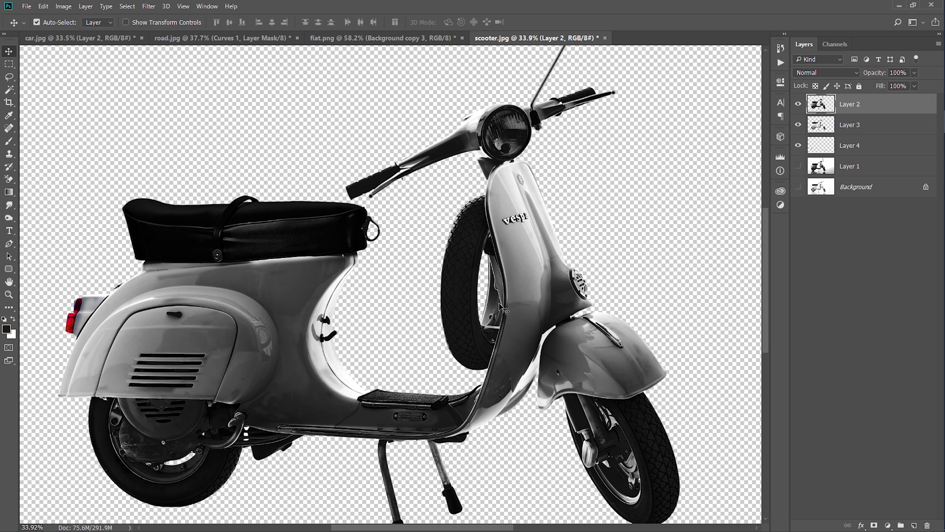
- Compare Layers 2 and 3, then set Layer 2's opacity to 10%
click(861, 123)
click(798, 104)
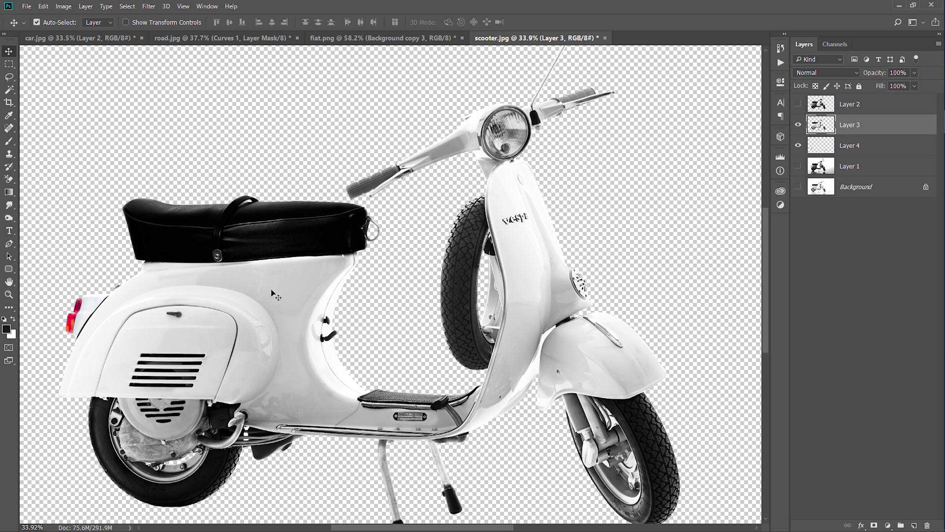
click(860, 105)
click(798, 104)
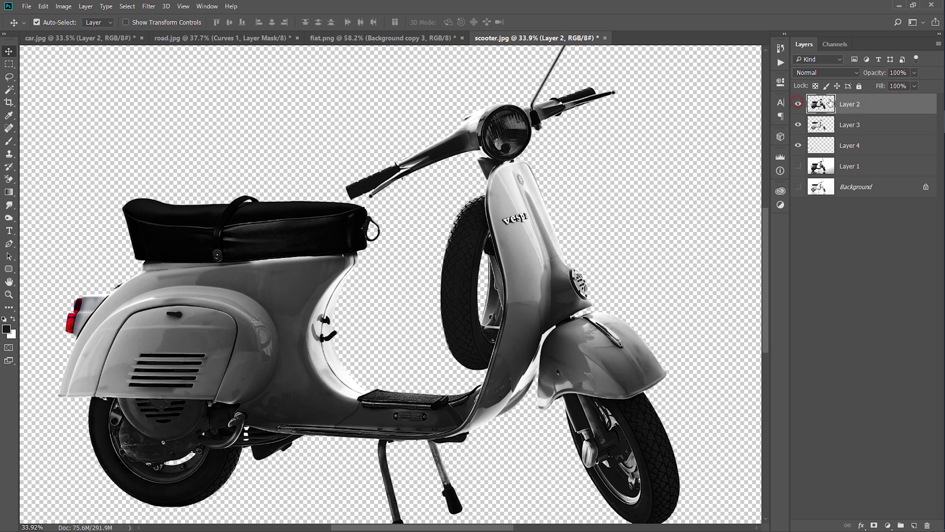
click(905, 73)
text(10)
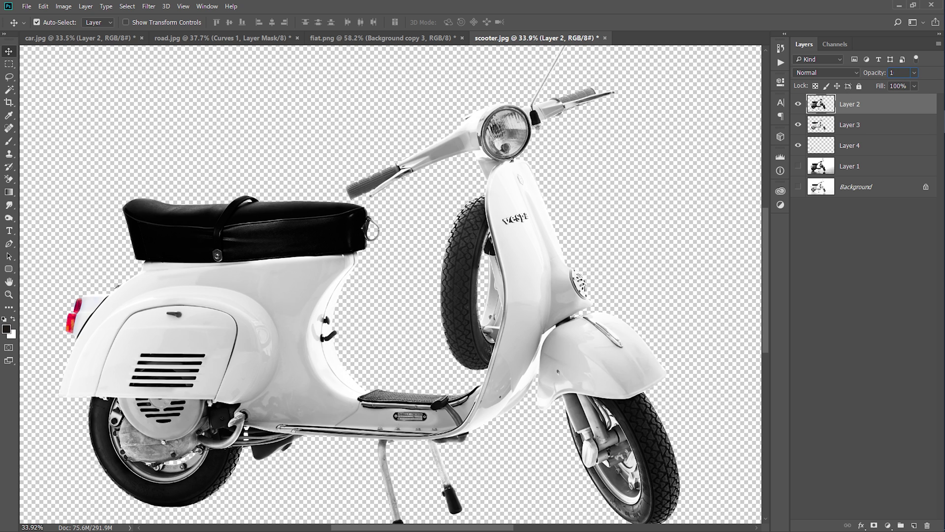
- Merge Layers 2, 3 and 4 into a single Layer 2
shift+click(870, 145)
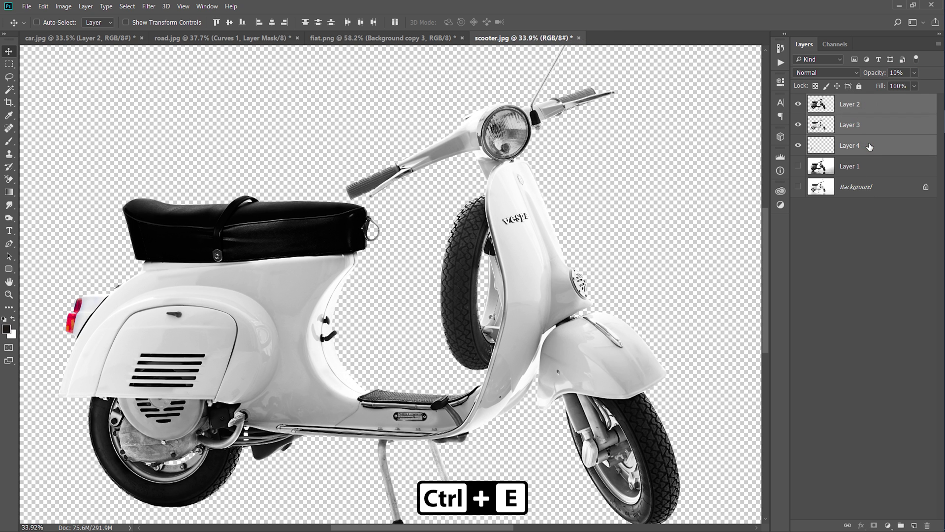
key(ctrl+e)
scroll(478, 187, down, 2)
- Magic-erase the three white gaps beside the exhaust at tolerance 18
scroll(477, 187, up, 10)
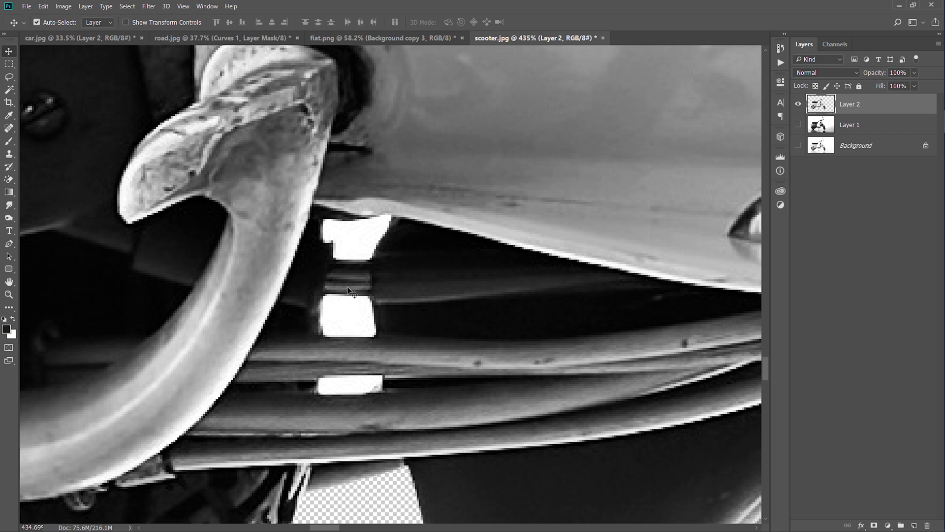
drag(477, 187, 402, 259)
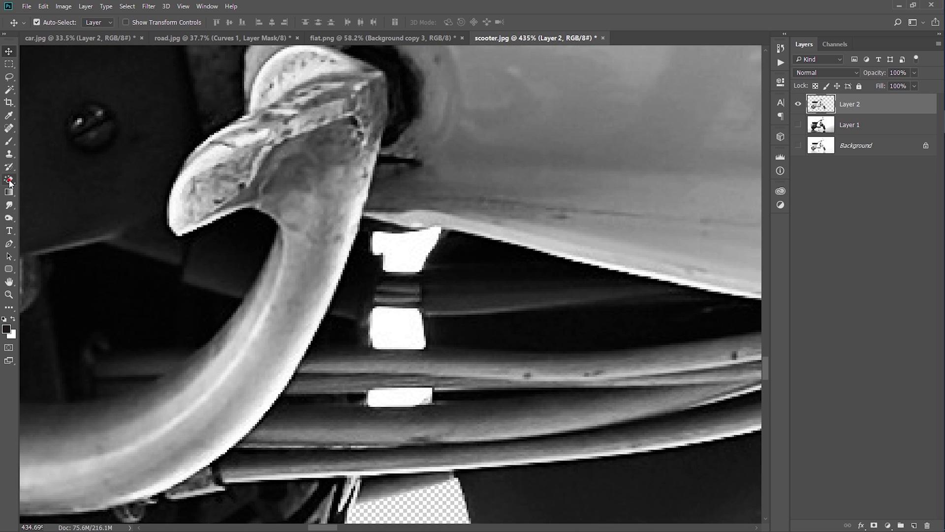
drag(10, 182, 49, 199)
click(48, 199)
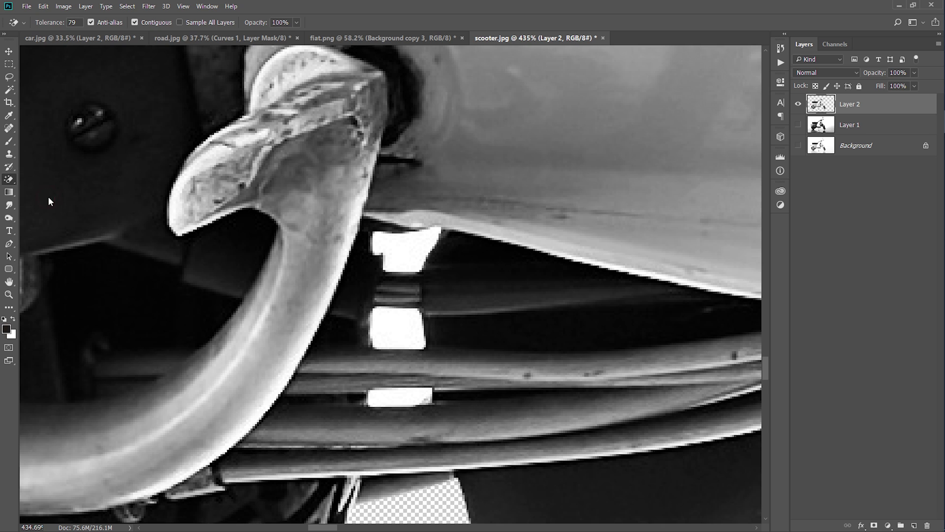
drag(52, 24, 37, 25)
click(408, 248)
click(408, 325)
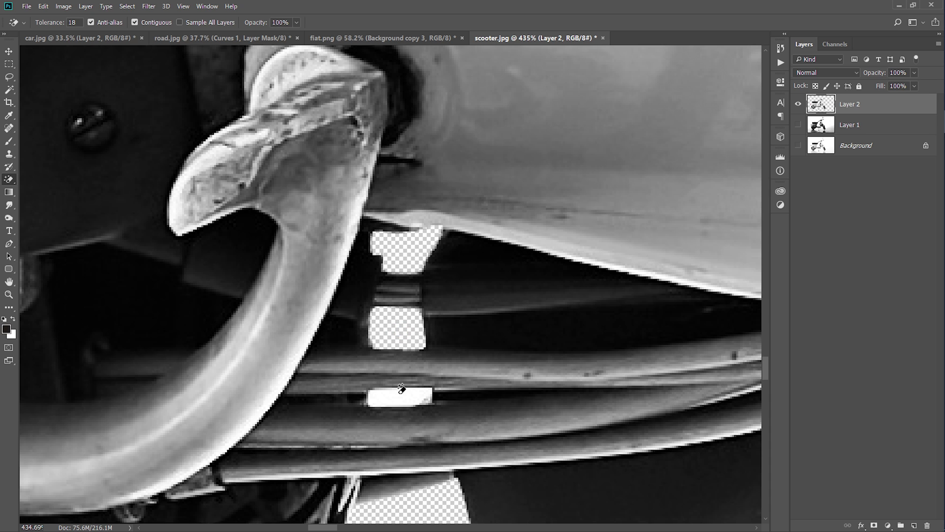
click(401, 389)
key(z)
alt+click(429, 229)
alt+click(428, 228)
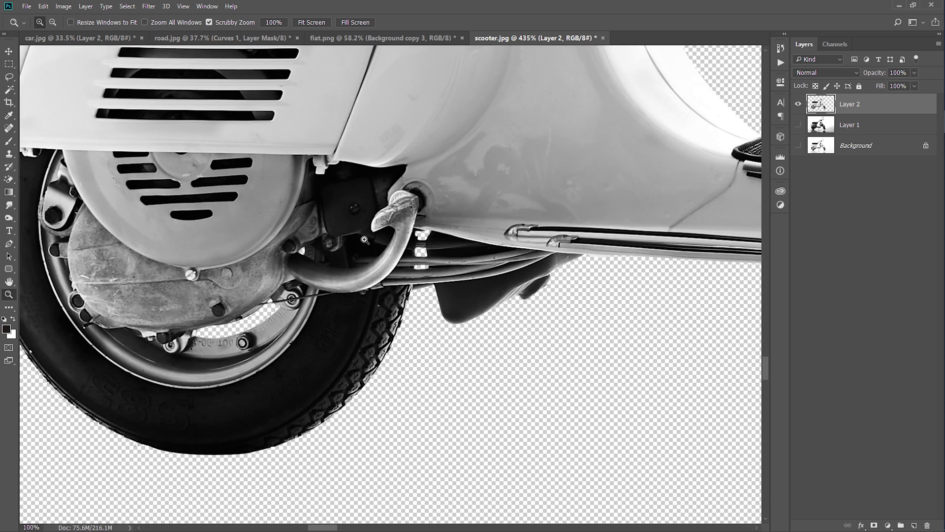
drag(457, 295, 426, 294)
- Copy the floor reflection under both wheels from Background onto new Layer 3, then hide Background
key(v)
click(798, 145)
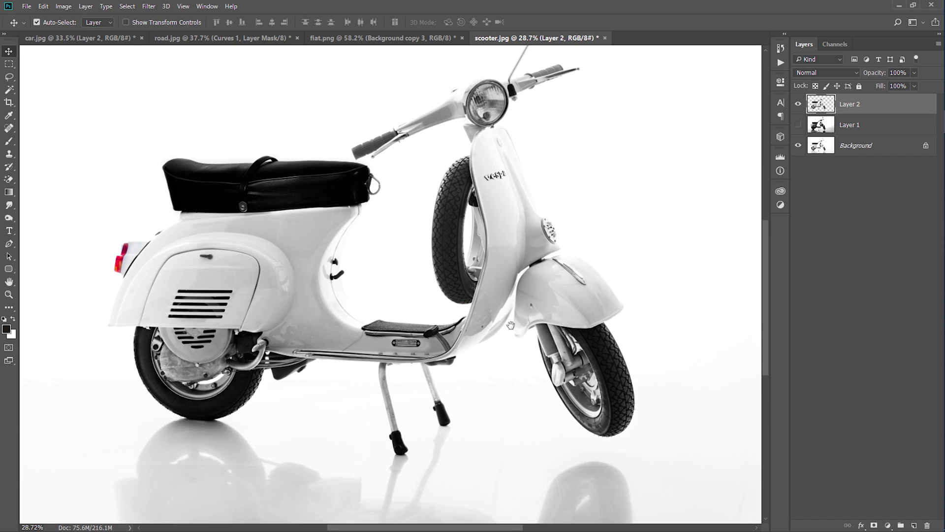
drag(511, 325, 528, 256)
mouse_move(507, 325)
mouse_down()
mouse_move(532, 337)
mouse_move(134, 367)
mouse_up()
key(z)
key(l)
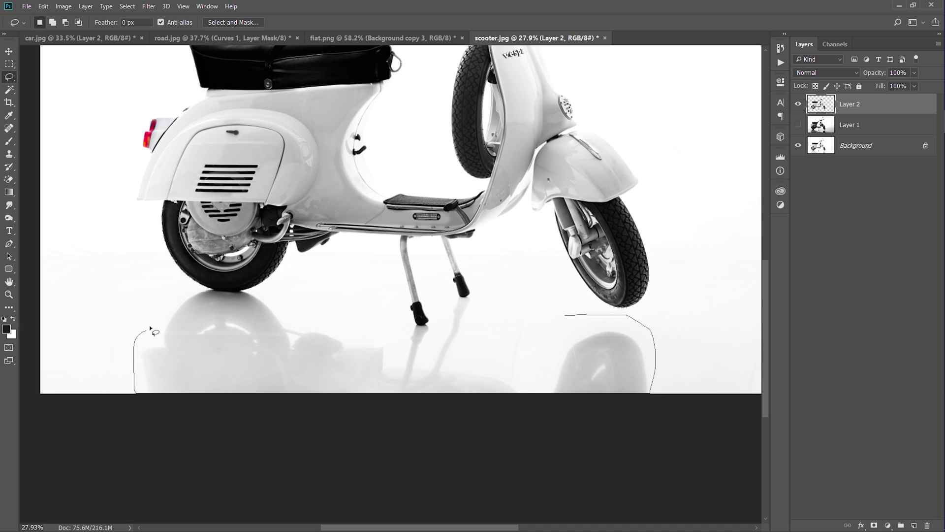
mouse_move(150, 326)
mouse_down()
mouse_move(245, 276)
mouse_move(312, 293)
mouse_move(510, 294)
mouse_move(566, 315)
mouse_up()
click(861, 144)
key(ctrl+j)
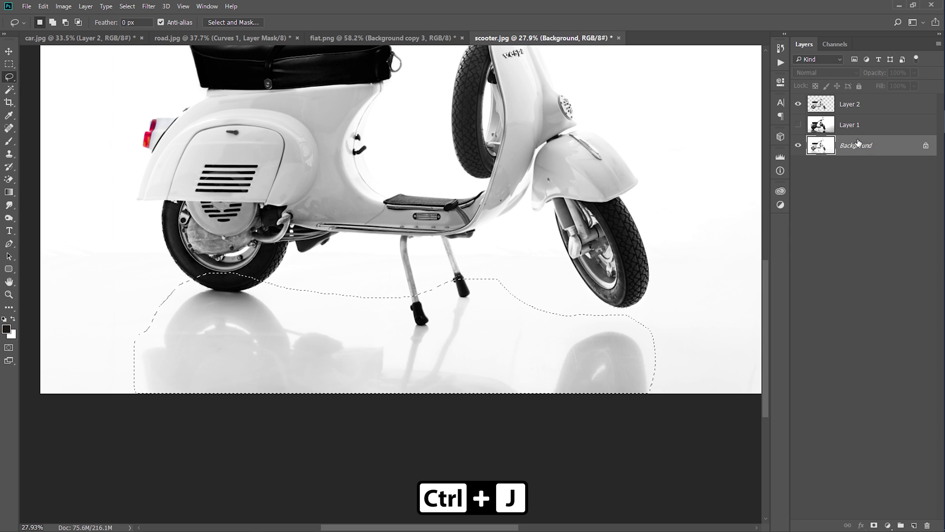
click(799, 166)
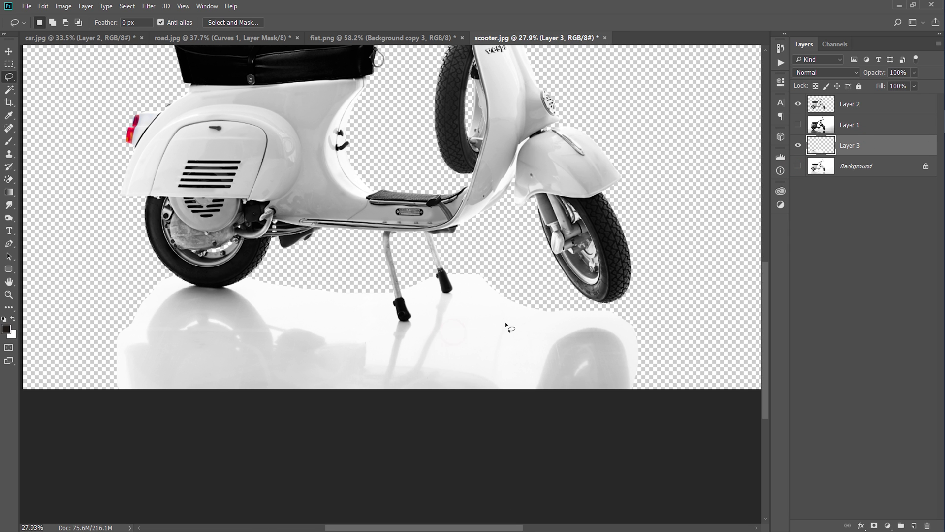
key(v)
- Apply Levels to the reflection with highlights 252 and shadows 5
key(ctrl+l)
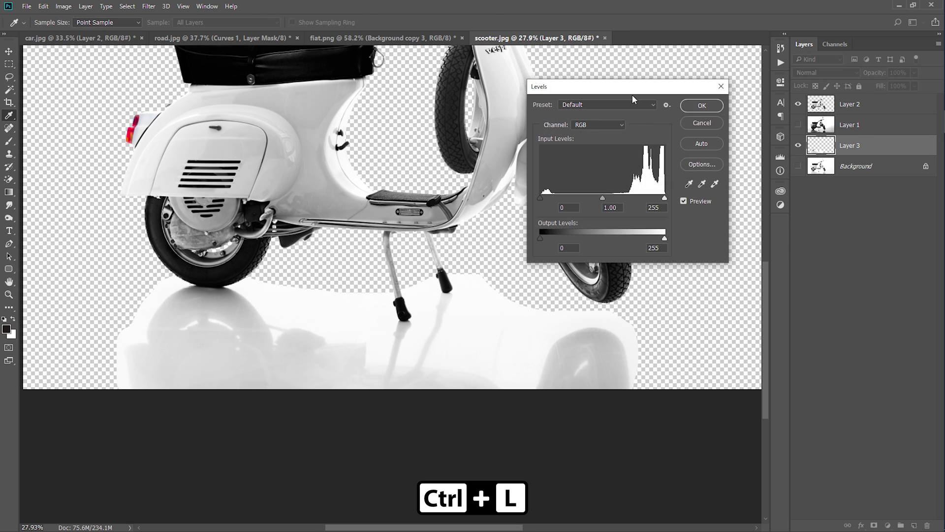
drag(631, 80, 617, 73)
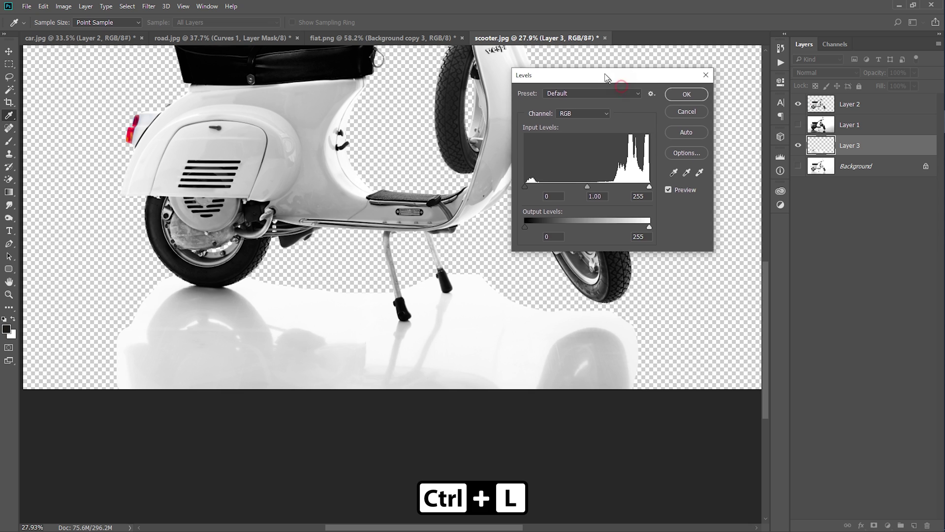
click(646, 185)
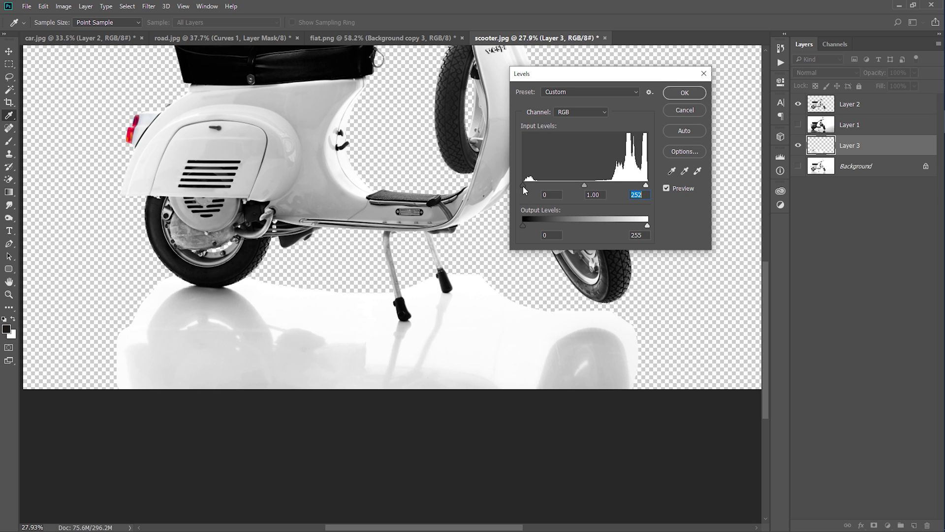
drag(523, 185, 525, 187)
click(525, 185)
click(685, 93)
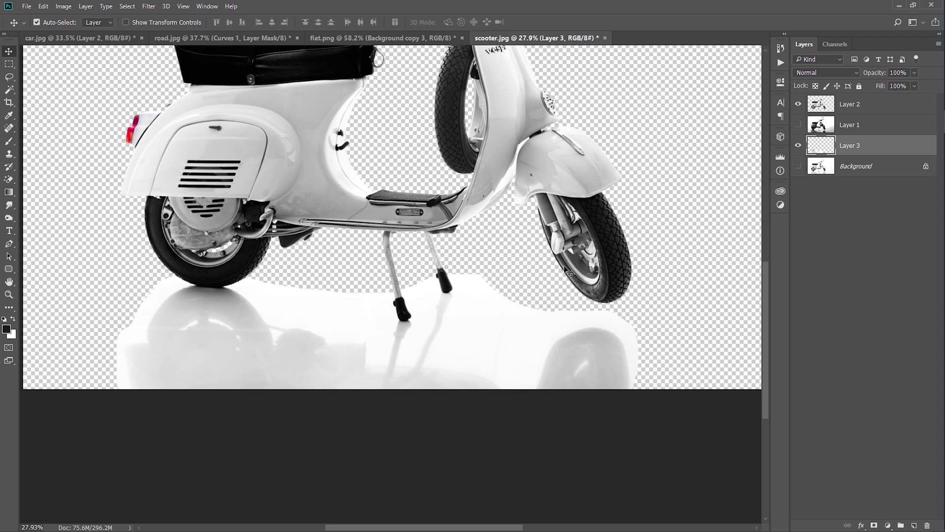
- Erase Layer 3's white floor with one click of a 5000 px Background Eraser
right_click(9, 180)
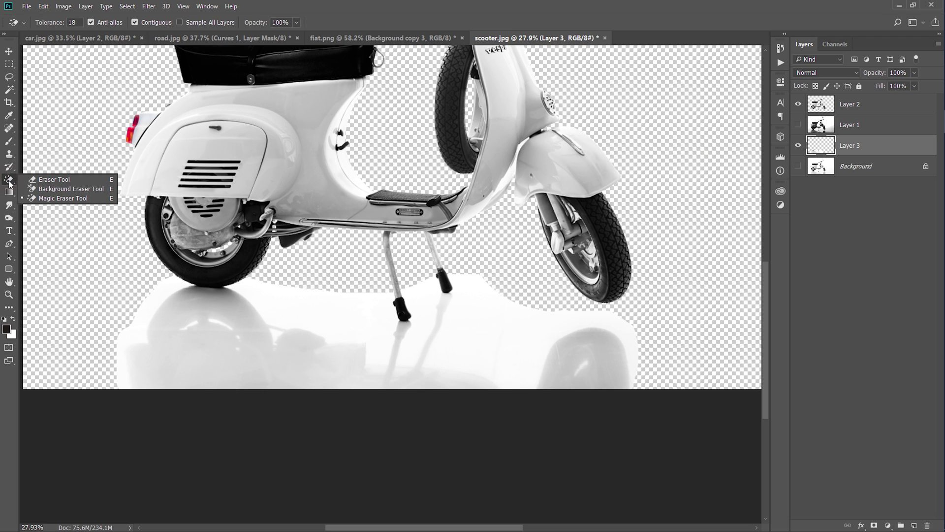
click(74, 189)
right_click(382, 254)
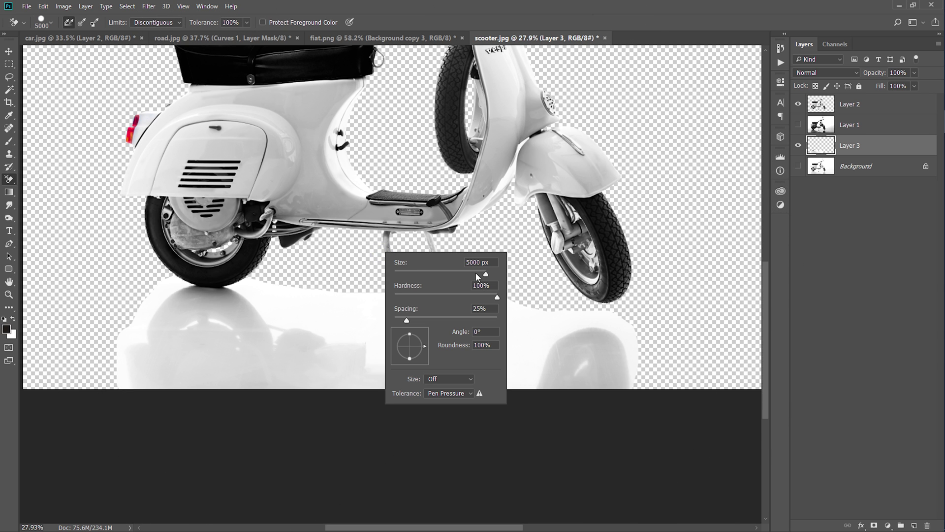
key(Escape)
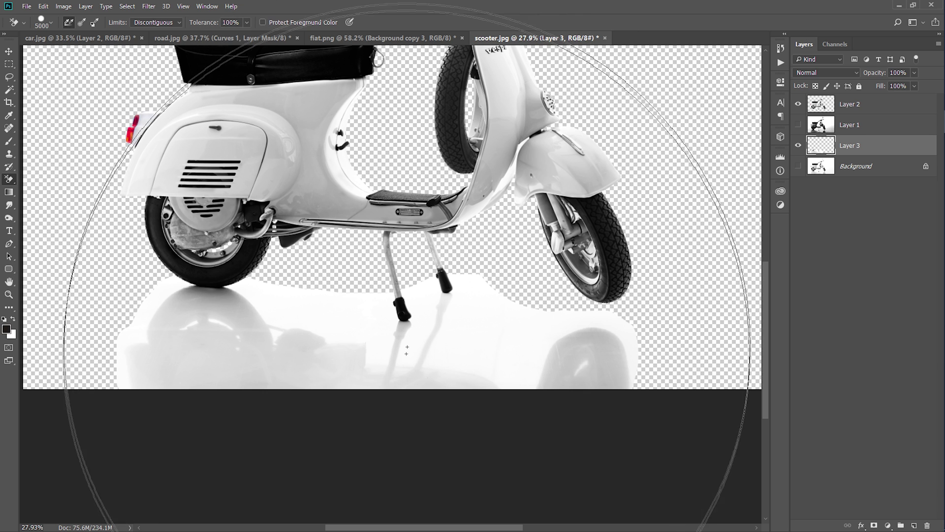
click(415, 291)
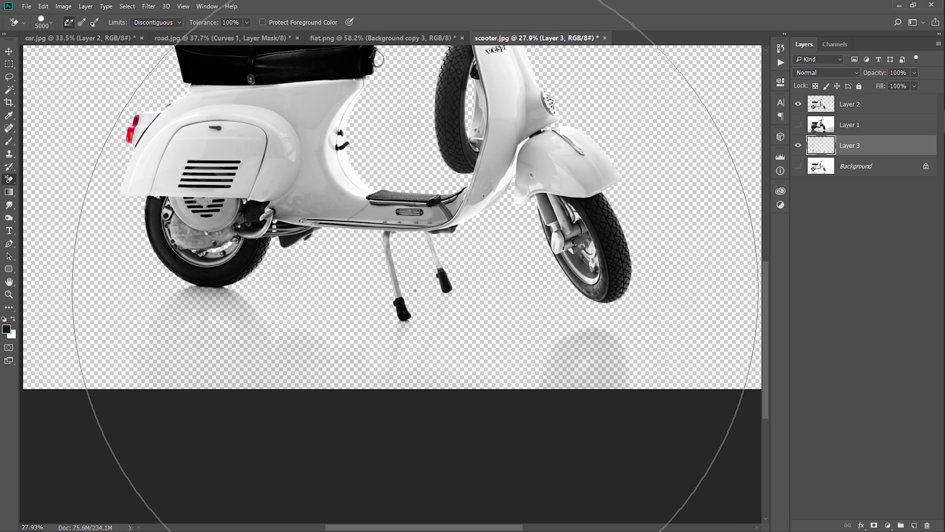
key(v)
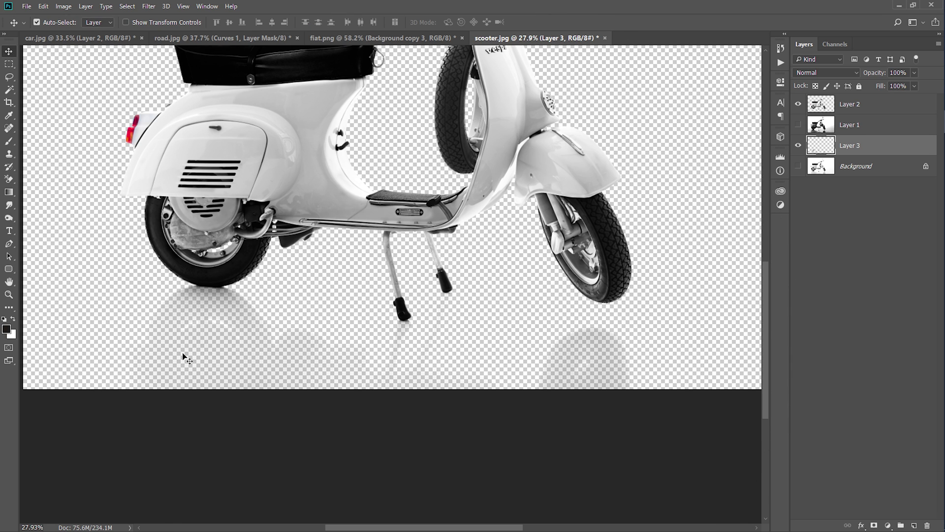
- Add a green Solid Color fill layer above the Background layer
click(854, 167)
click(889, 525)
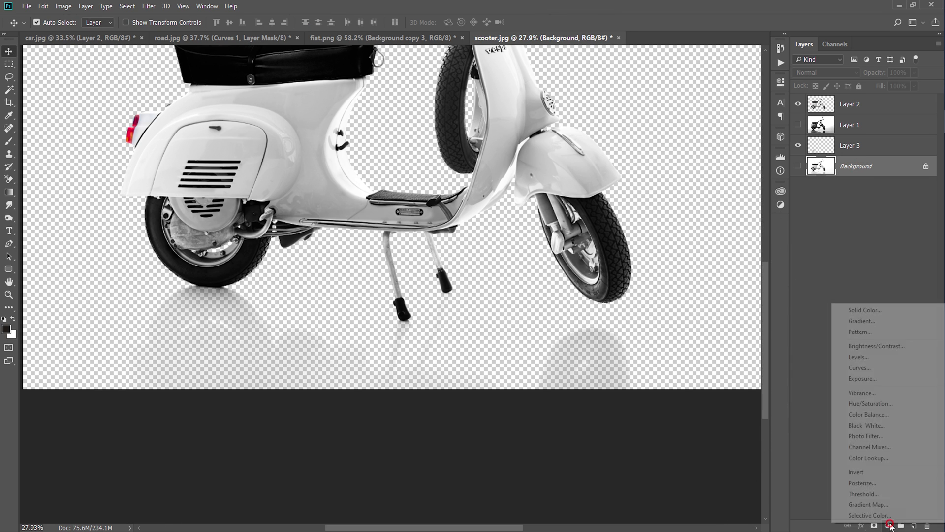
click(865, 311)
click(743, 172)
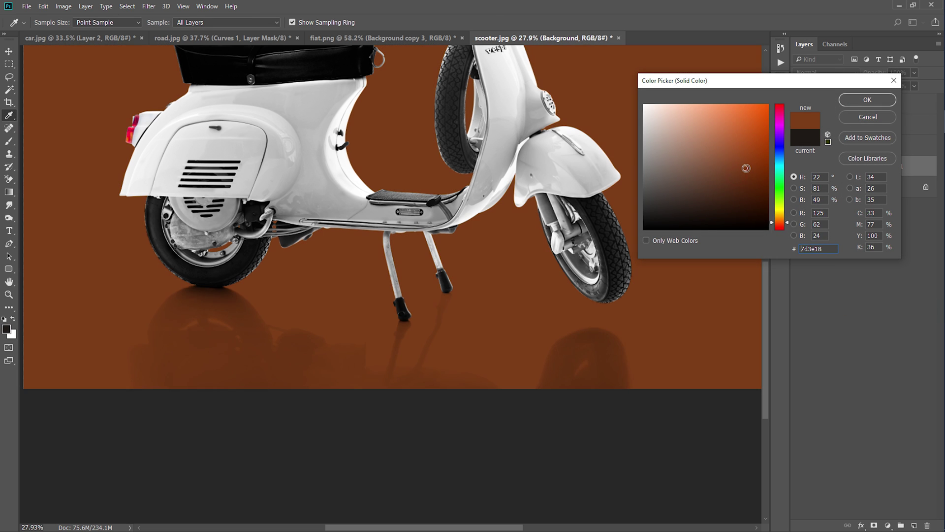
click(780, 183)
click(866, 100)
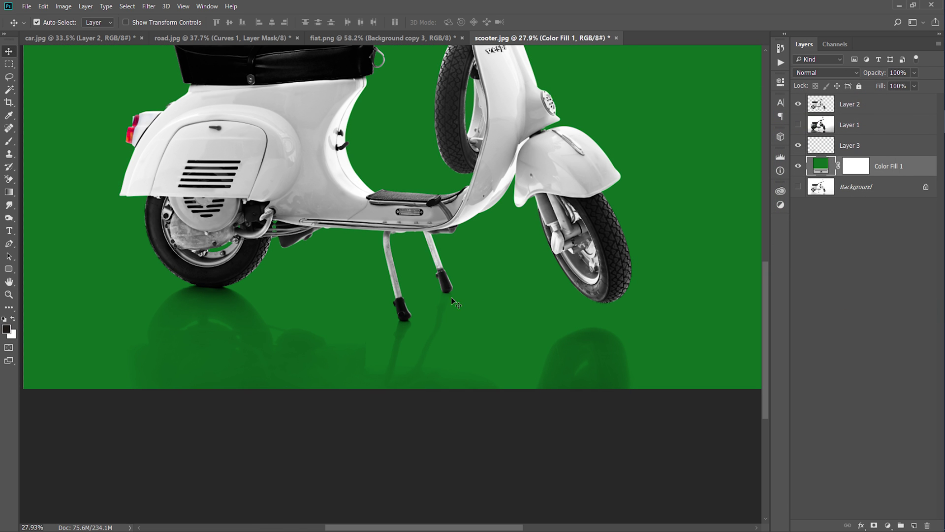
- Strengthen the reflection by duplicating Layer 3, adjusting the copy's opacity, and merging them
click(804, 147)
click(797, 145)
click(797, 145)
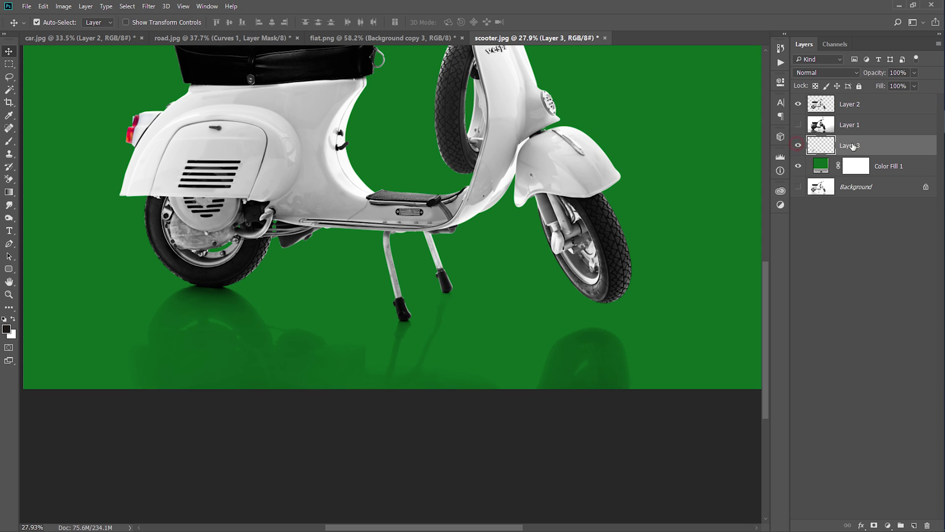
key(ctrl+j)
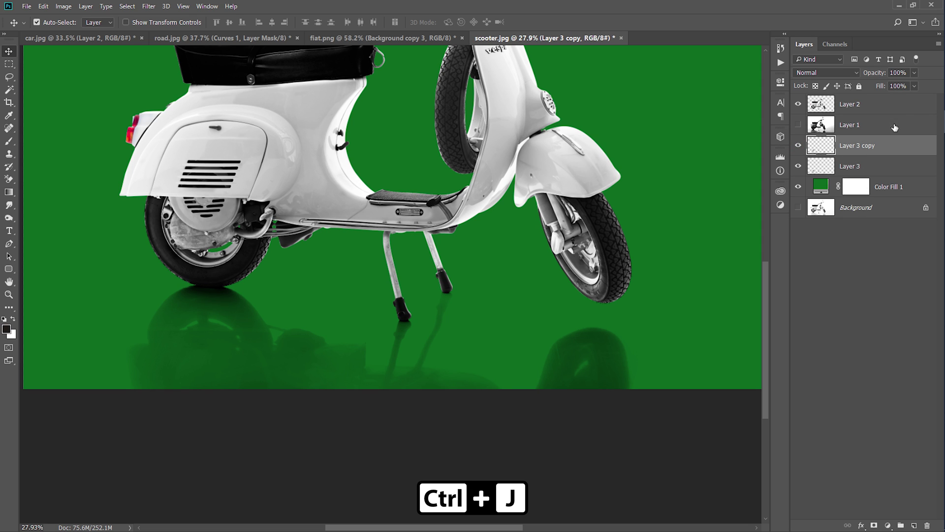
click(902, 73)
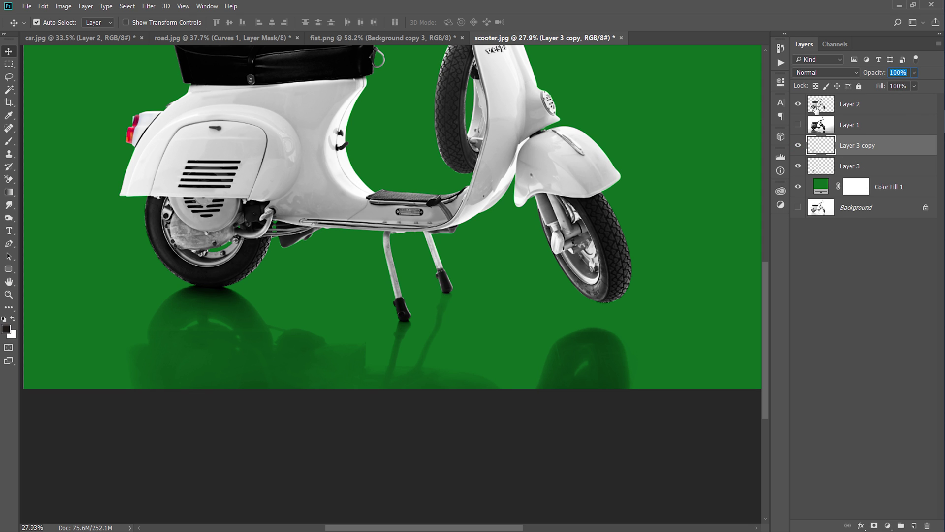
text(1)
key(ctrl+e)
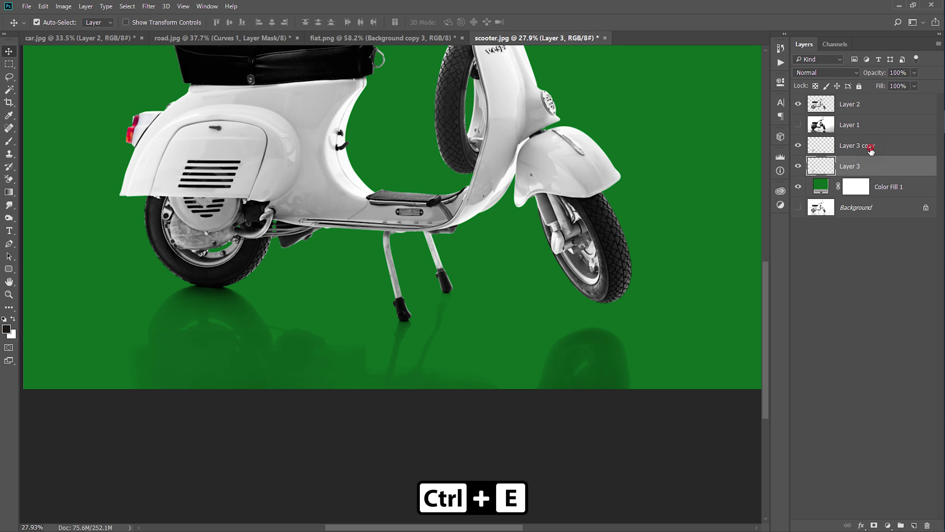
click(861, 262)
- Zoom onto the front wheel and add a layer mask to Layer 3 copy
mouse_move(676, 317)
mouse_down()
mouse_move(581, 341)
mouse_move(520, 341)
mouse_up()
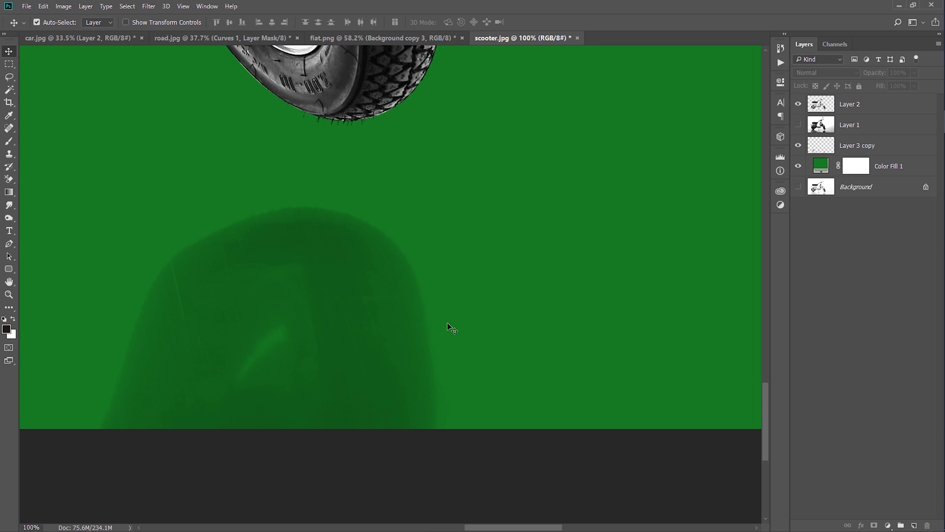
drag(447, 323, 471, 333)
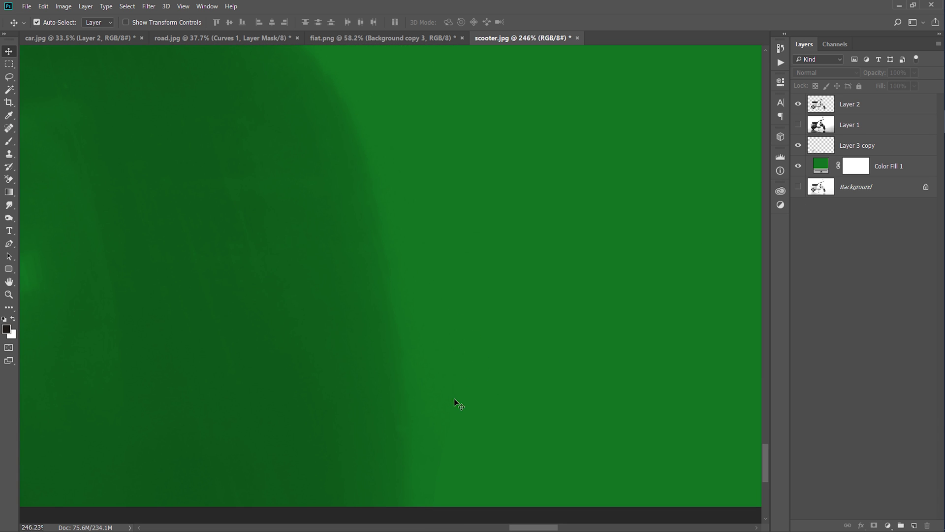
drag(454, 398, 437, 333)
click(857, 146)
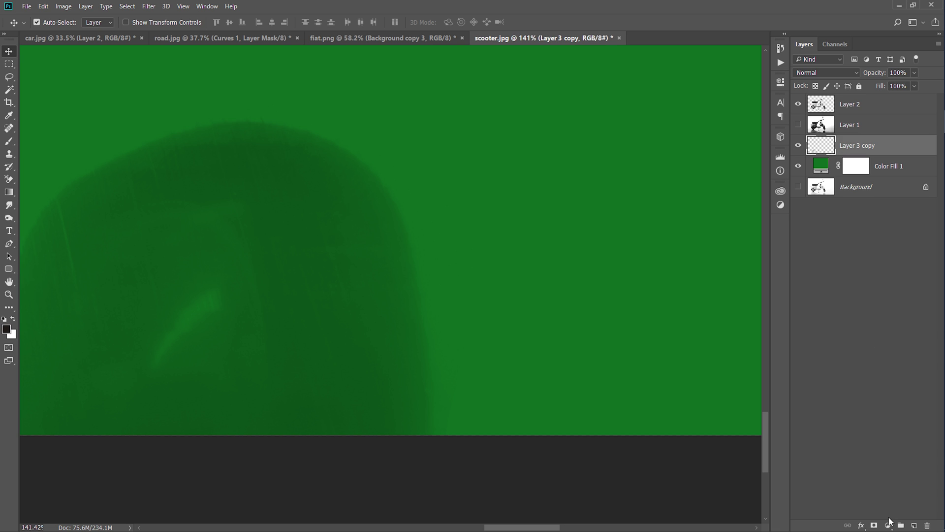
click(875, 526)
- Paint the mask with a 0%-hardness black brush to fade the reflection edges
key(b)
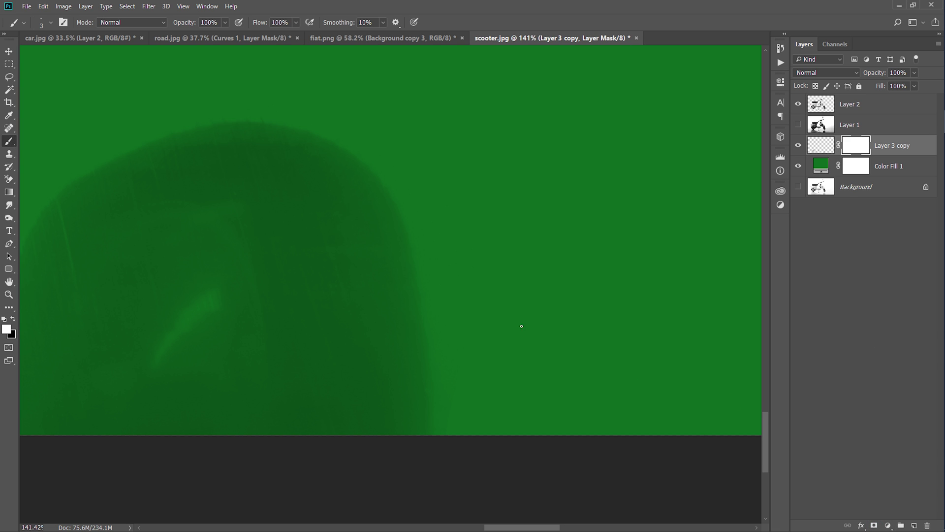
right_click(559, 284)
click(614, 329)
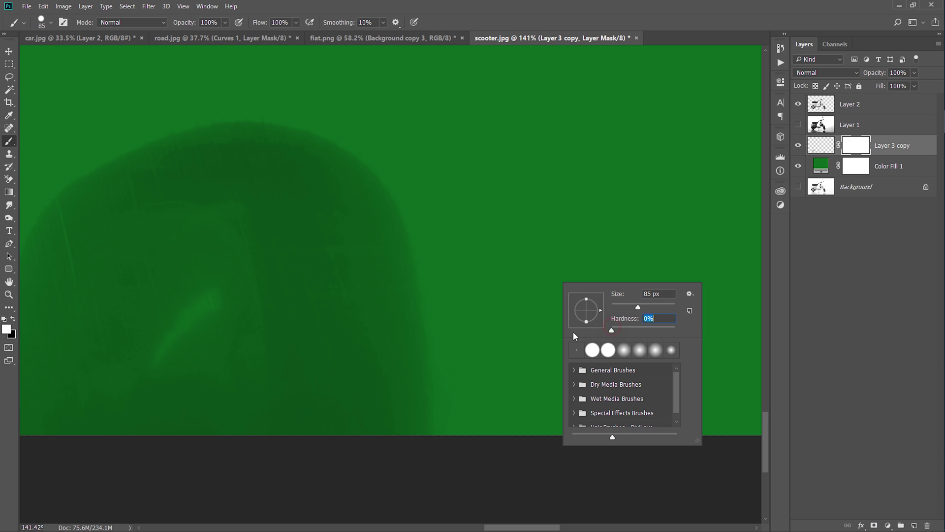
key(Return)
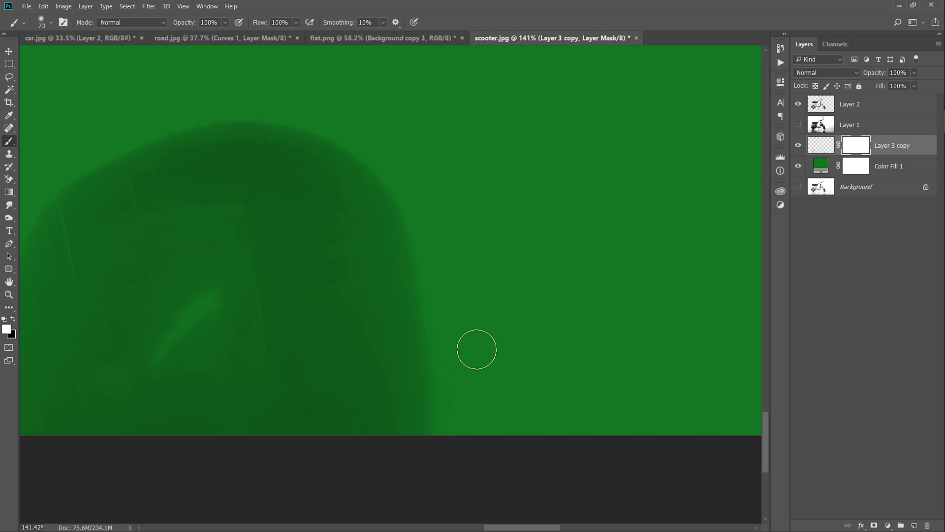
key(v)
click(13, 319)
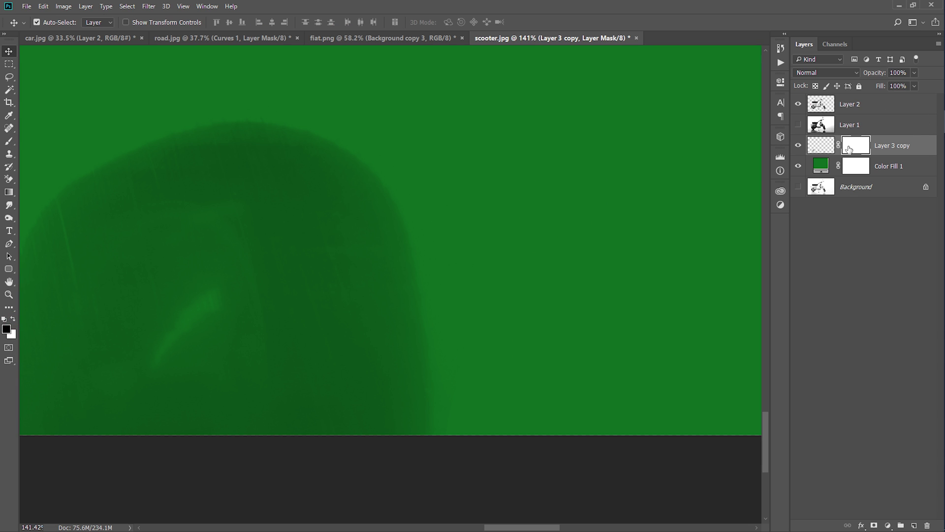
key(b)
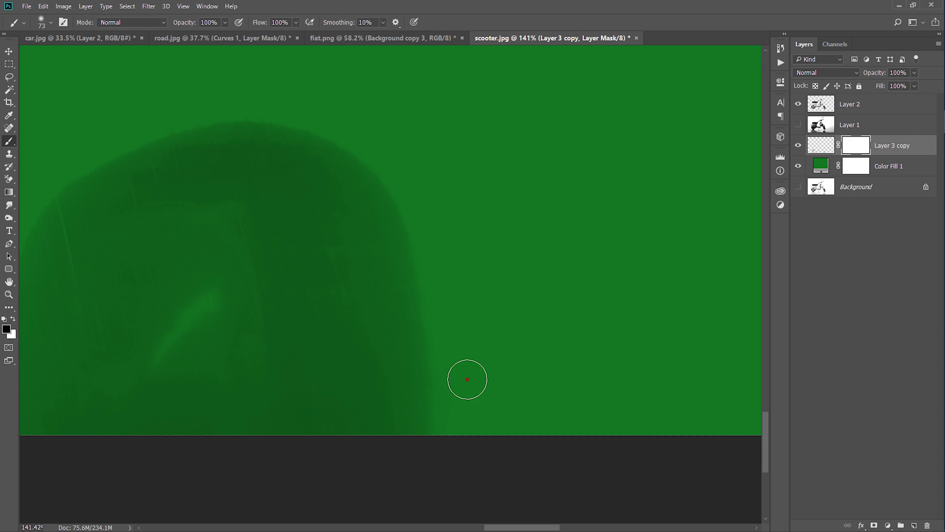
scroll(481, 158, up, 3)
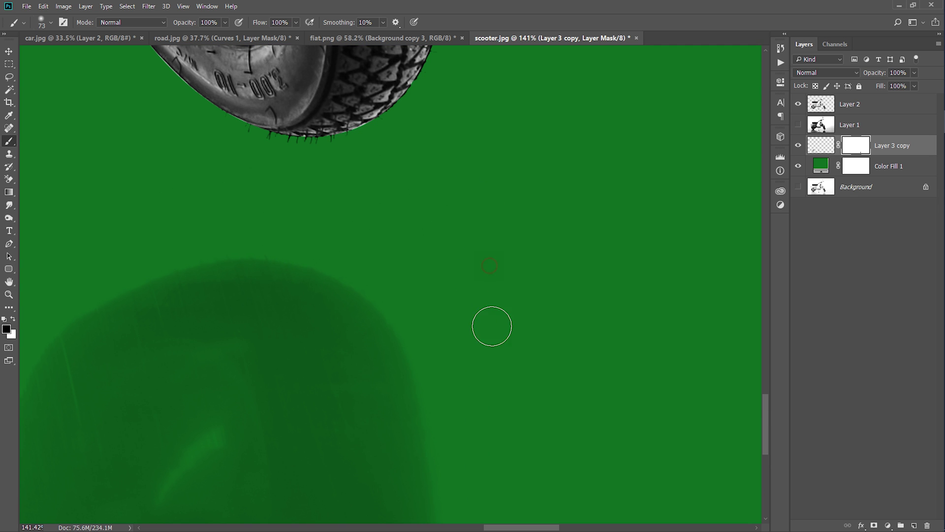
scroll(365, 187, down, 1)
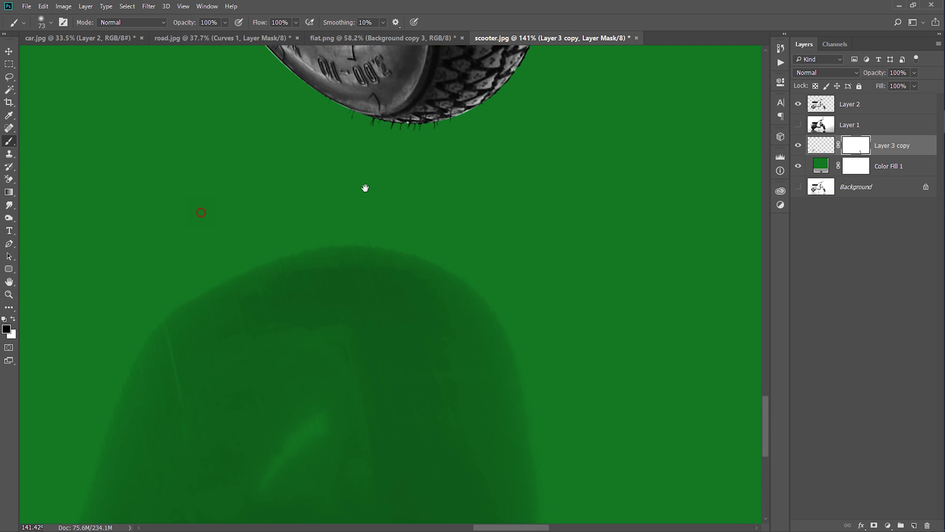
scroll(364, 188, down, 1)
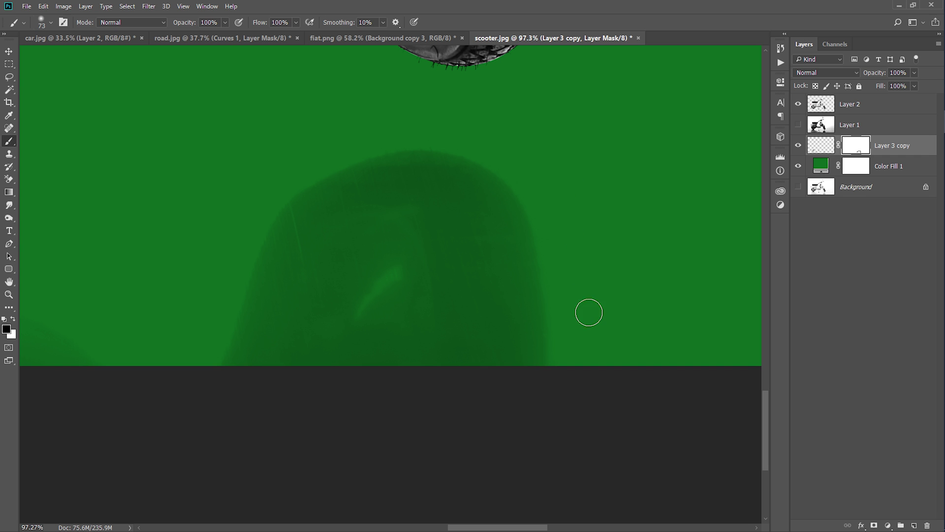
mouse_move(266, 272)
mouse_down()
mouse_move(541, 285)
mouse_move(502, 310)
mouse_move(441, 235)
mouse_up()
drag(226, 158, 258, 224)
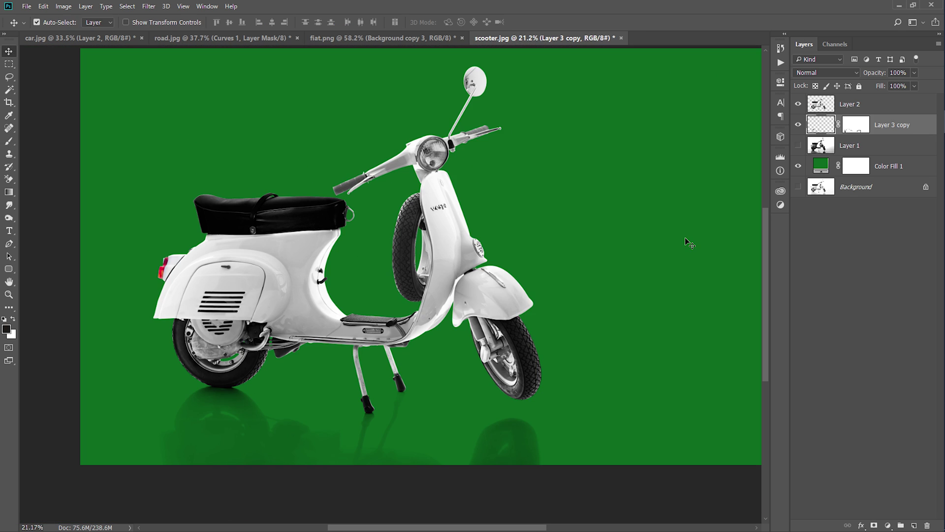